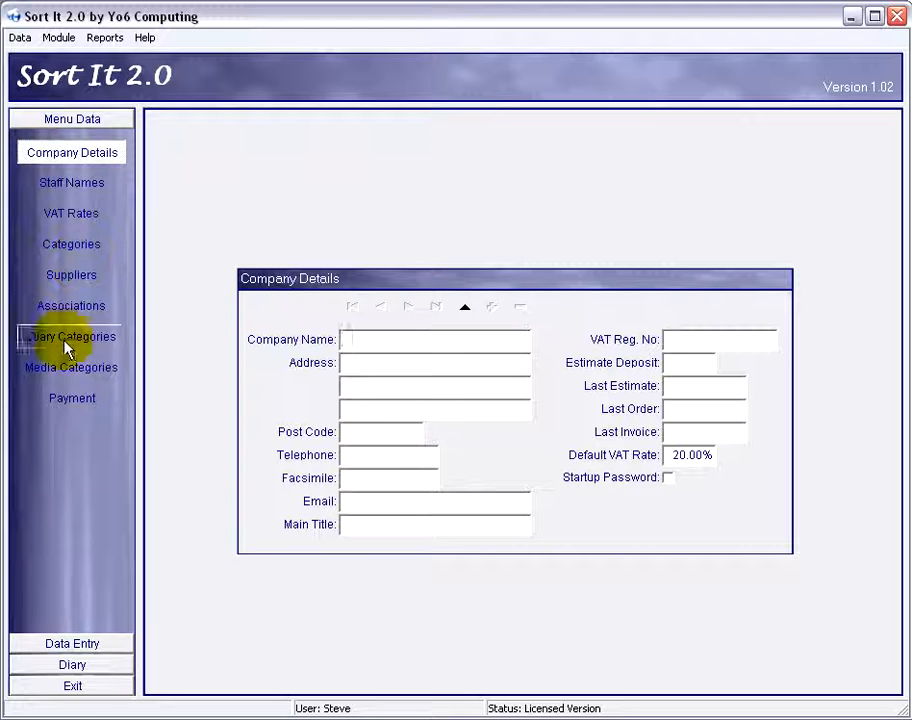
click(70, 278)
click(86, 308)
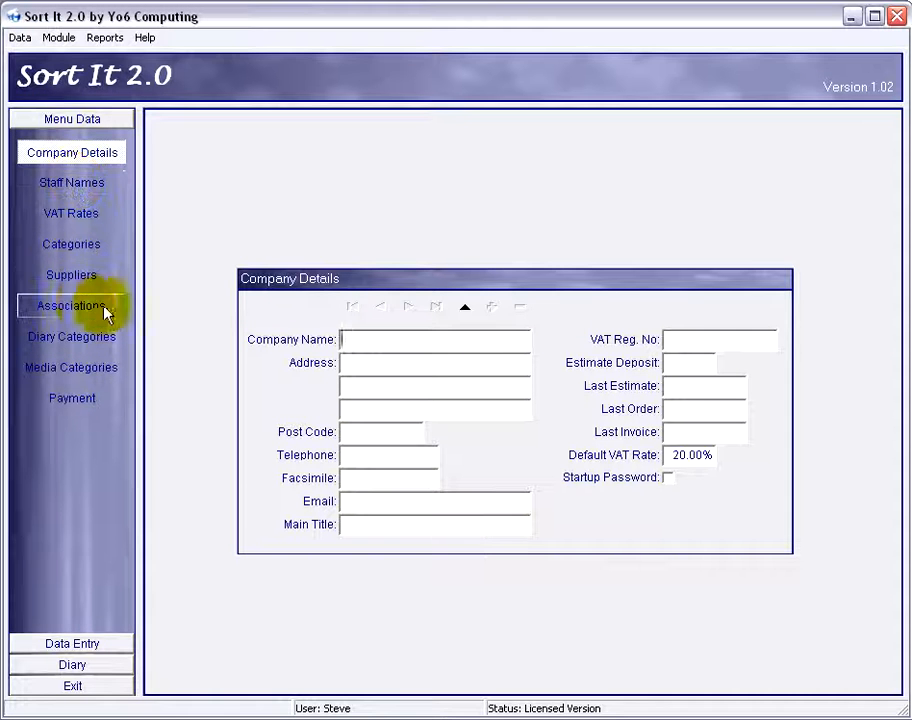
click(80, 152)
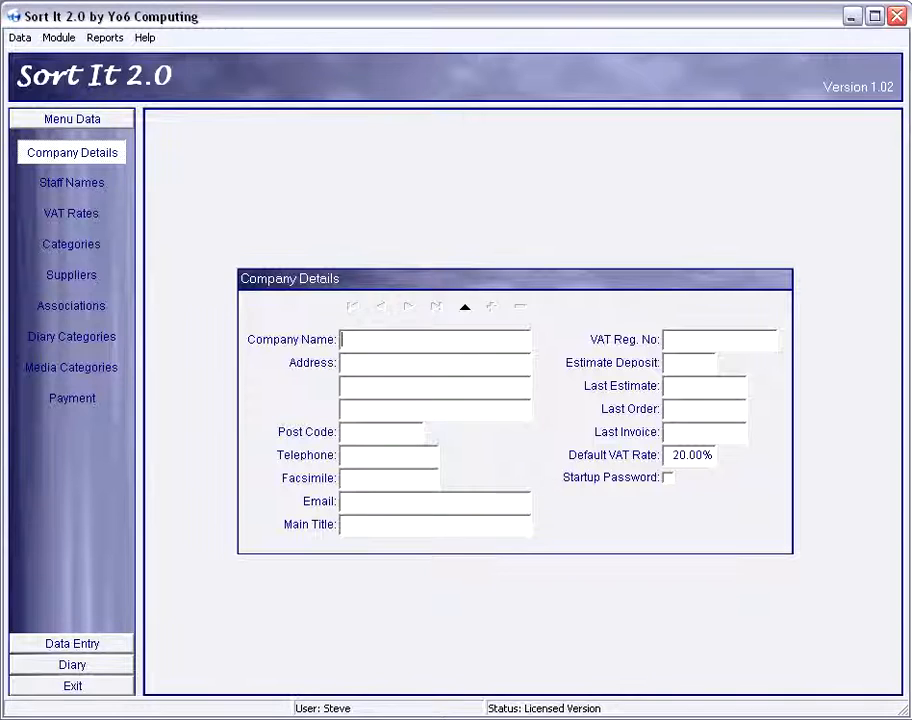
Switch to Notepad, highlight the default password noted in Holder1.txt, and return to Sort It with Notepad minimised.
key(alt+Tab)
click(91, 177)
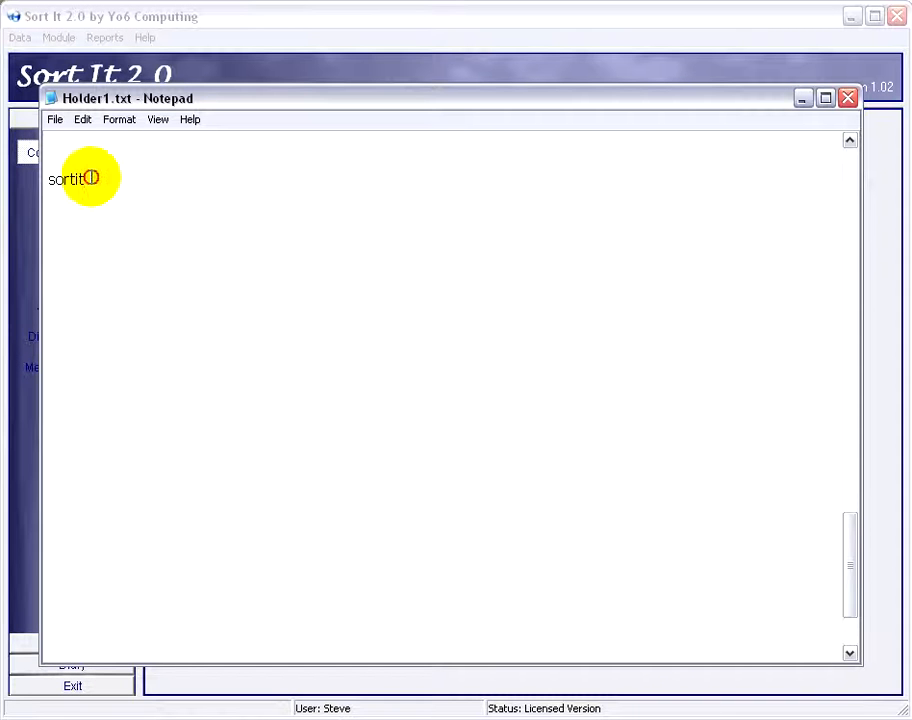
drag(91, 177, 49, 179)
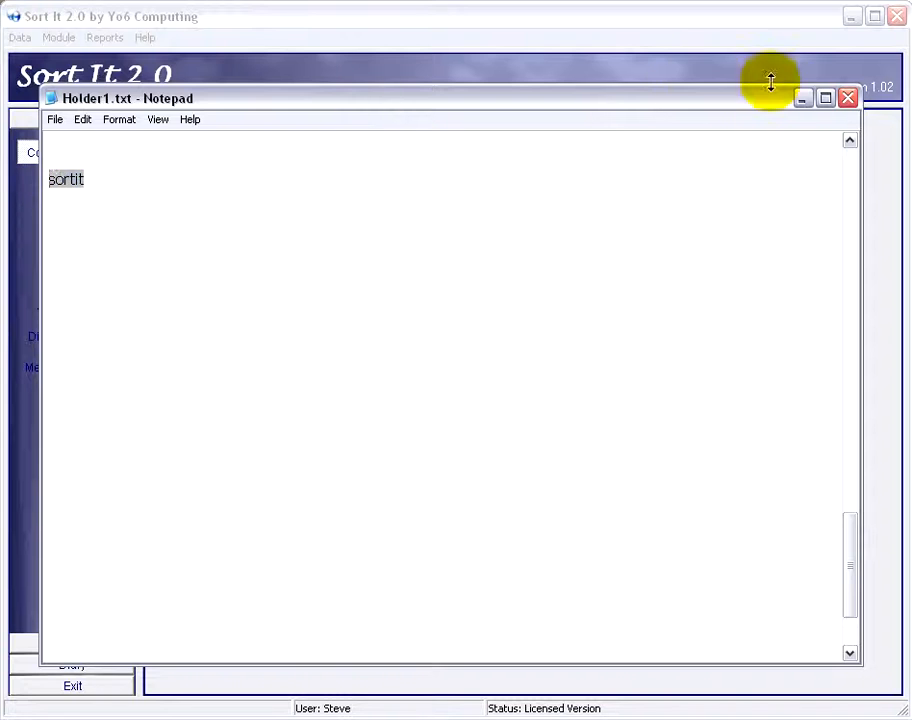
click(802, 98)
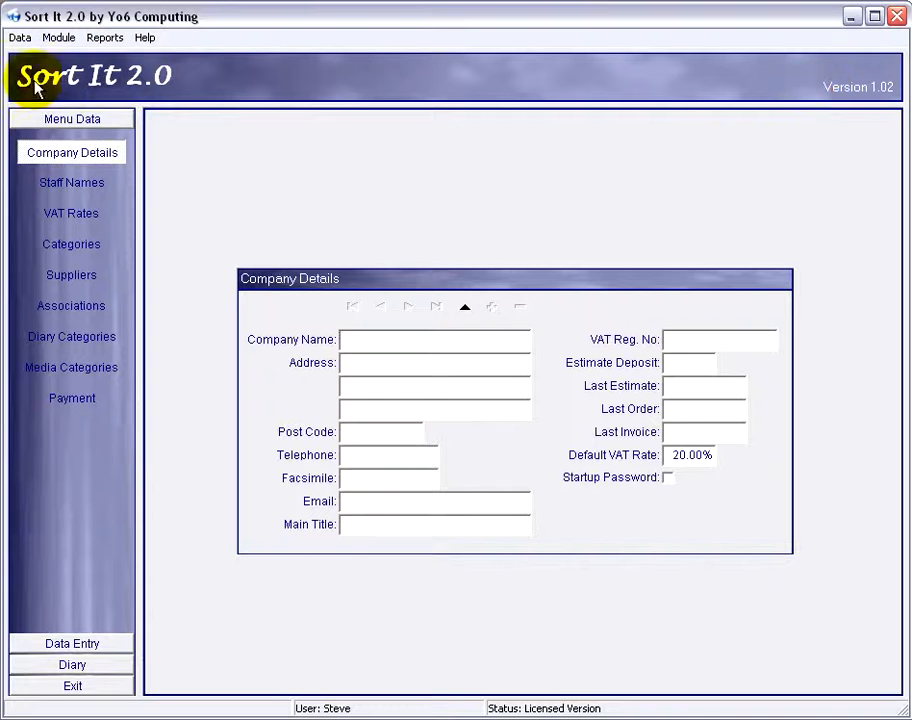
Change the program password by entering the current password, then the new password and its confirmation, and accept the change.
click(20, 38)
mouse_move(21, 42)
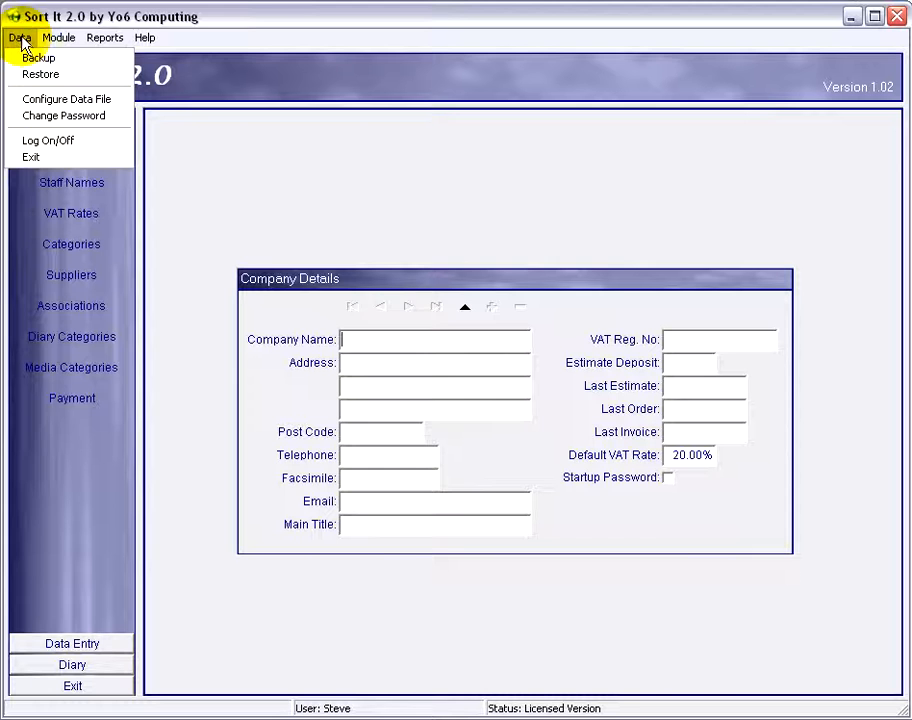
click(44, 116)
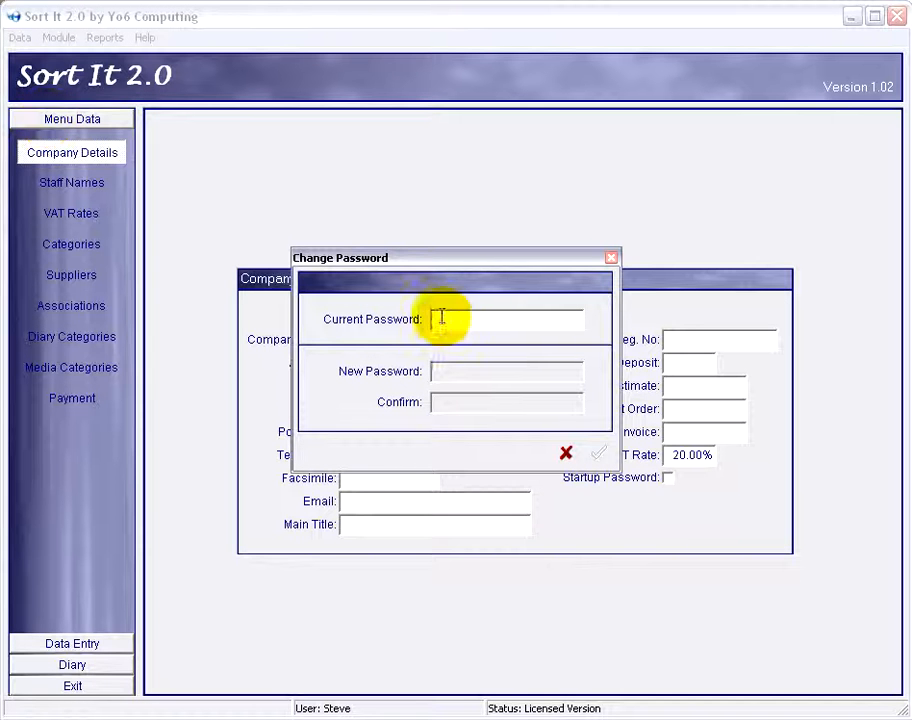
text(****)
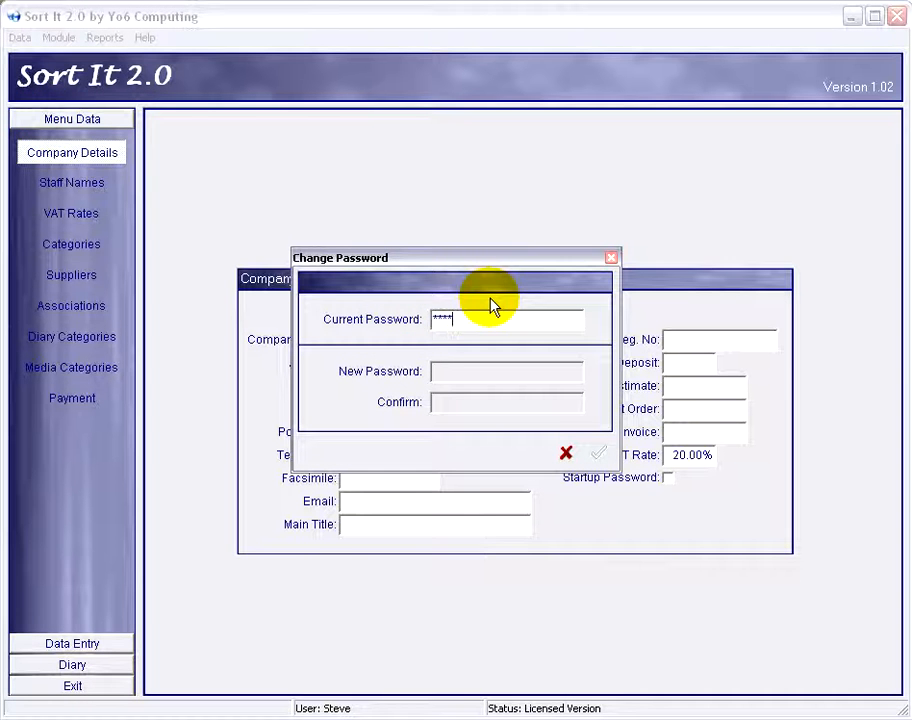
text(**)
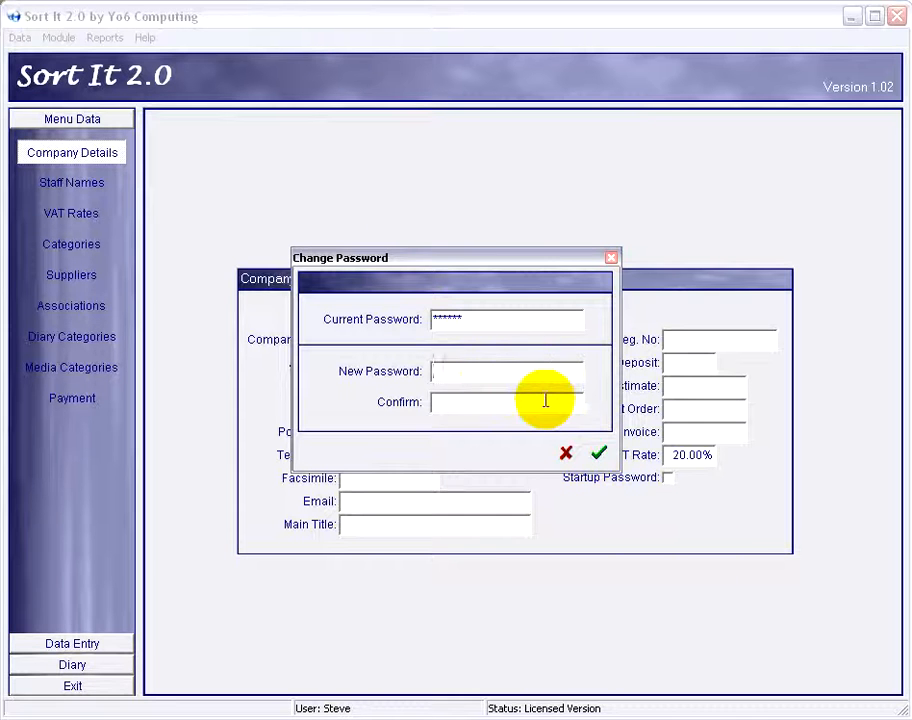
text(**********)
click(600, 455)
click(460, 388)
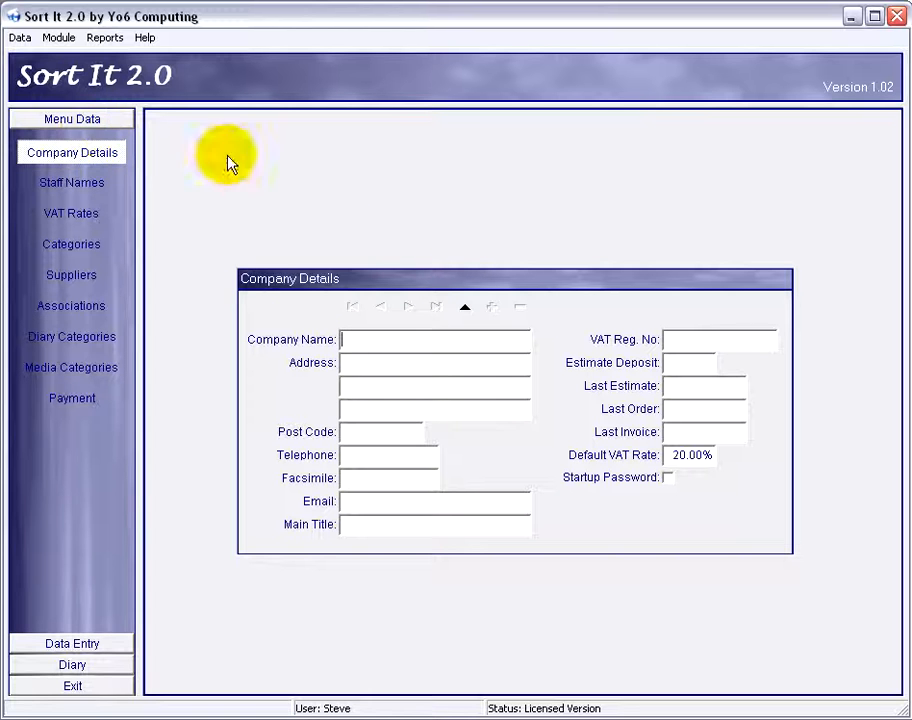
Edit the company details: name Blazing Success, address, post code, telephone, fax, email, VAT registration number, and a 50% estimate deposit.
click(72, 158)
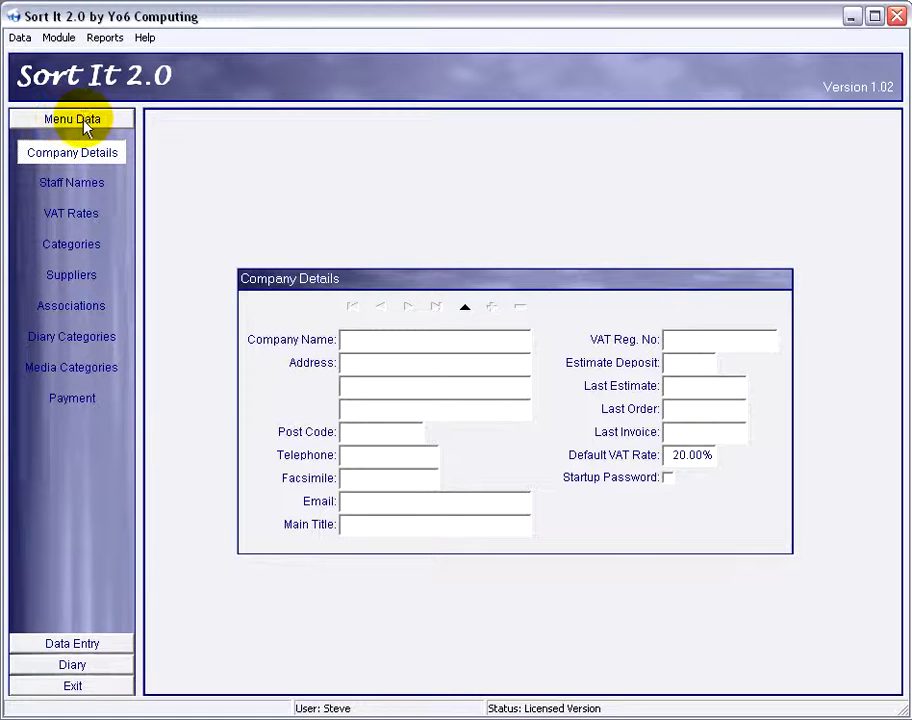
click(465, 309)
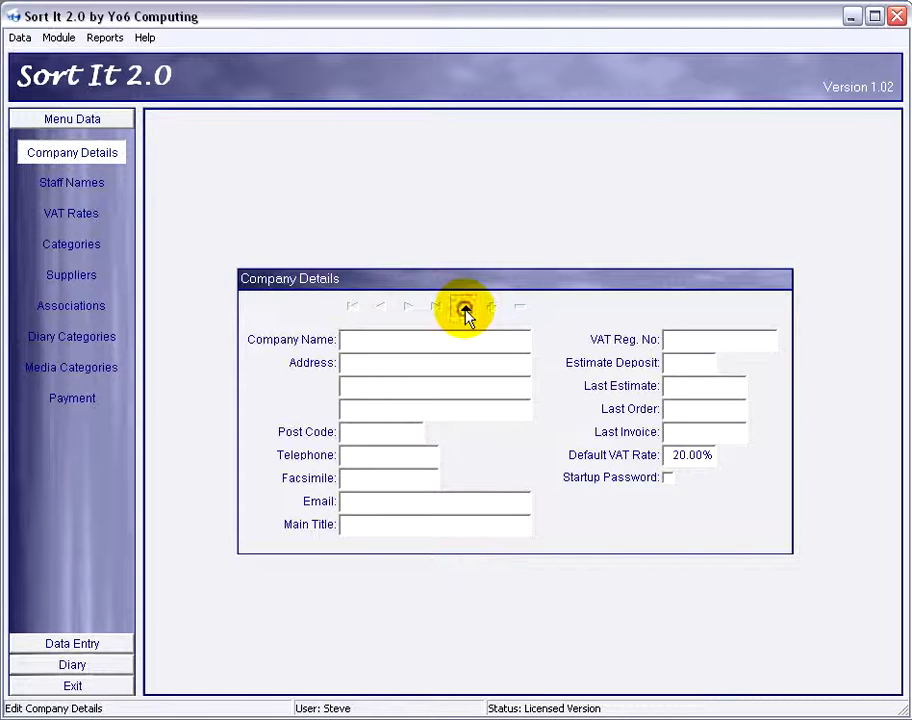
click(370, 273)
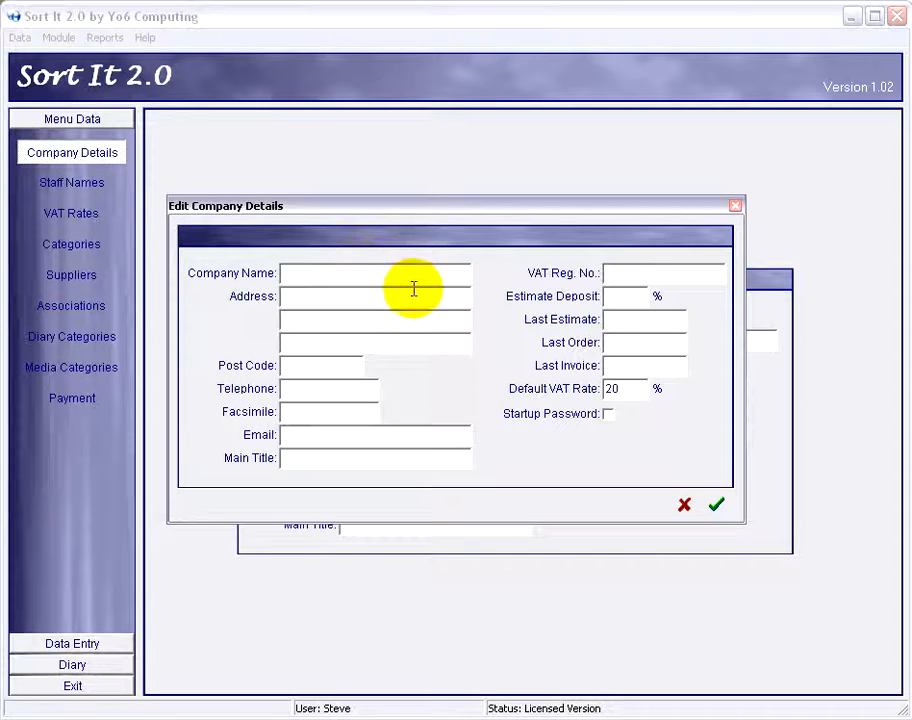
text(Blazing Success)
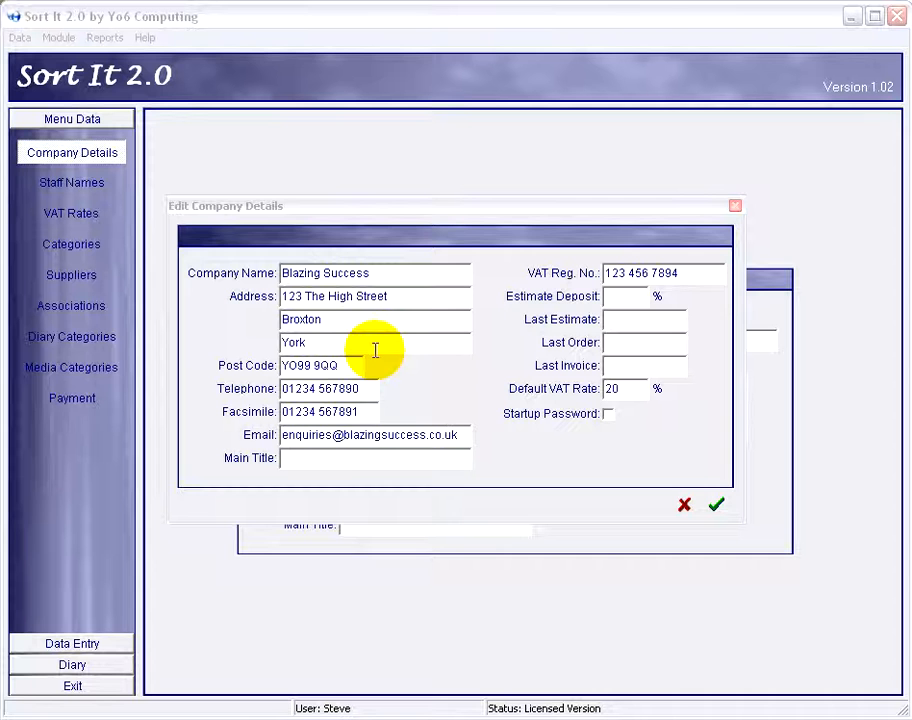
click(314, 457)
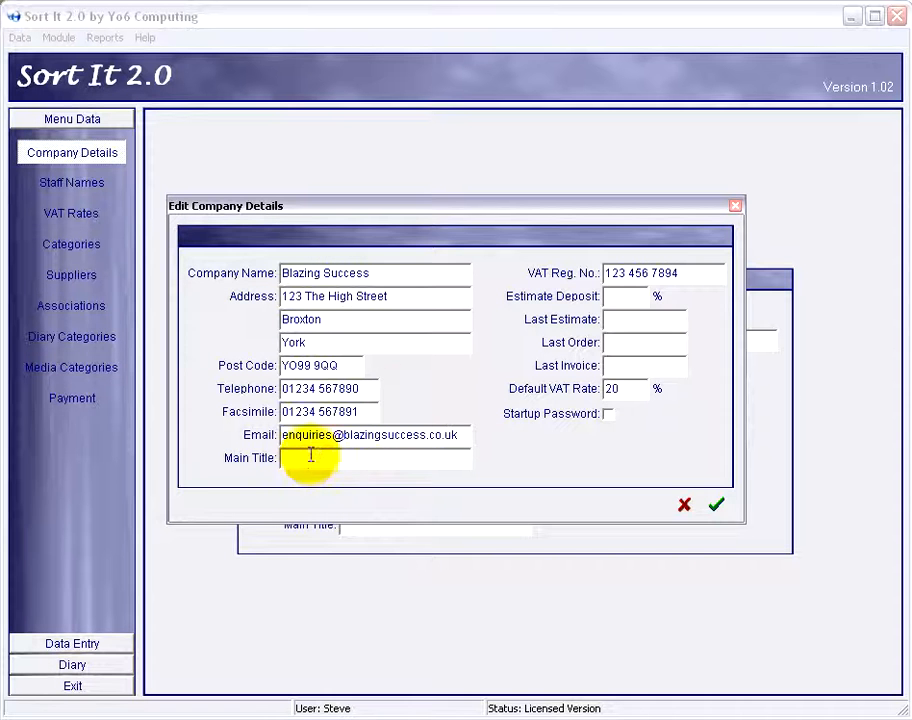
click(621, 296)
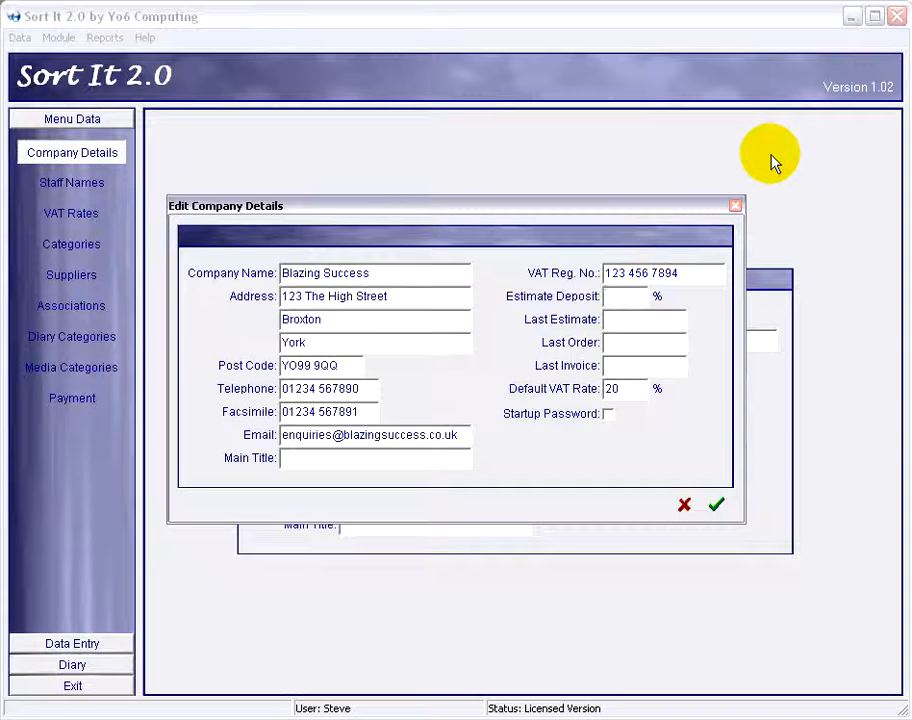
text(50)
click(636, 318)
click(618, 341)
click(620, 368)
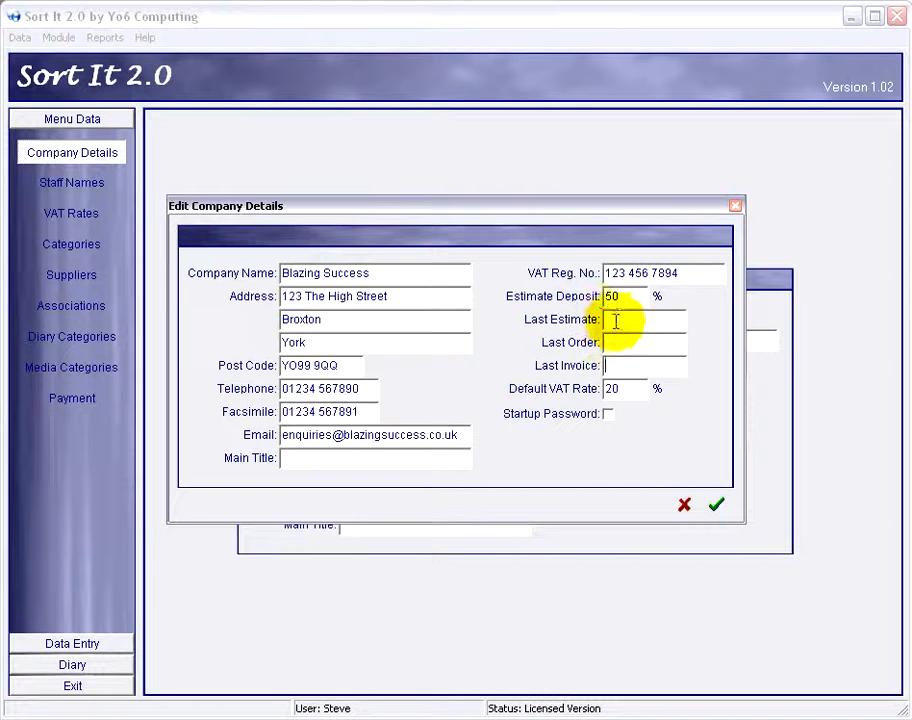
click(617, 336)
click(613, 370)
click(623, 319)
click(620, 341)
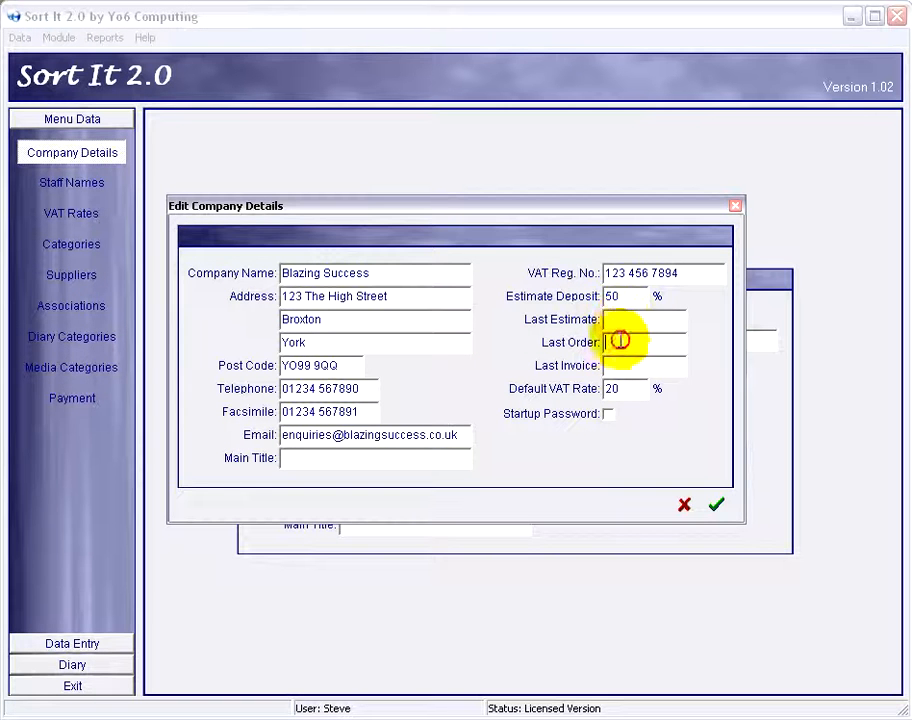
click(616, 364)
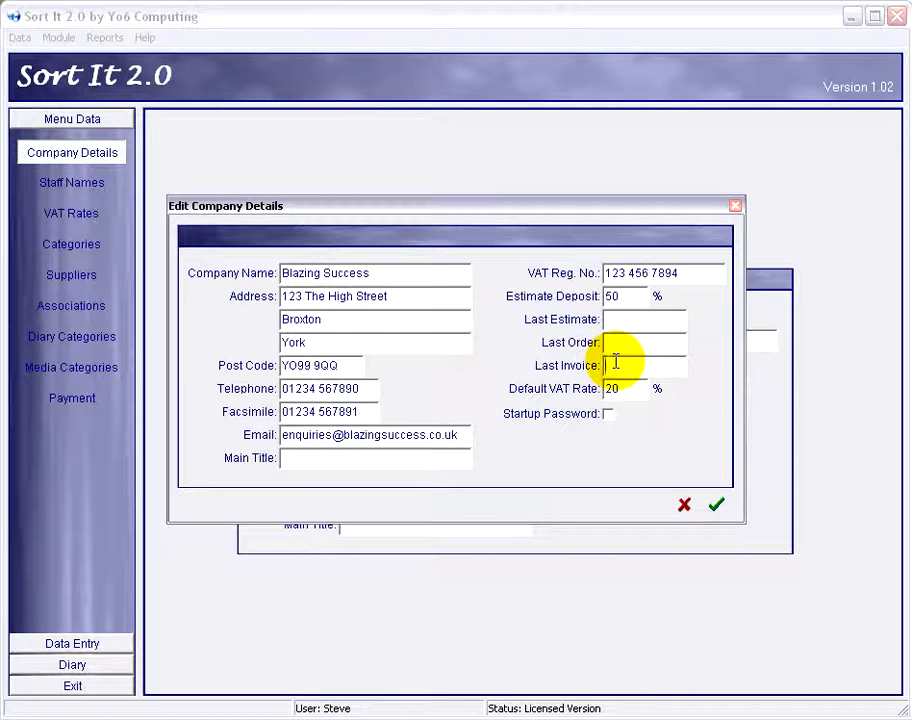
Set the company's last estimate to 1101, last order to 1102 and last invoice to 1106.
click(621, 320)
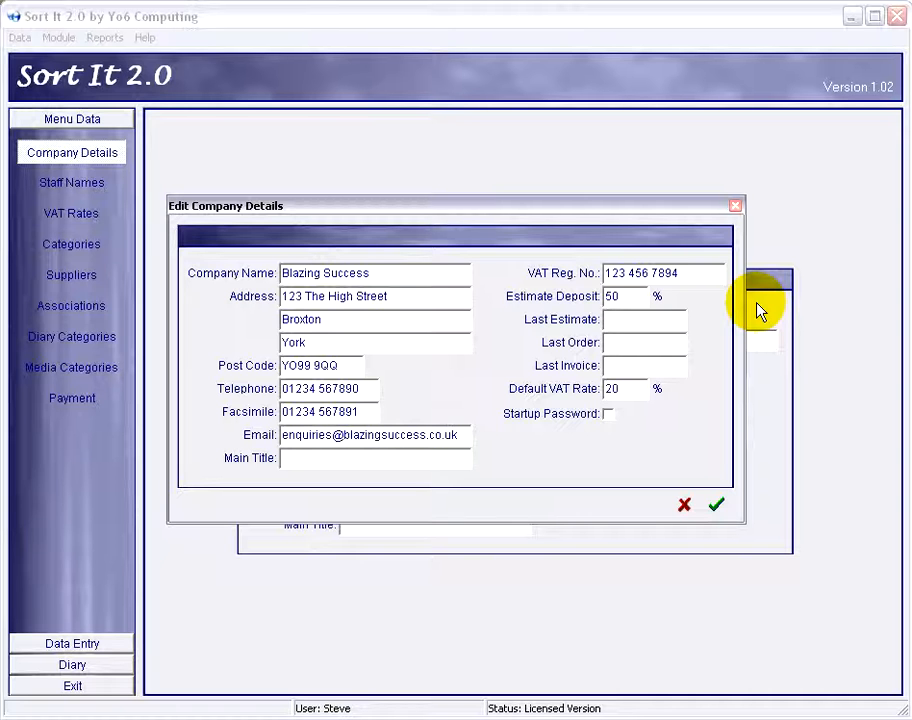
text(1101)
click(656, 344)
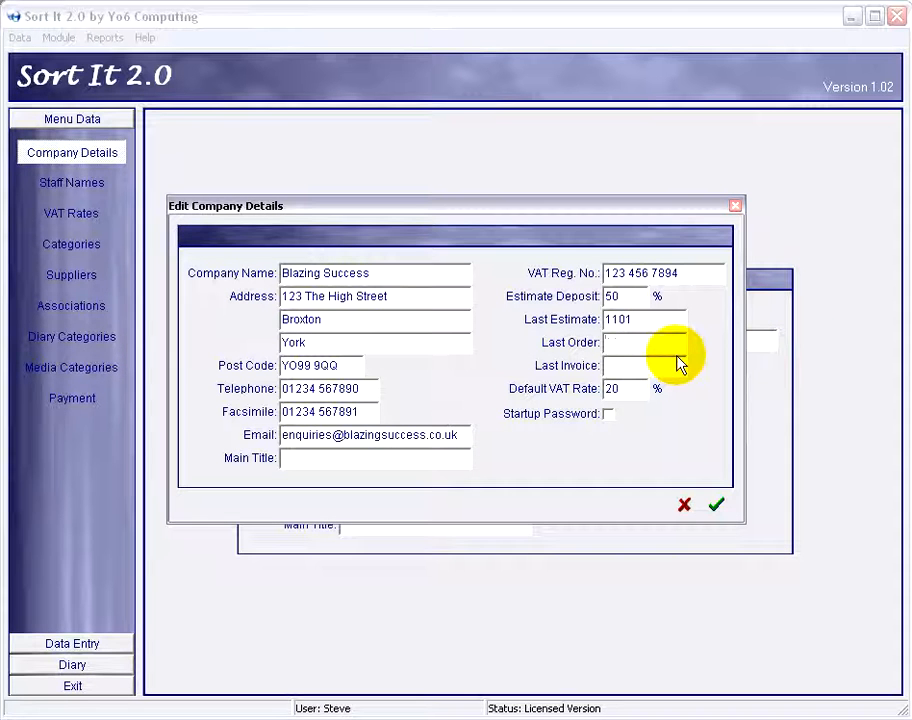
text(1102)
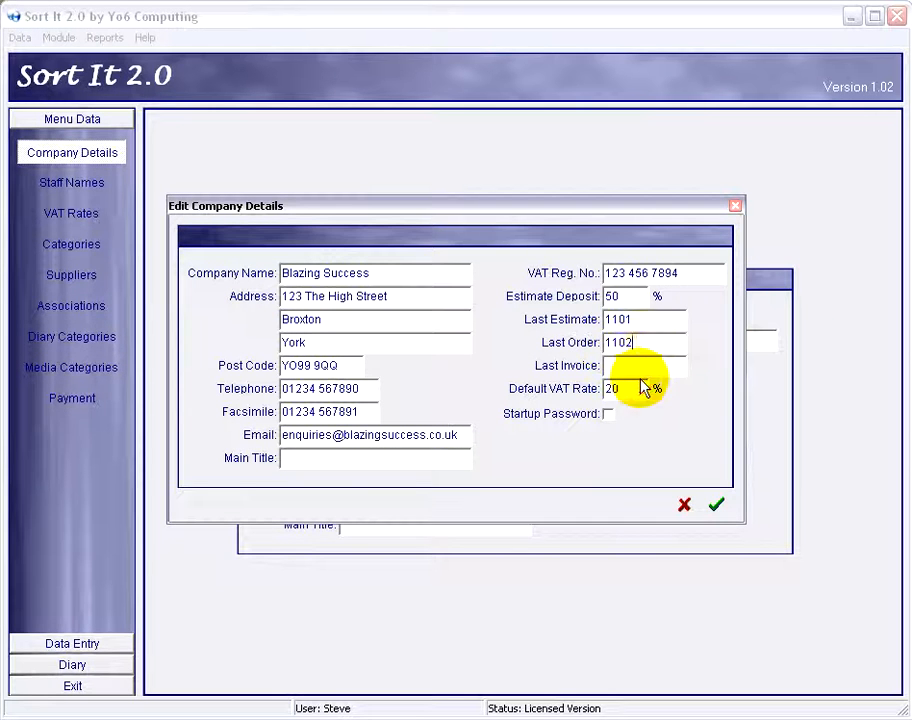
click(638, 368)
text(1106)
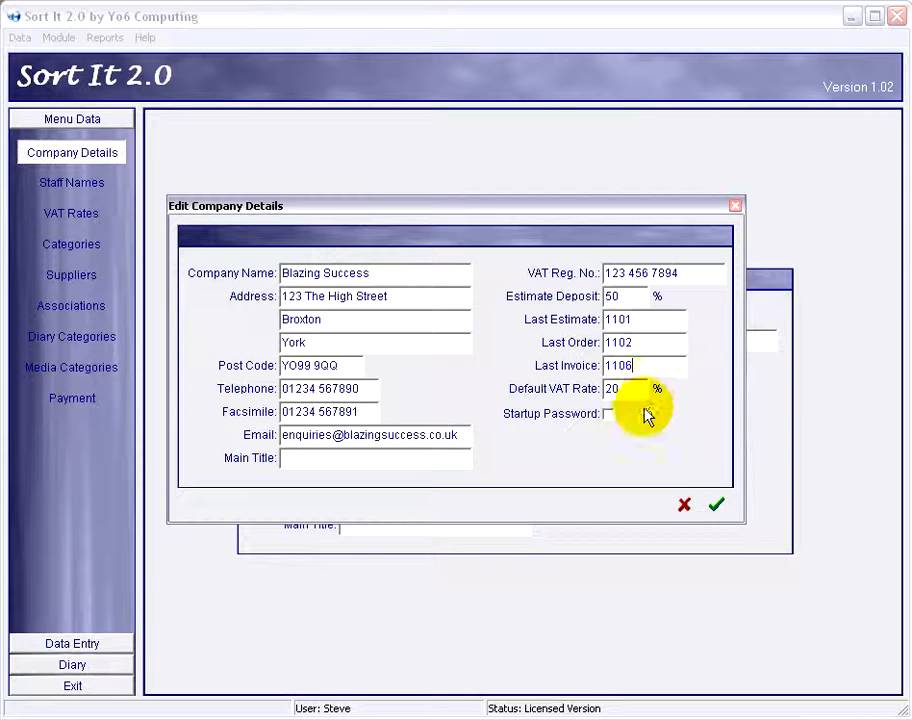
Switch the startup password option on and back off, keep the default VAT rate, and save the company details.
drag(630, 388, 590, 387)
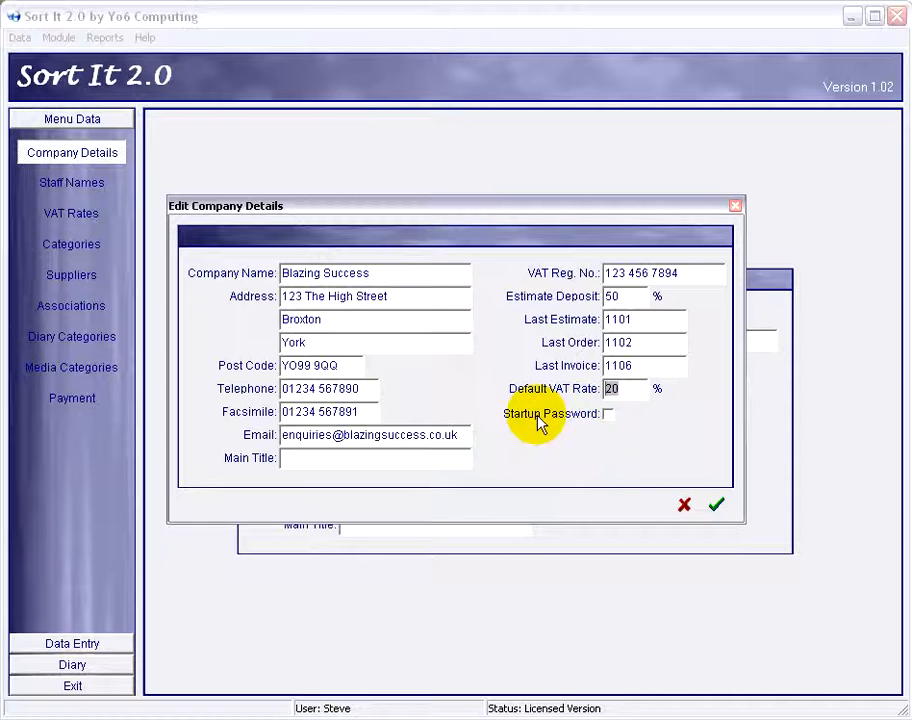
click(607, 415)
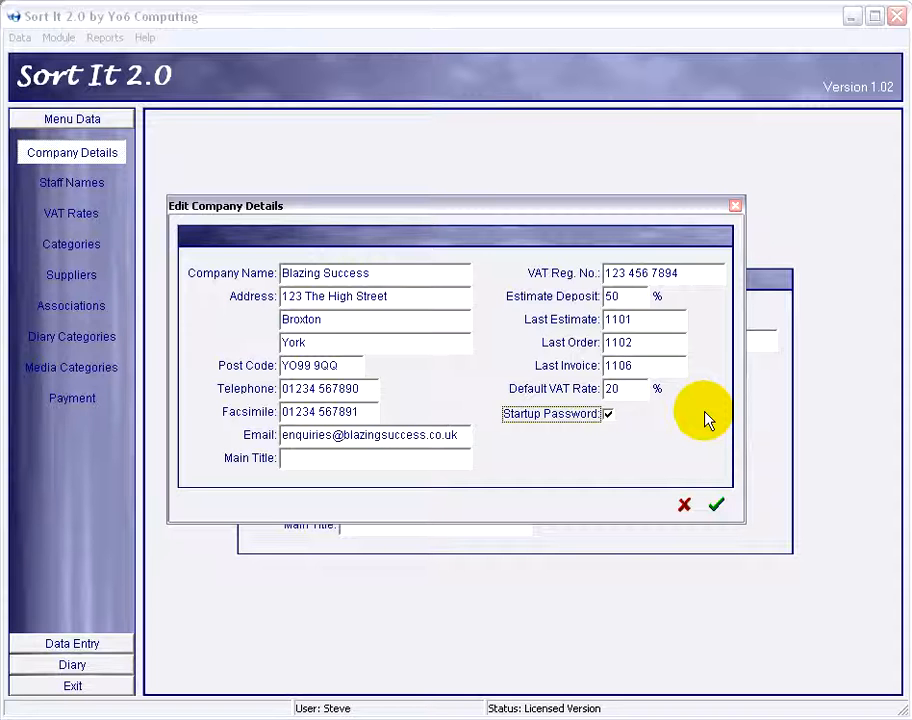
click(608, 414)
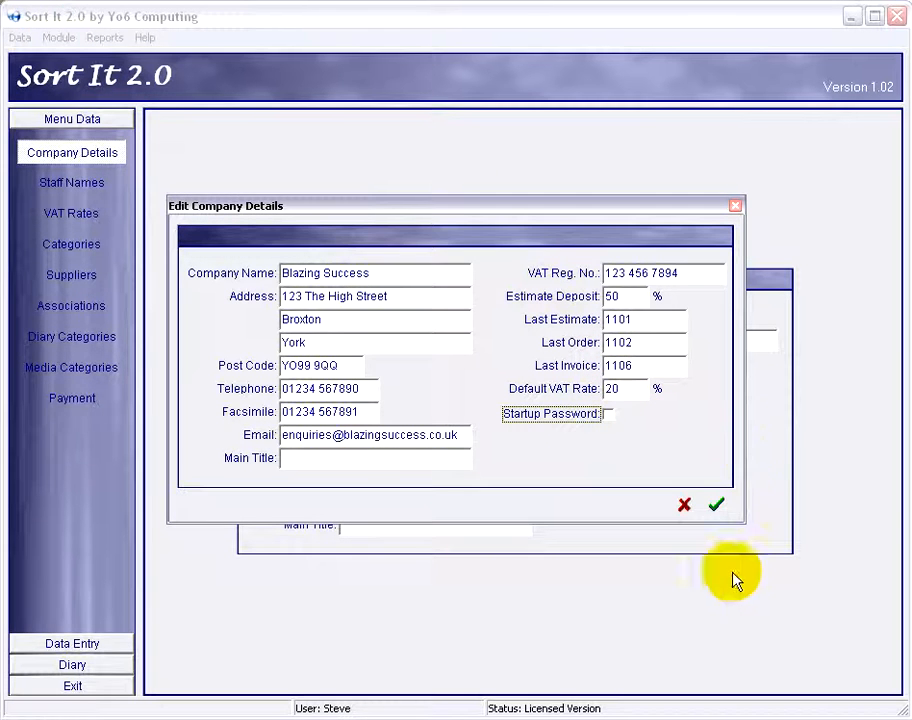
click(719, 507)
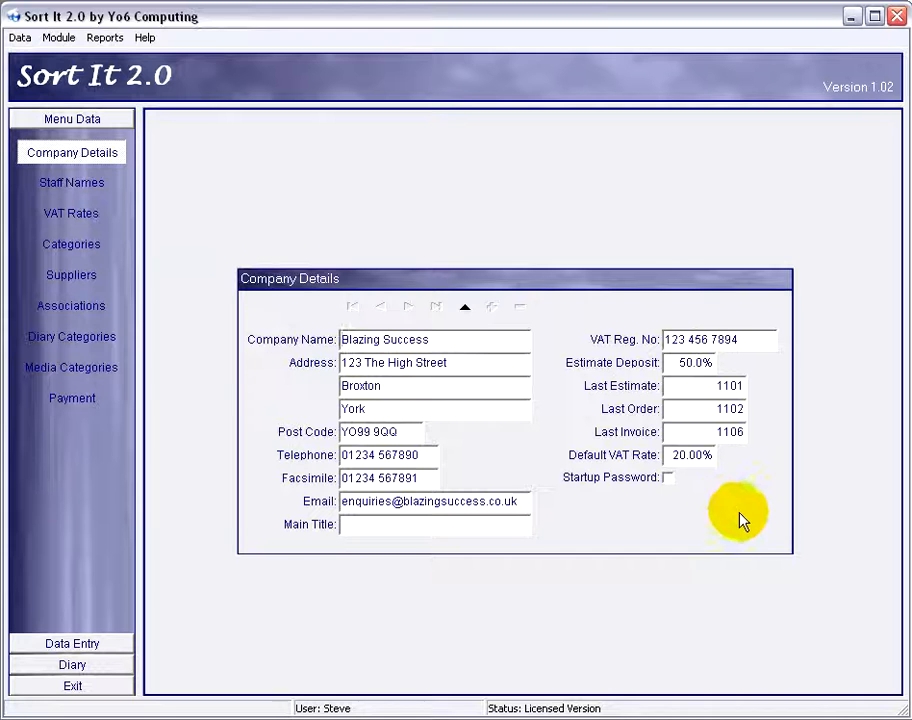
Rename the Admin entry in Staff Names to the main staff member's first name and save it.
click(66, 186)
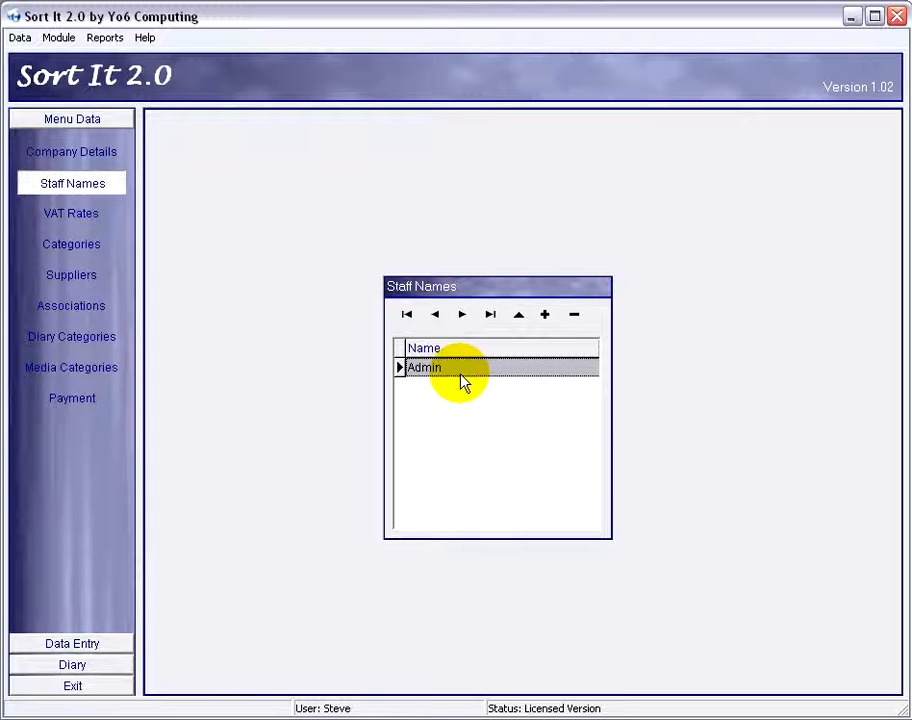
click(521, 318)
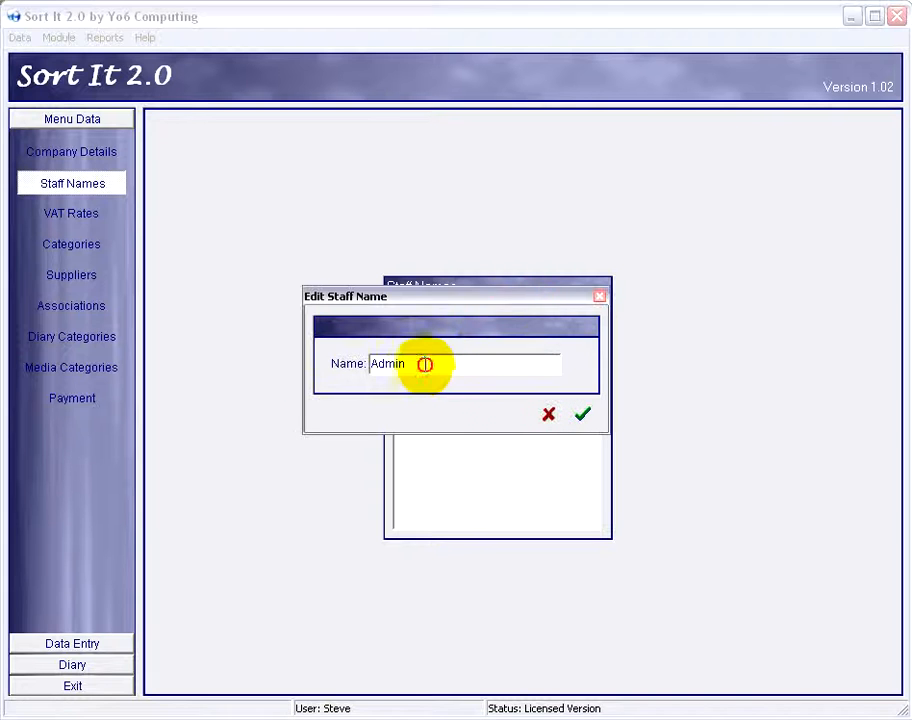
drag(424, 364, 368, 346)
text(Steve)
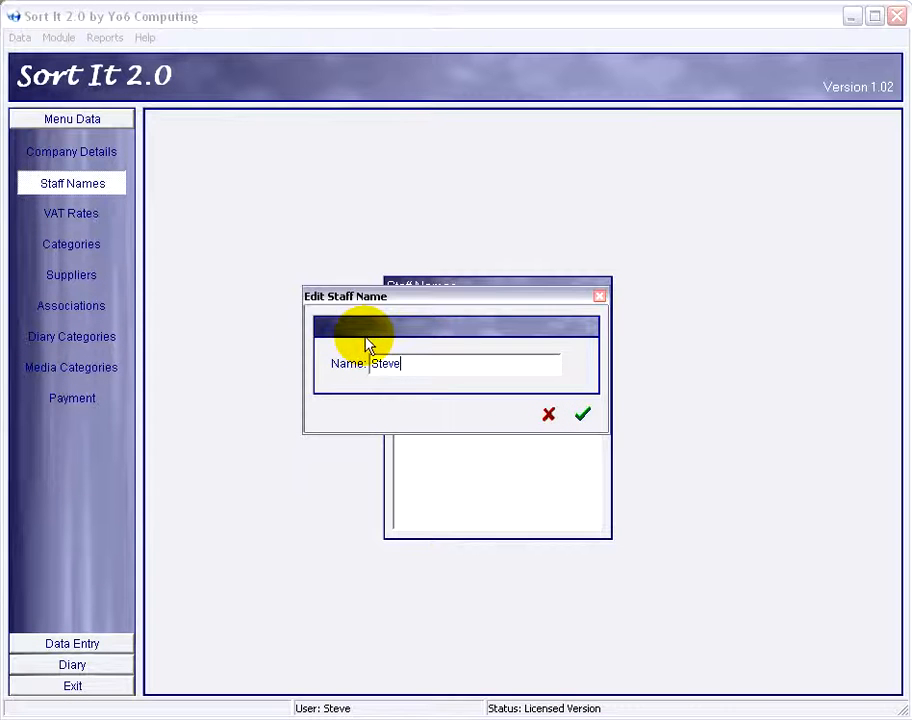
click(584, 415)
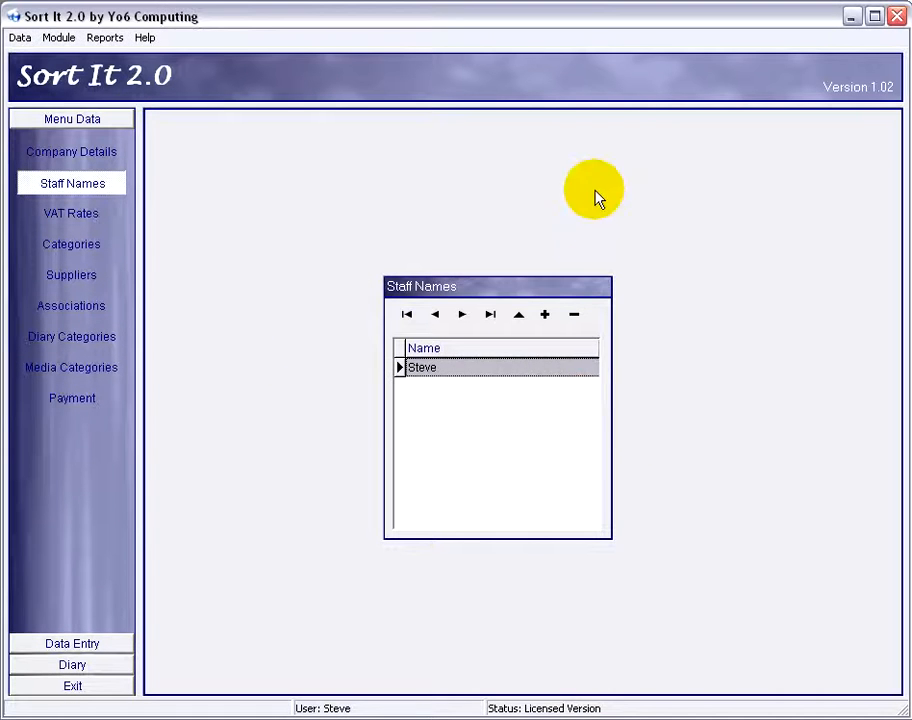
Add a second staff member's first name to Staff Names and reselect the renamed former Admin entry.
click(546, 316)
text(L)
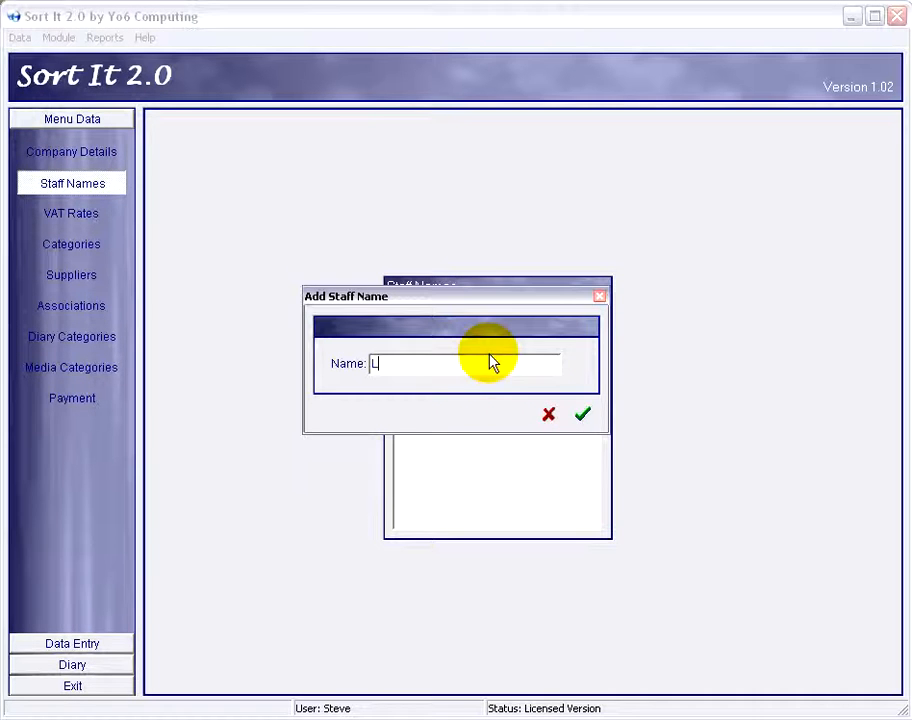
text(ouise)
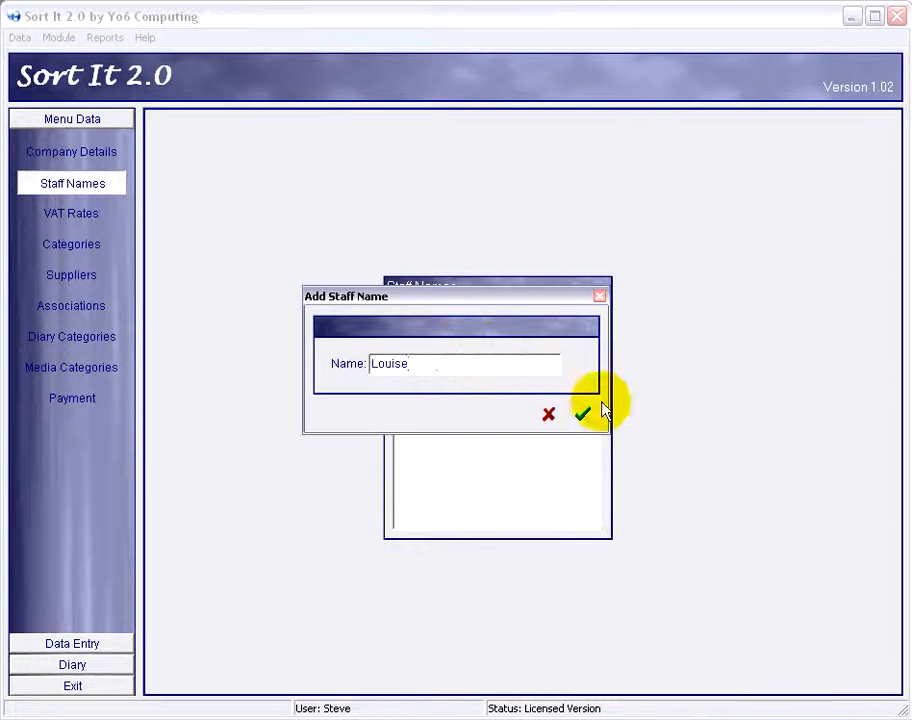
click(587, 414)
click(460, 388)
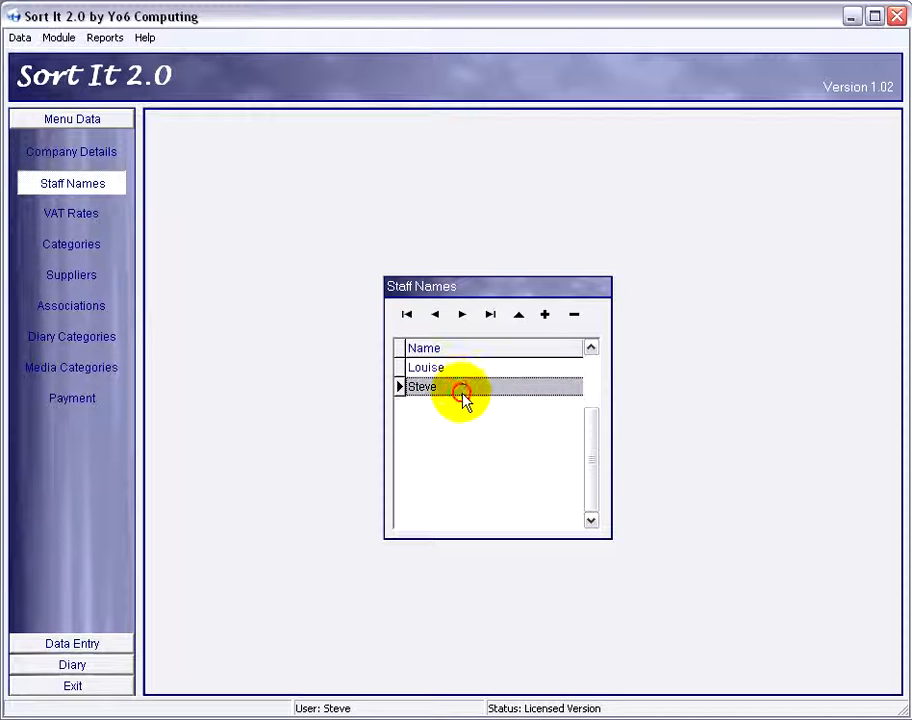
click(455, 368)
click(465, 386)
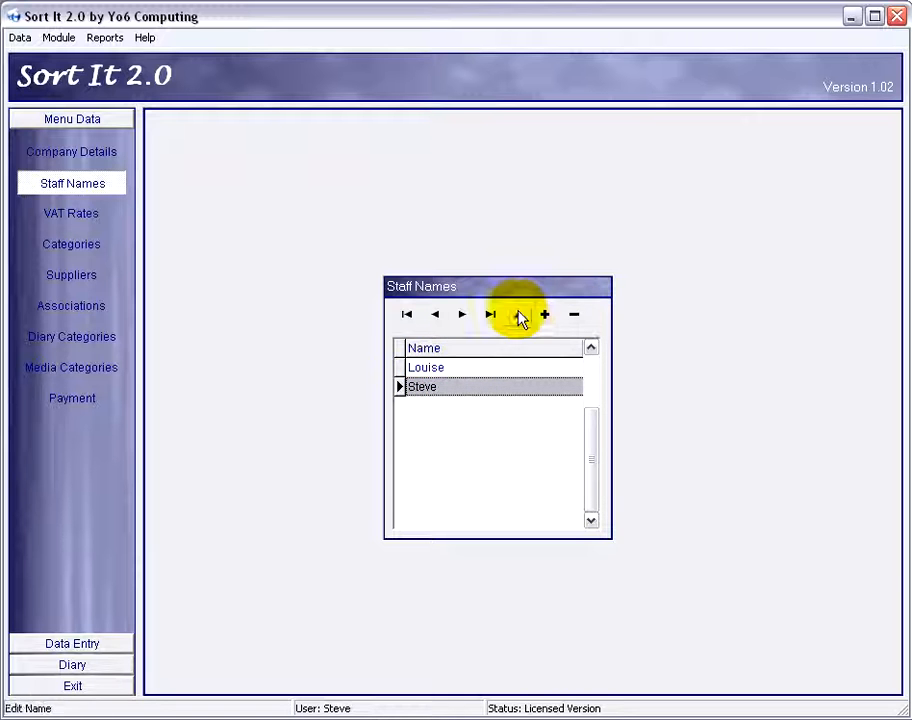
click(429, 370)
click(430, 389)
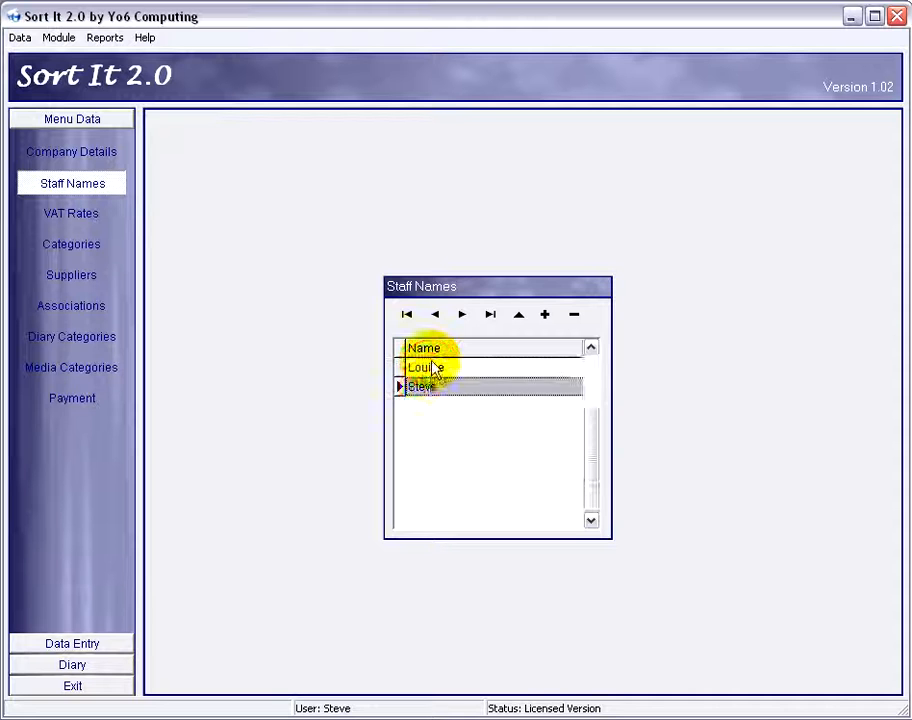
click(436, 366)
click(427, 386)
click(429, 372)
click(428, 389)
click(429, 371)
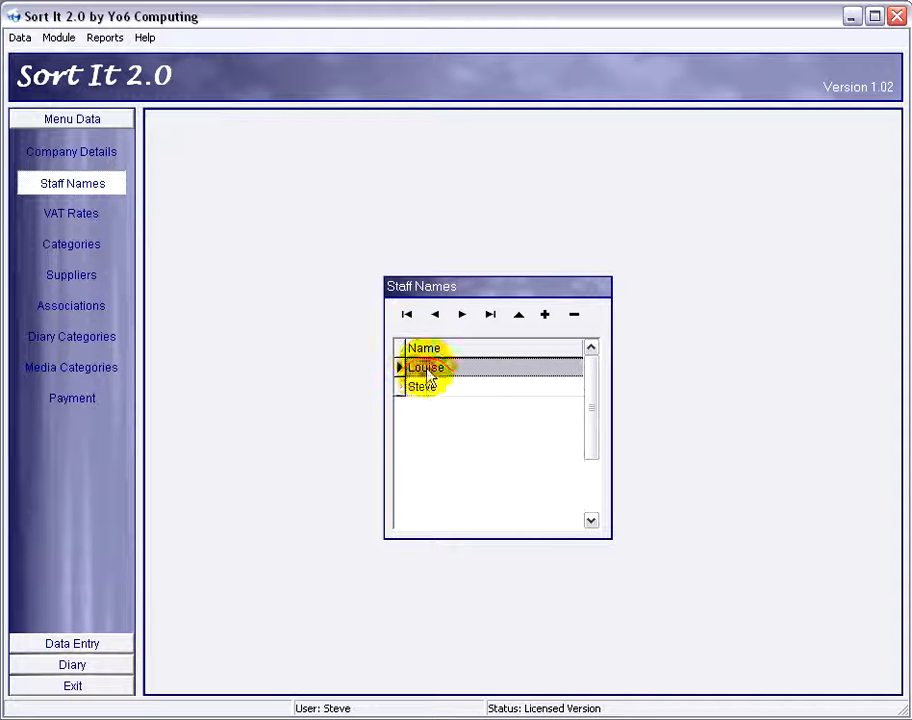
click(428, 389)
click(429, 371)
click(428, 389)
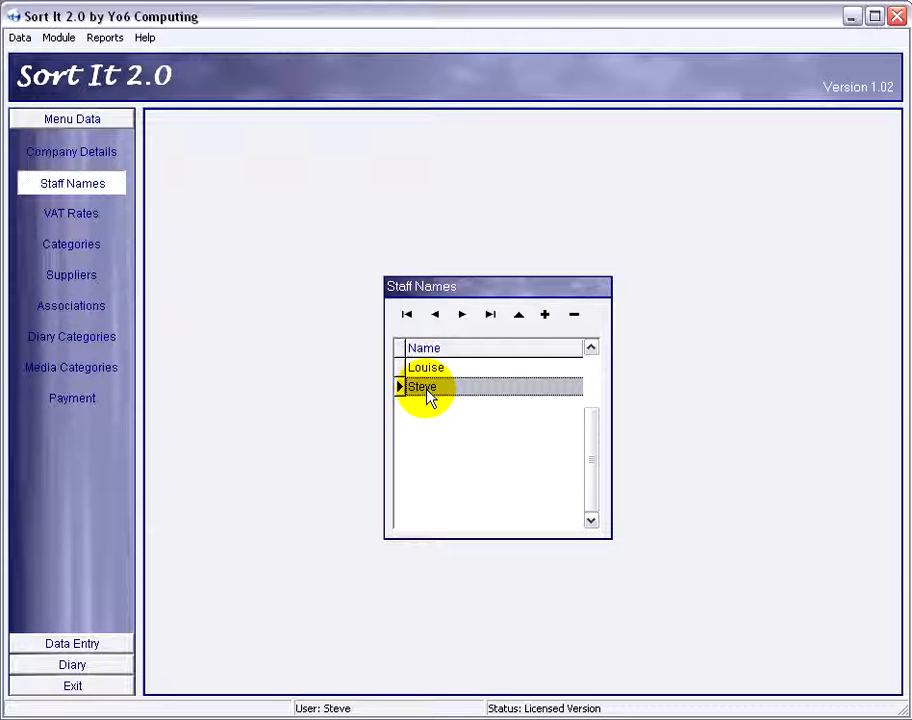
Add a third staff member's first name to Staff Names and save it.
click(545, 316)
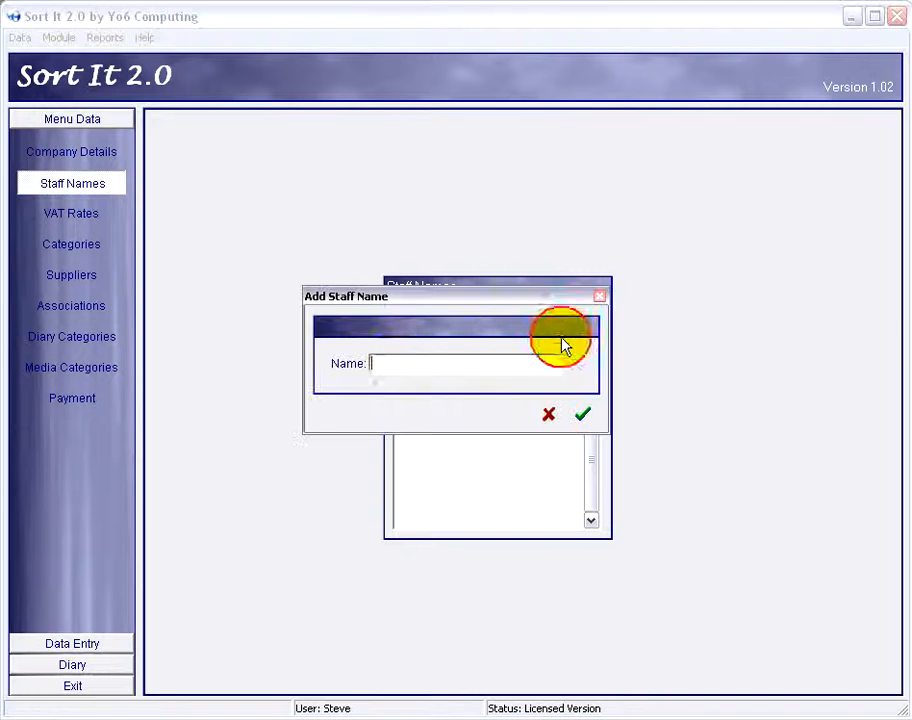
text(Bob)
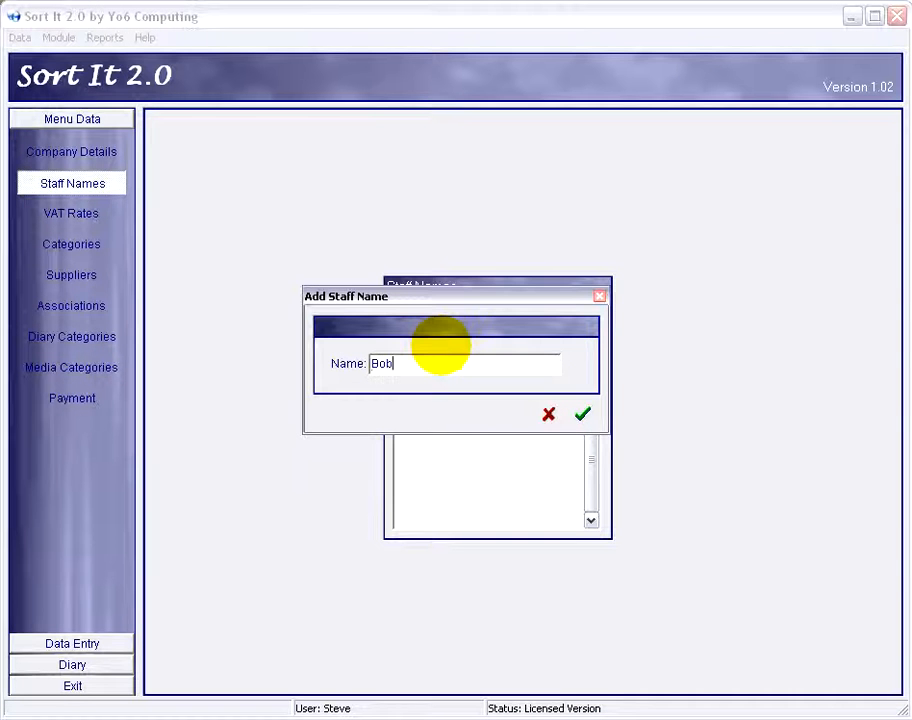
click(600, 424)
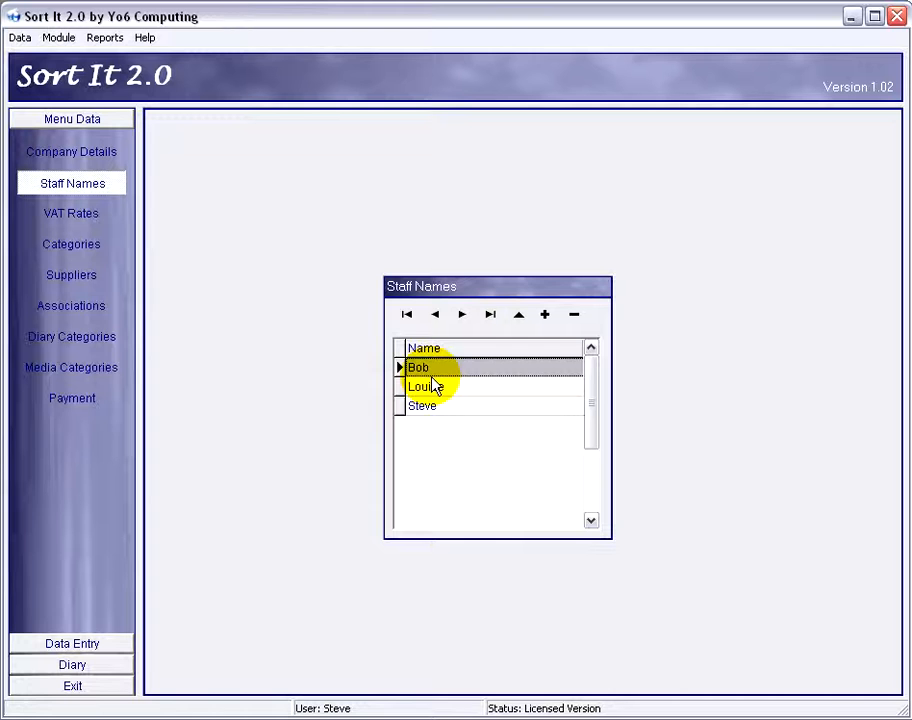
Change the 20% entry in VAT Rates to 17.5% and save it.
click(72, 218)
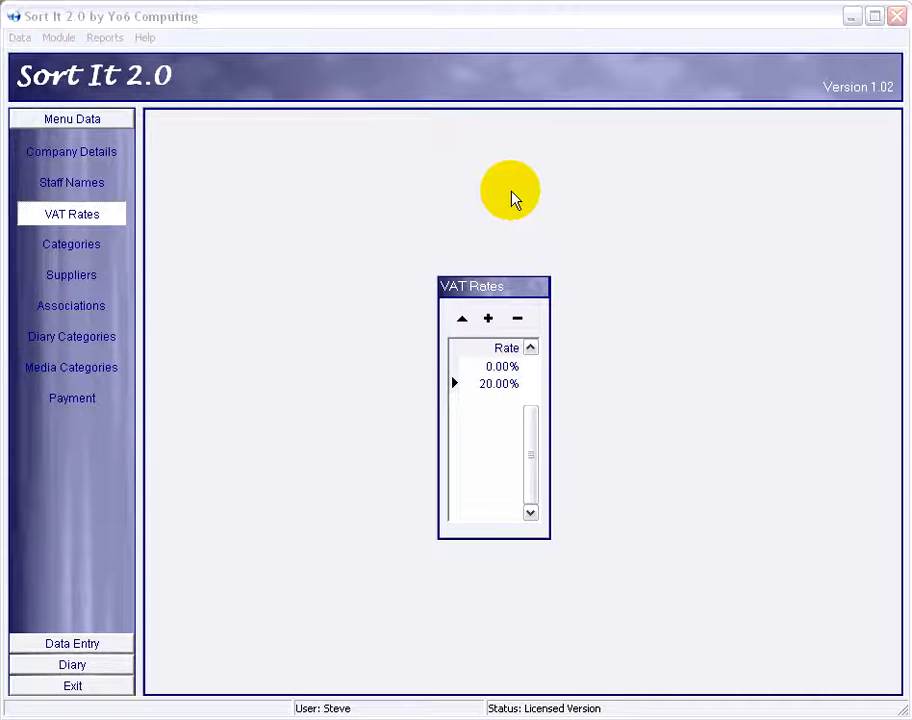
click(472, 384)
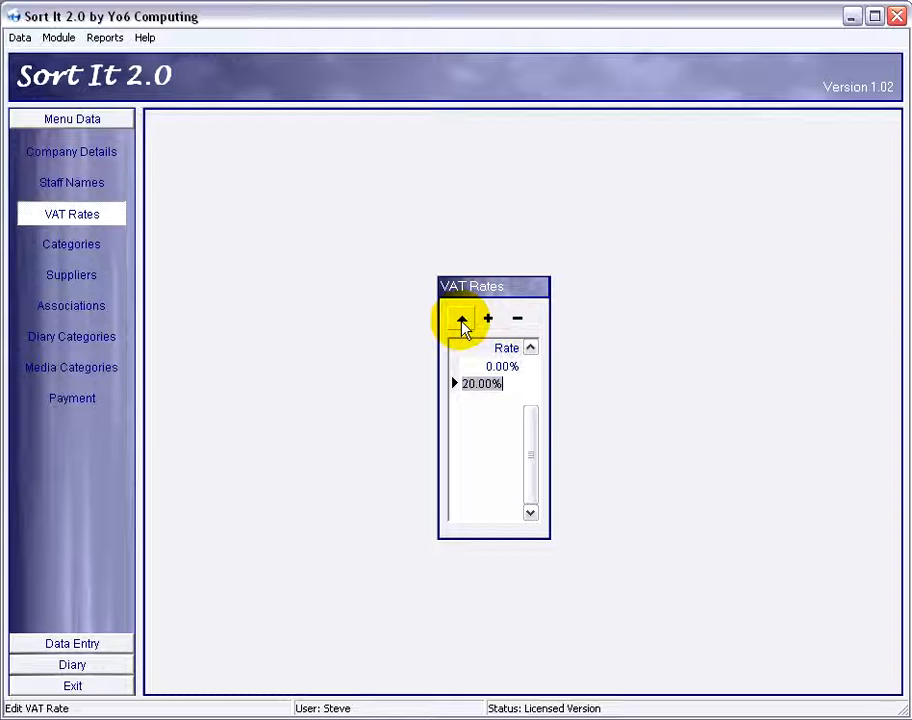
click(462, 325)
click(441, 362)
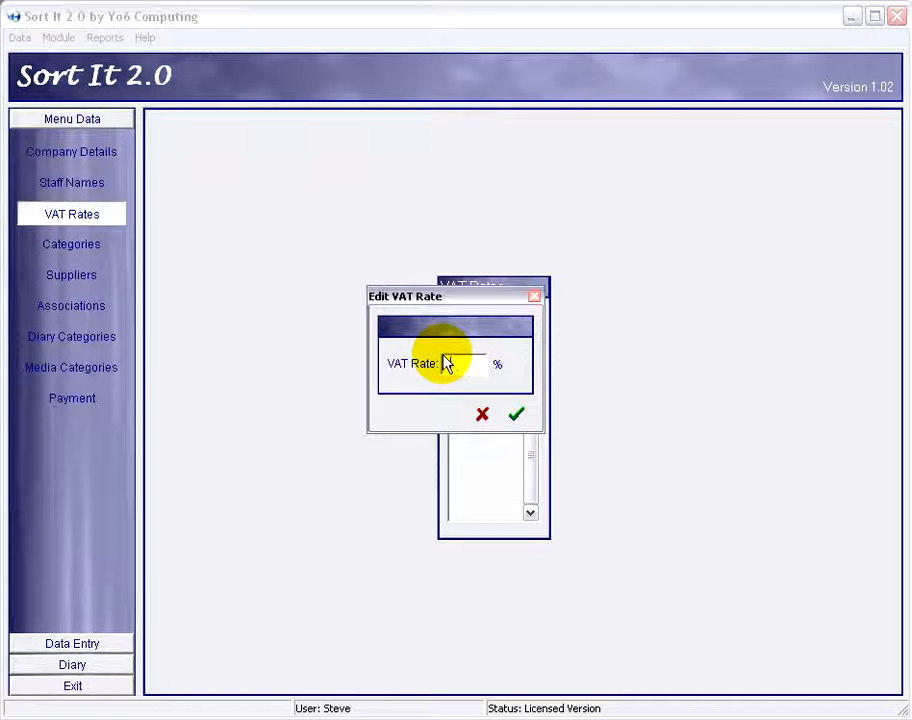
text(17.5)
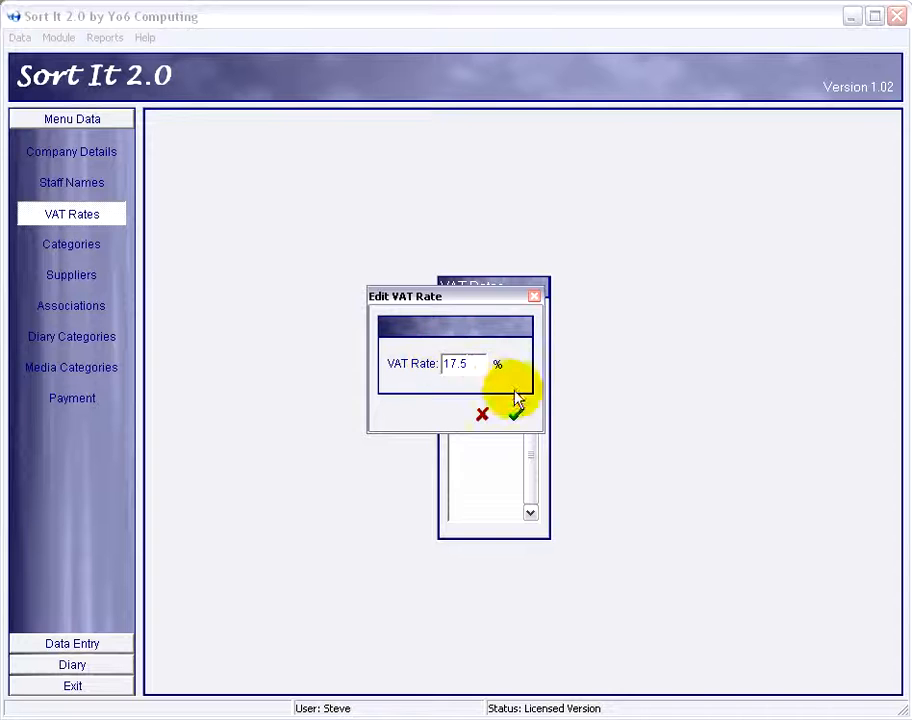
click(515, 415)
Set the edited VAT rate back to 20.0% and save it.
click(462, 326)
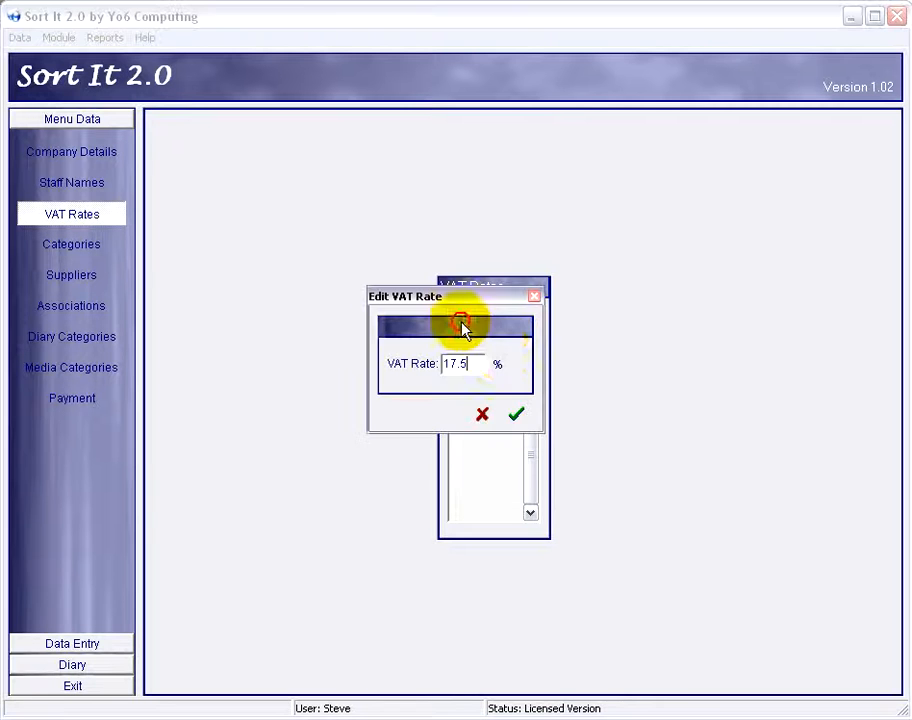
drag(469, 368, 399, 362)
text(2)
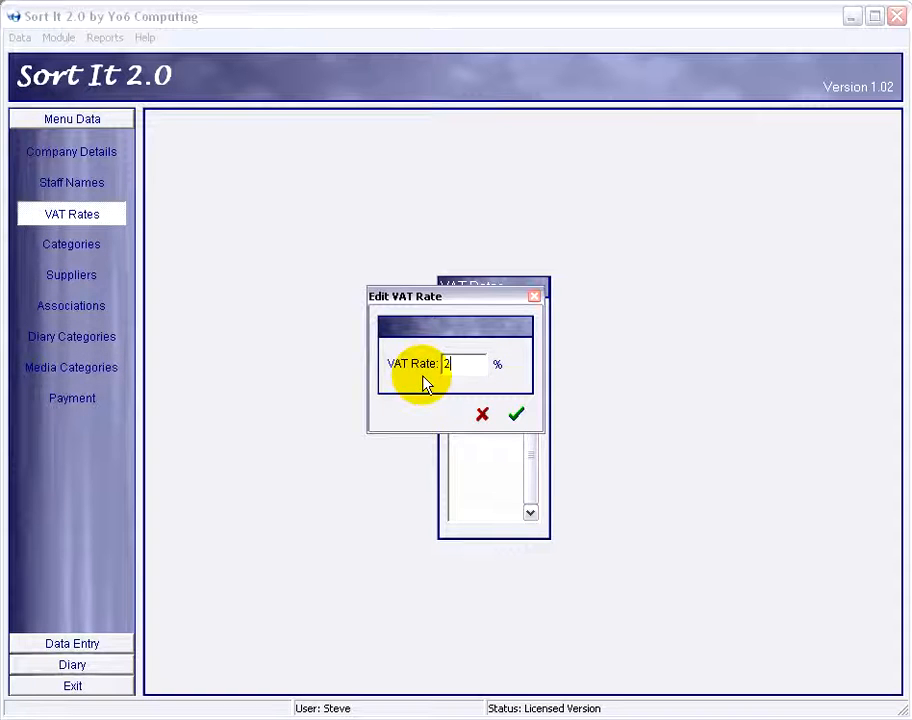
text(0.0)
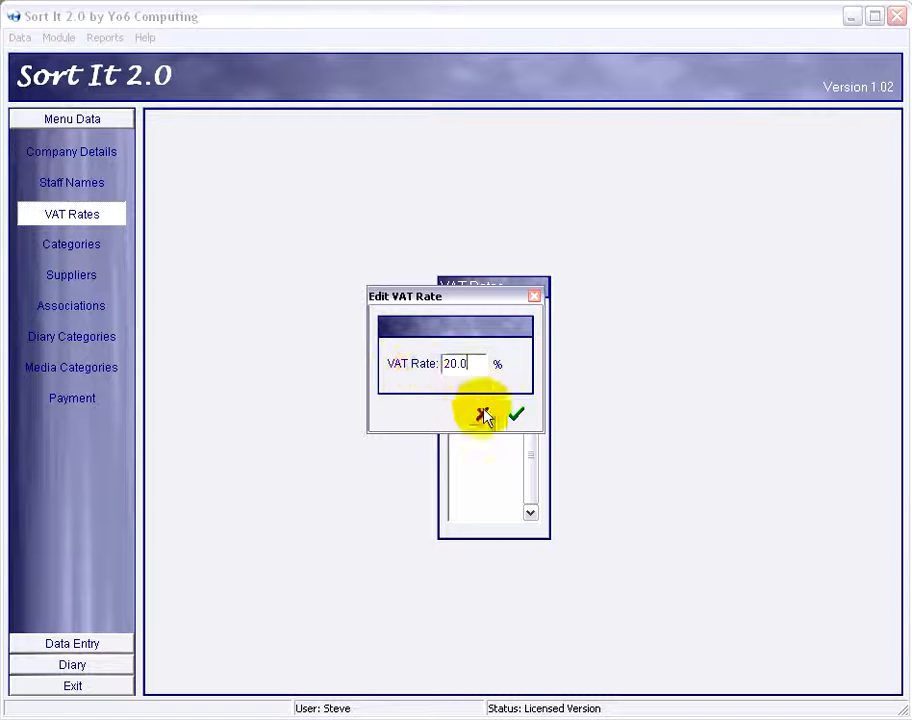
click(526, 420)
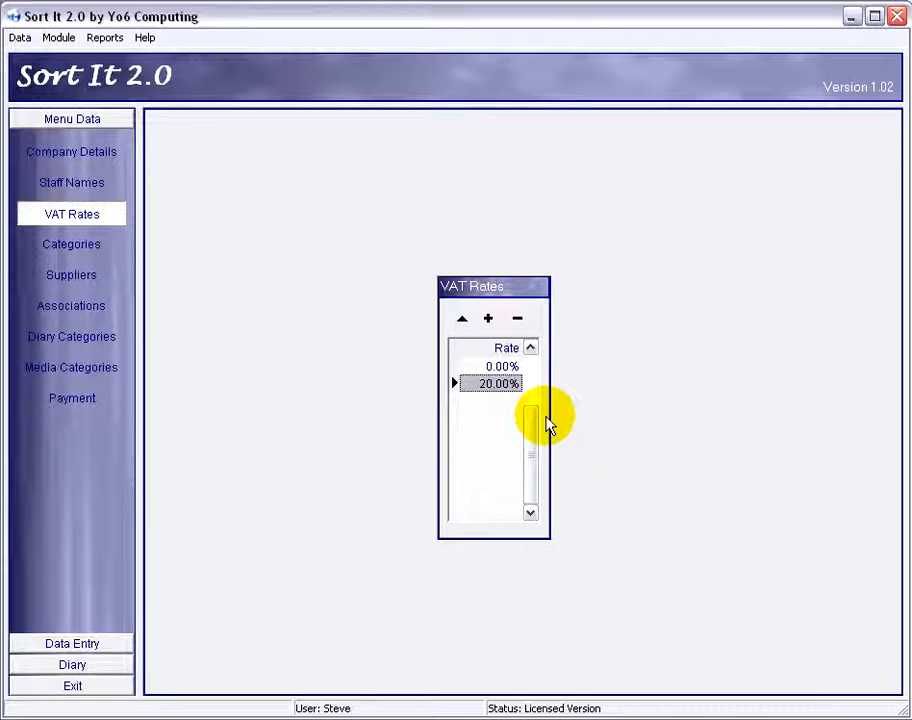
Add two new VAT rates, 12% and 5%.
click(489, 321)
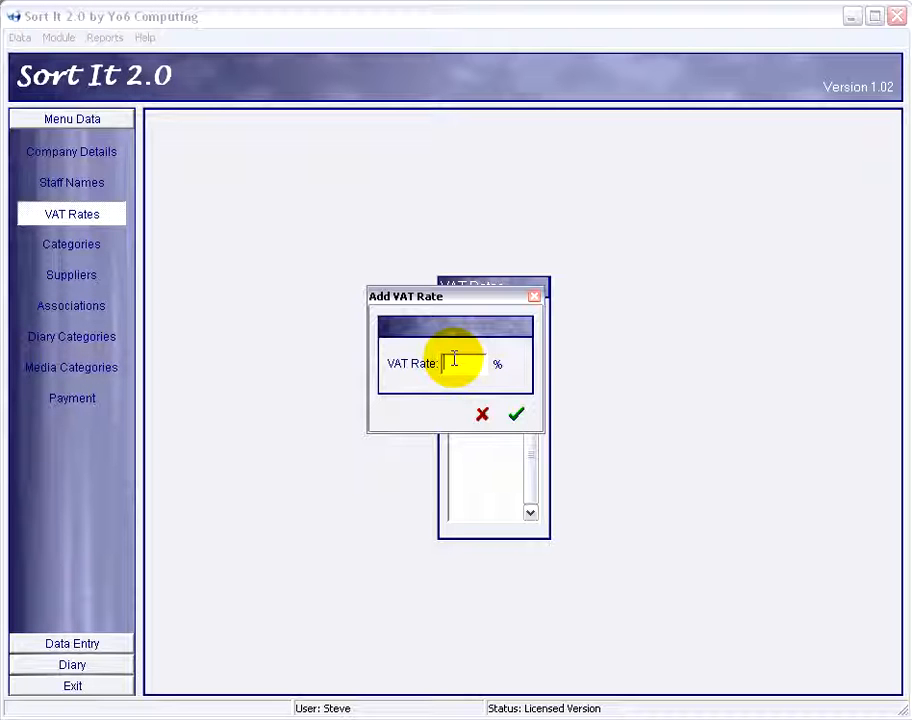
text(12)
click(515, 413)
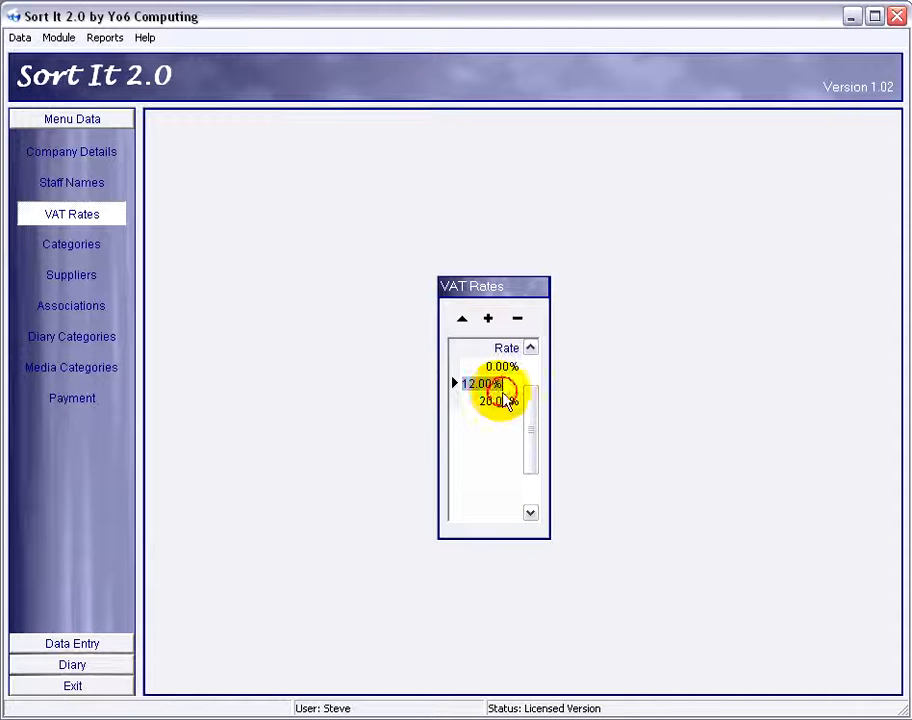
click(503, 400)
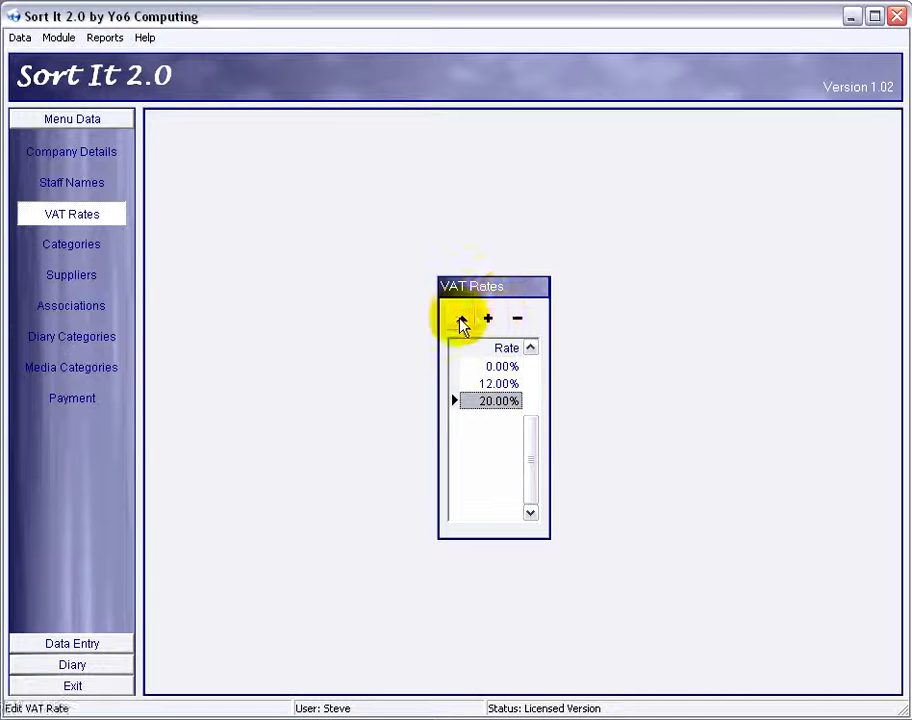
click(488, 317)
text(5)
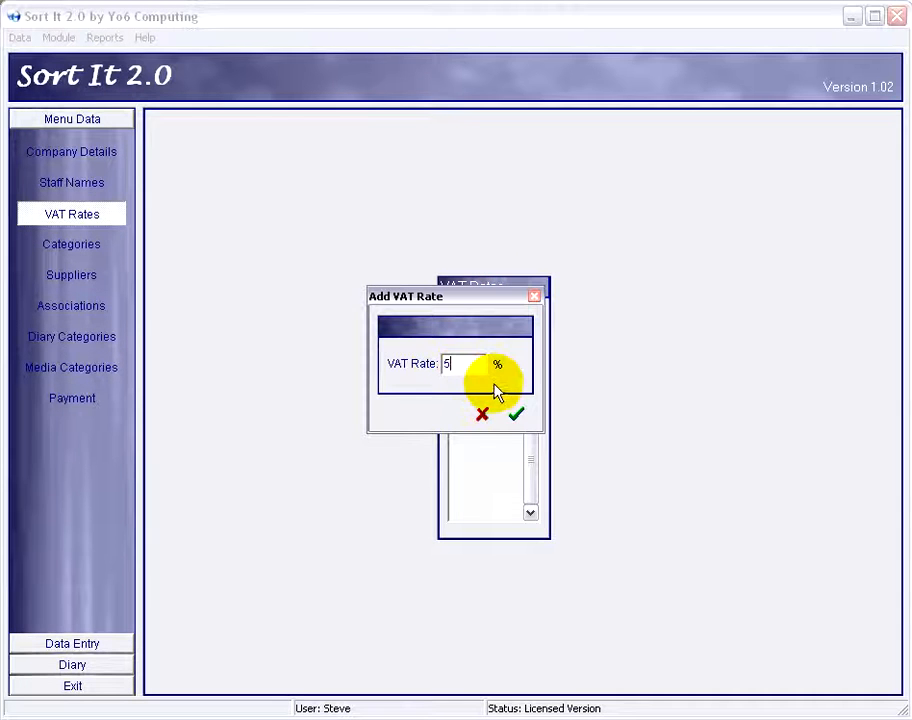
click(516, 413)
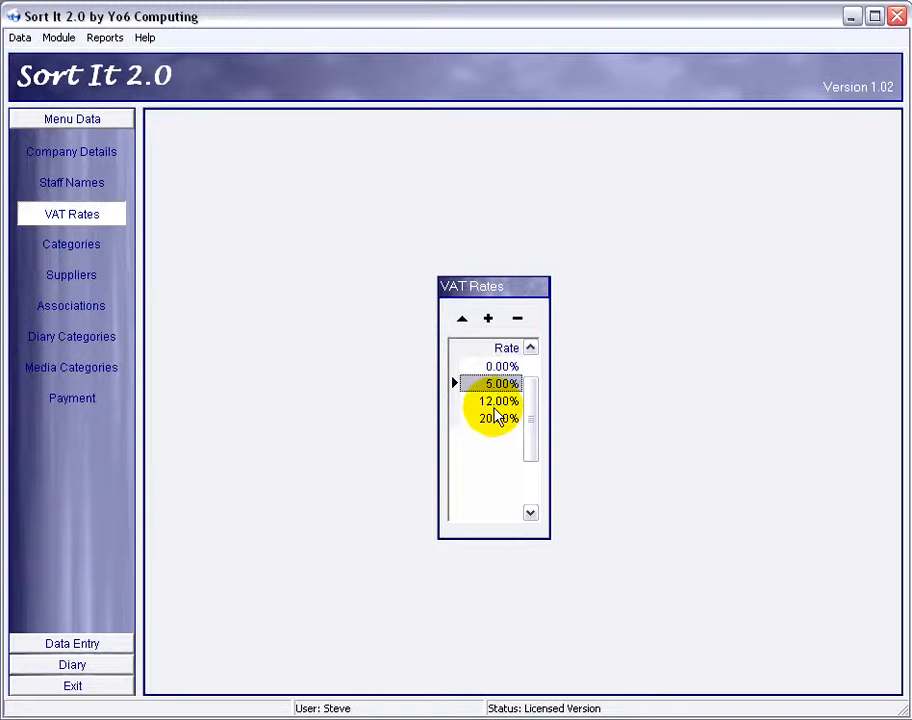
Delete the 12% and 5% VAT rates from the list.
click(497, 400)
click(517, 318)
click(436, 410)
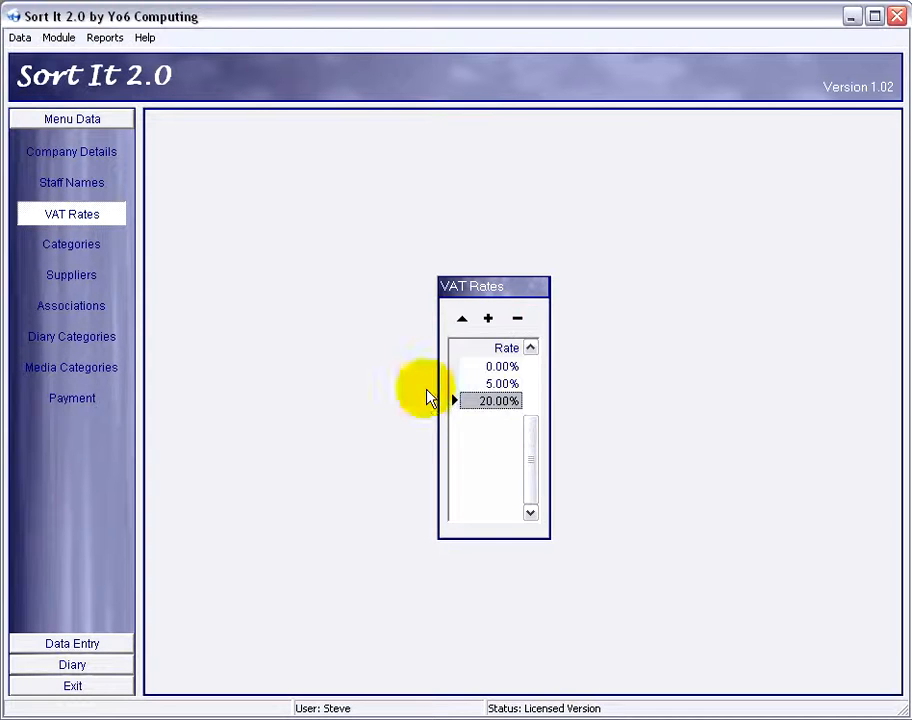
click(509, 383)
click(517, 318)
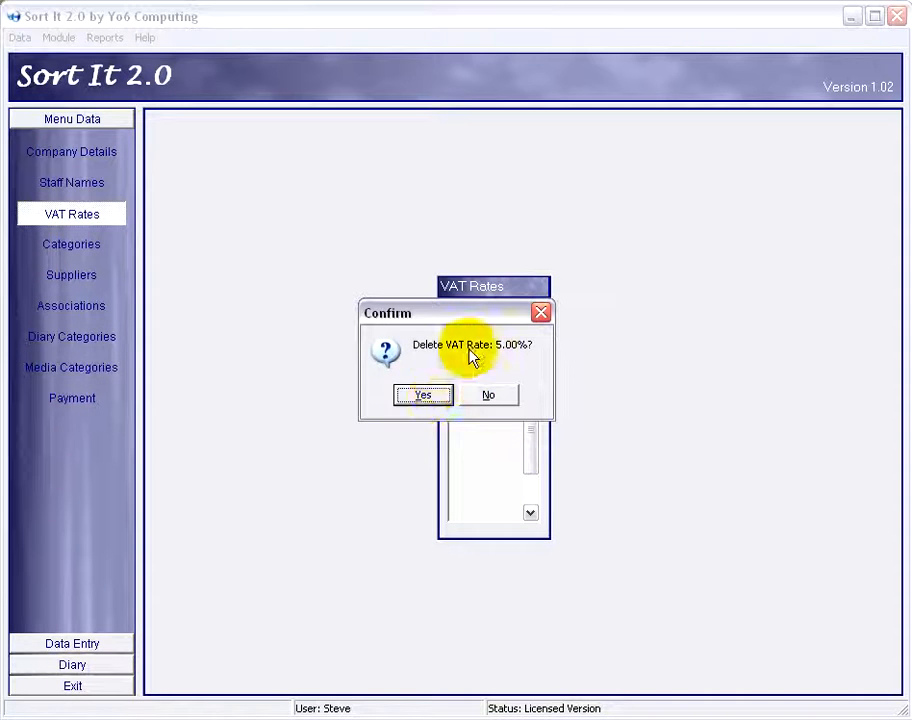
click(438, 402)
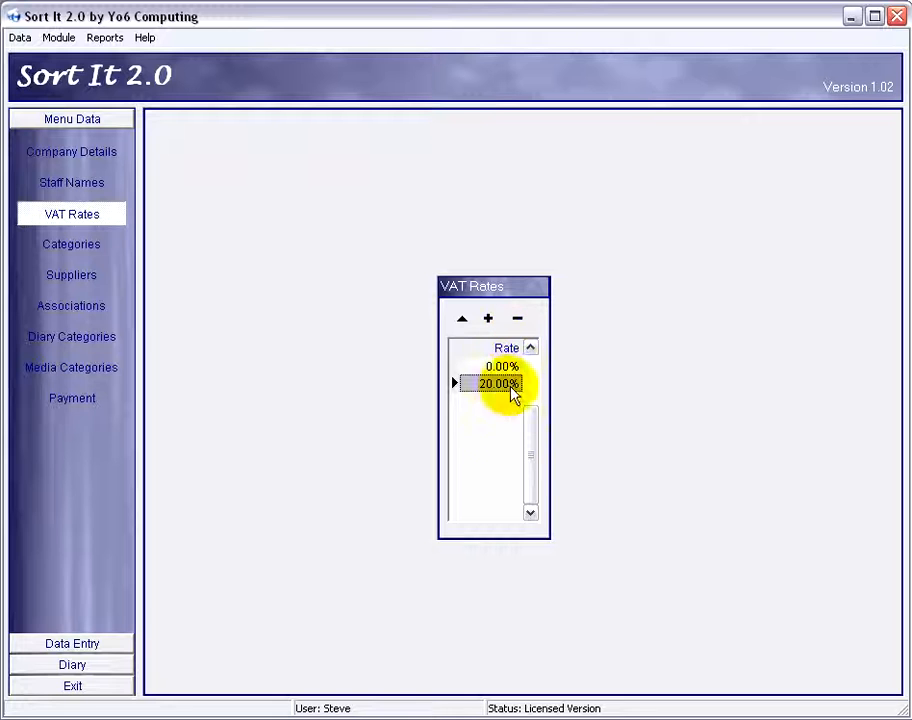
Load the default product categories for a Stove and Fireplace Shop into Categories.
click(91, 255)
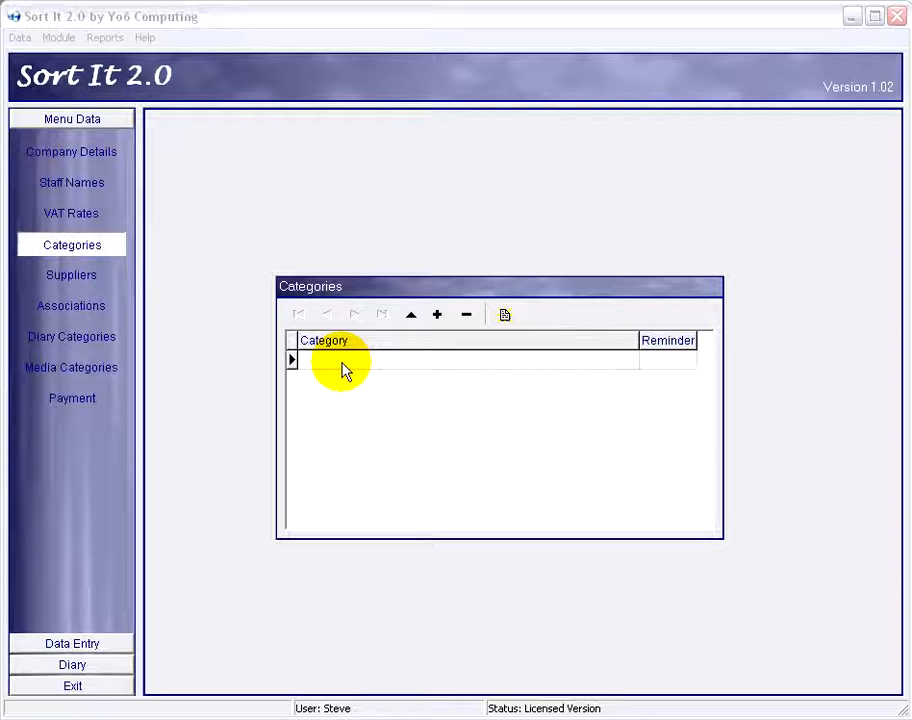
click(505, 316)
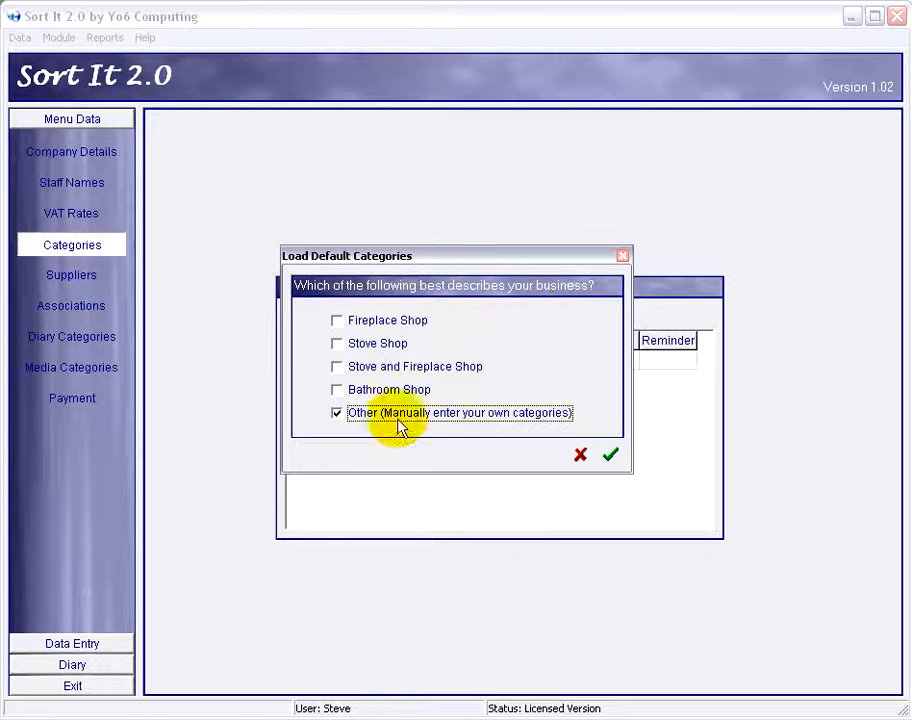
click(370, 321)
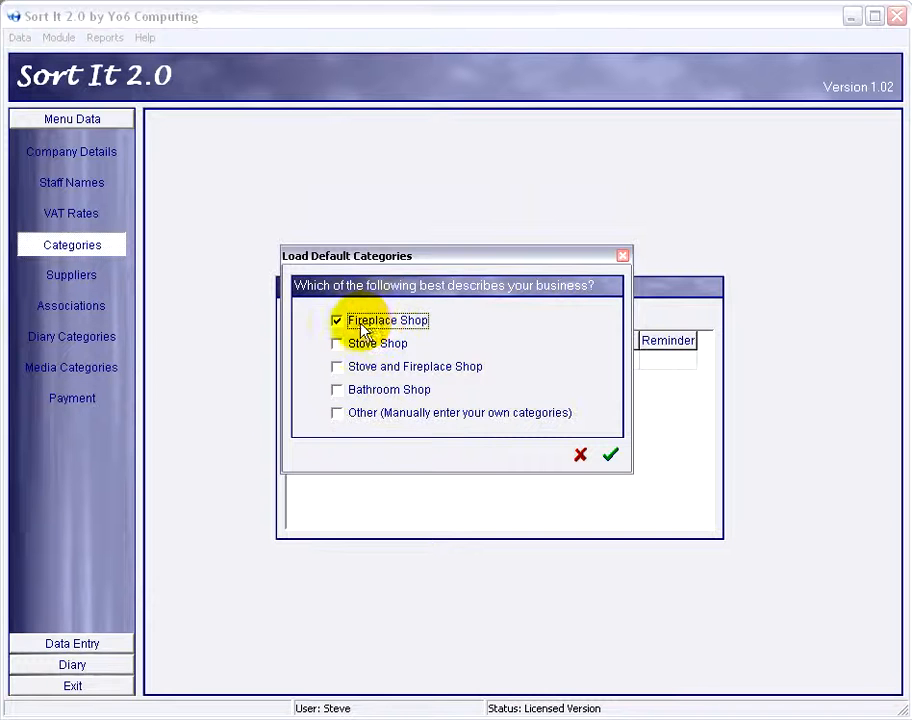
click(382, 348)
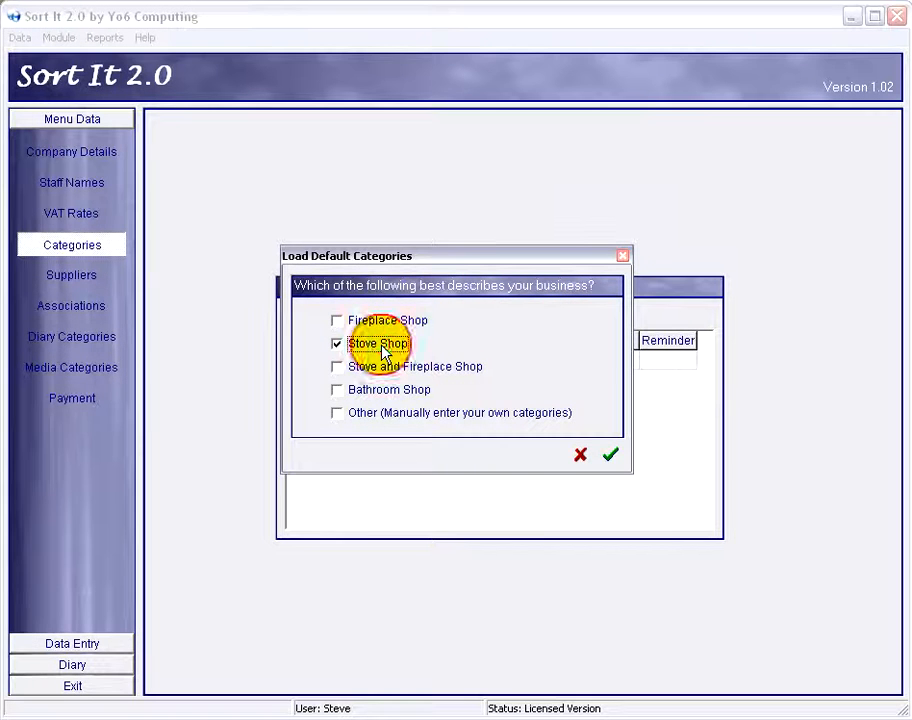
click(364, 372)
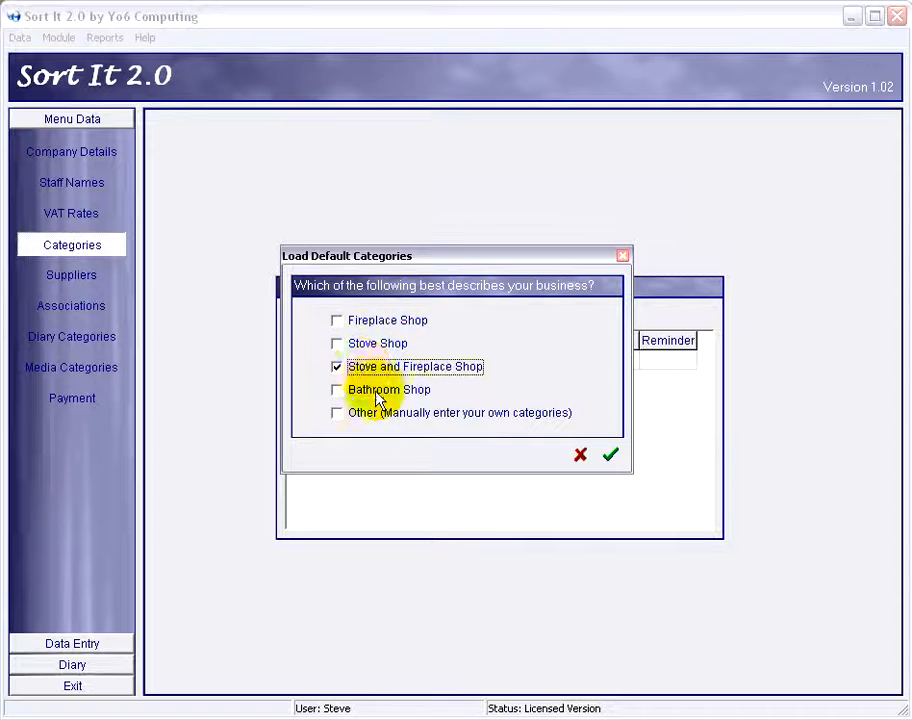
click(376, 392)
click(391, 416)
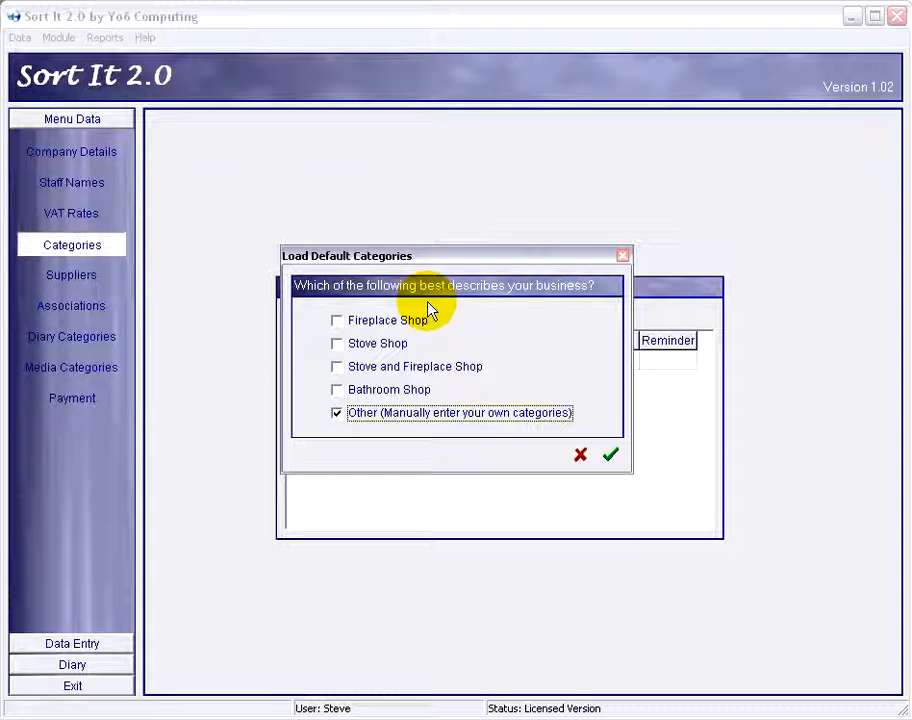
click(390, 370)
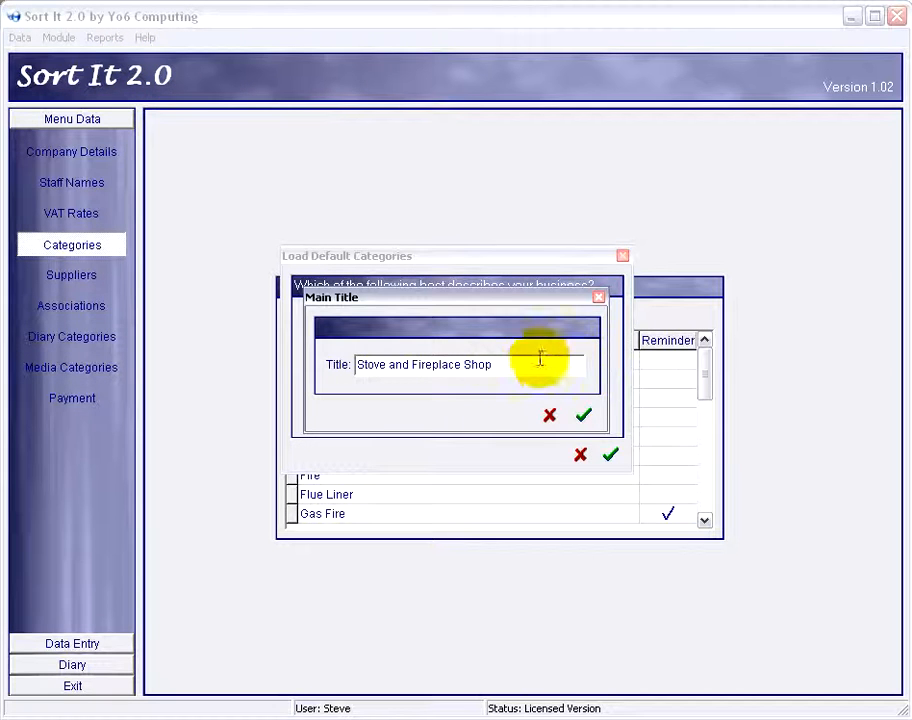
Replace the suggested main title with Blazing Success, save it, and reopen Company Details.
drag(505, 363, 301, 362)
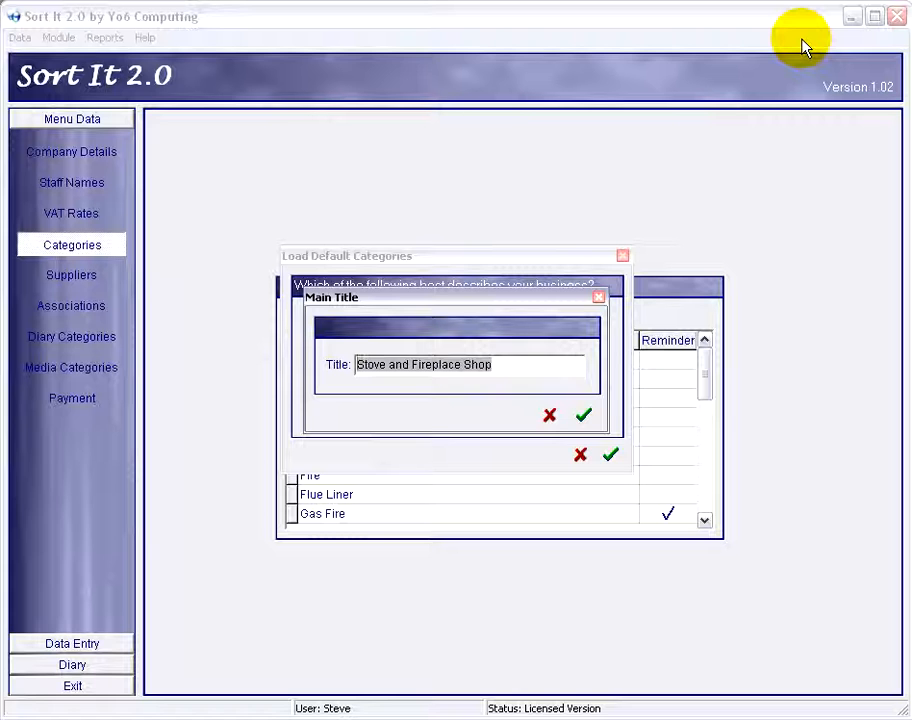
text(Bla)
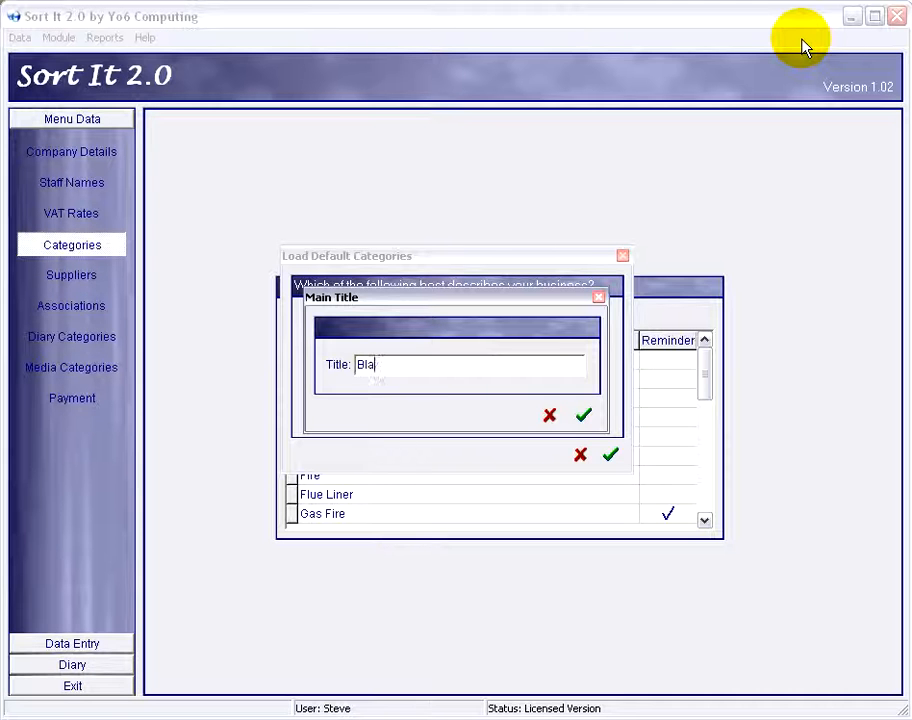
text(zing S)
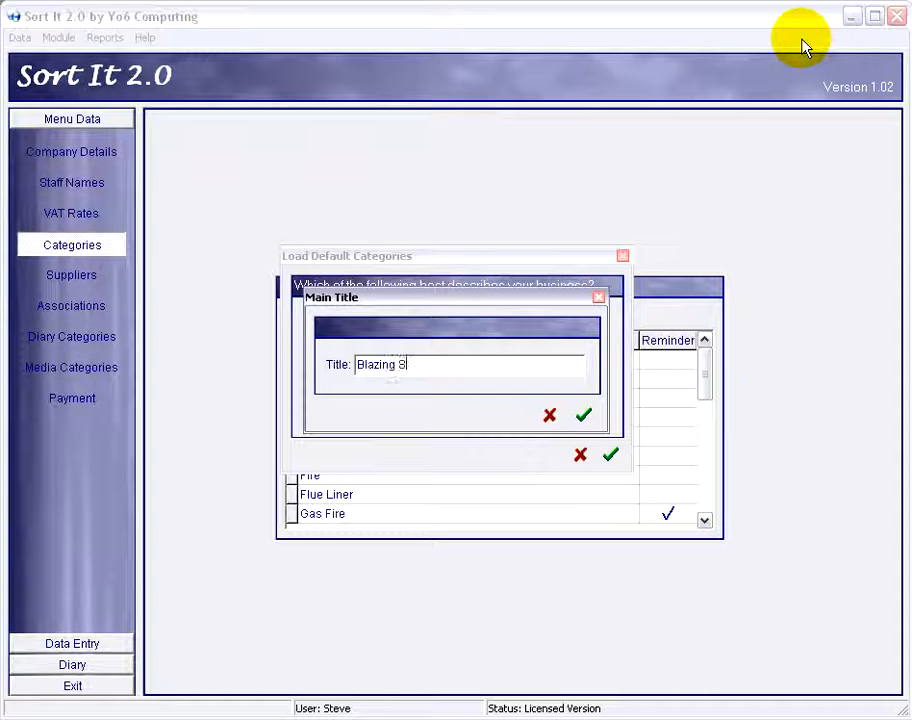
text(uccess)
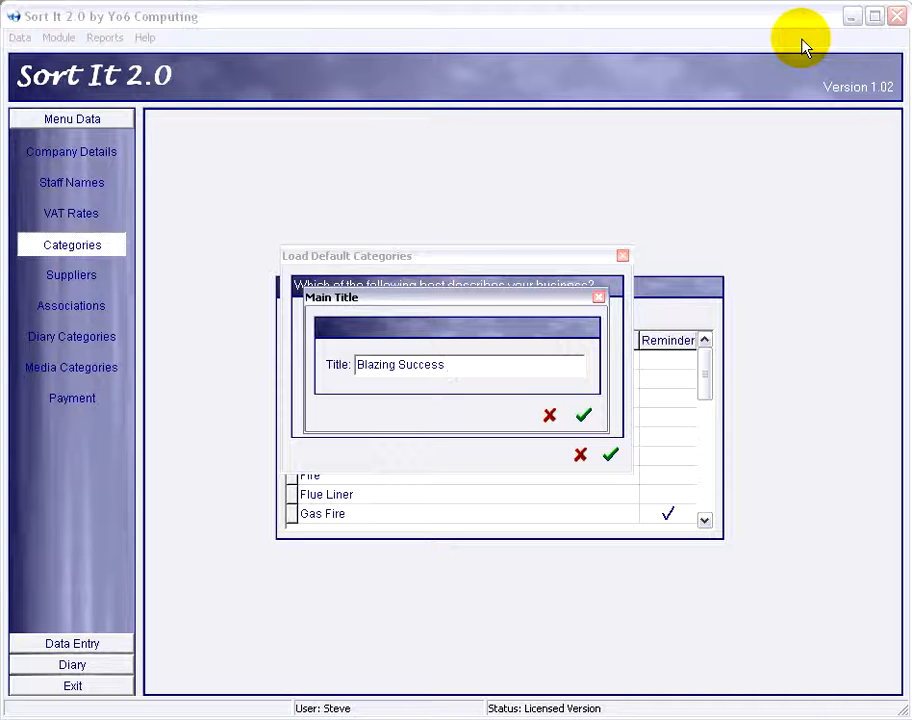
click(583, 415)
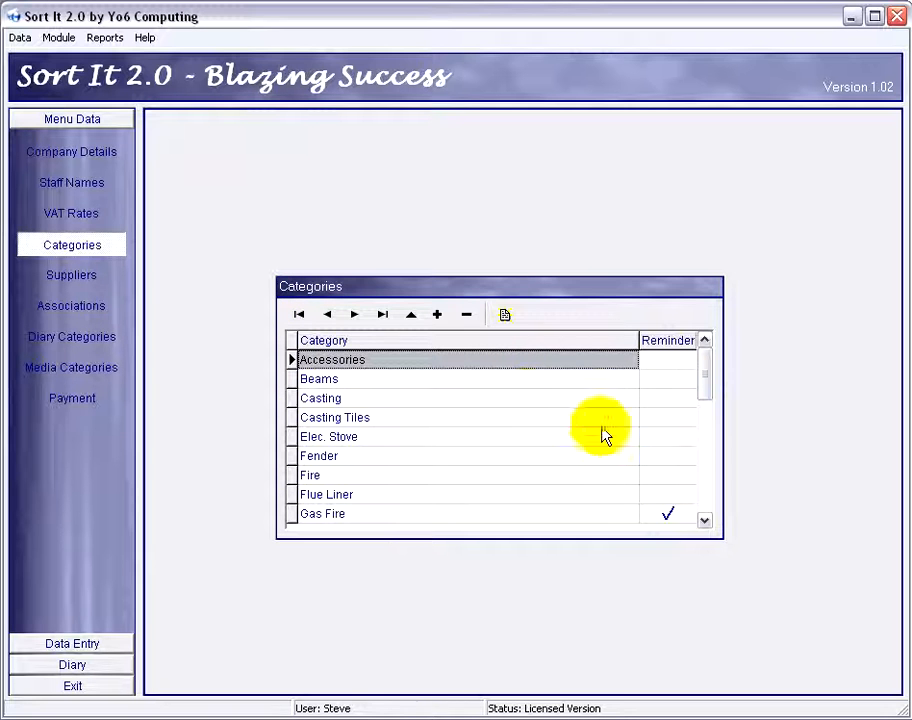
click(66, 152)
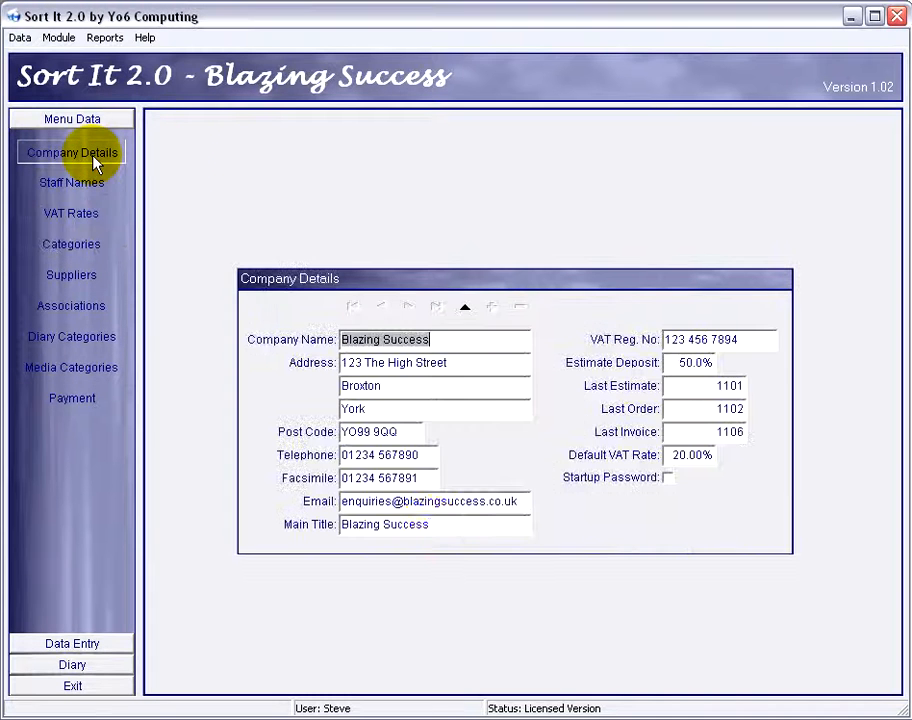
Set the main title in Company Details to Blazing Success Ltd and save it.
click(432, 526)
drag(432, 524, 310, 537)
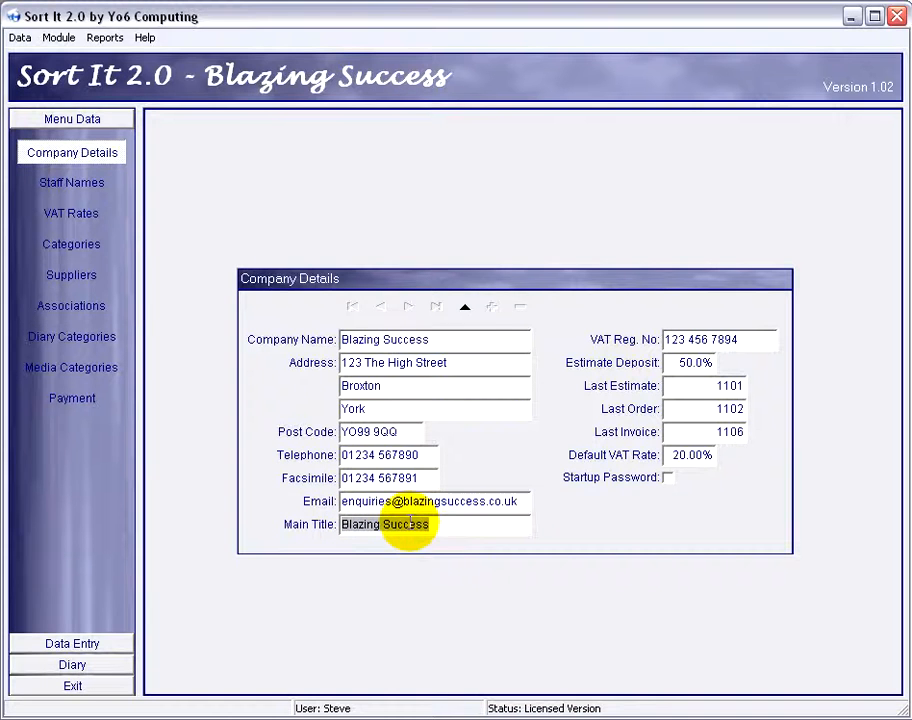
click(464, 306)
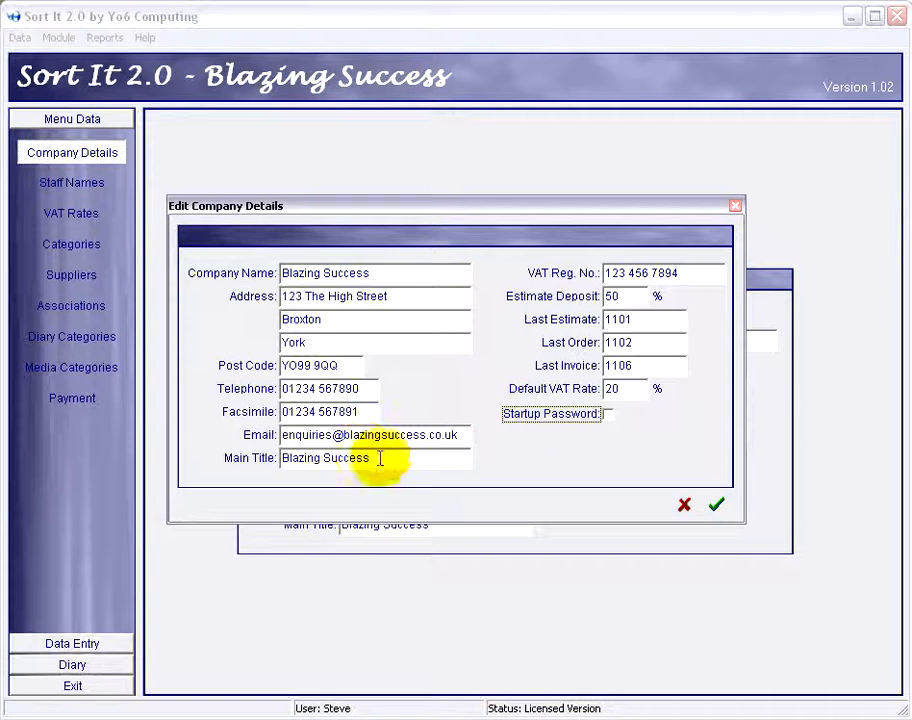
click(380, 458)
text(Lts)
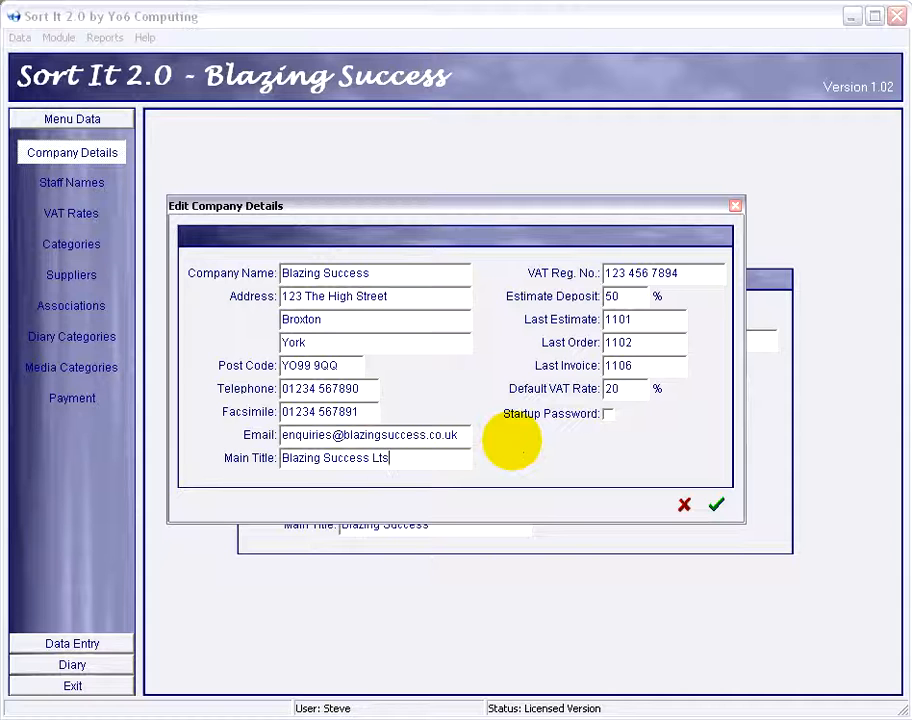
key(BackSpace)
text(f)
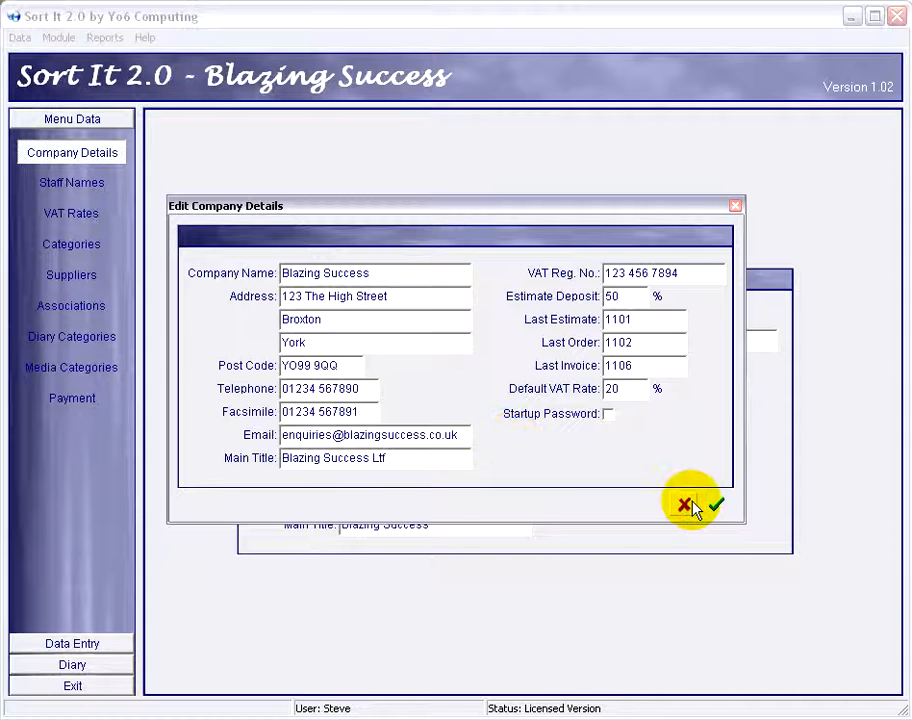
key(BackSpace)
text(d)
click(716, 504)
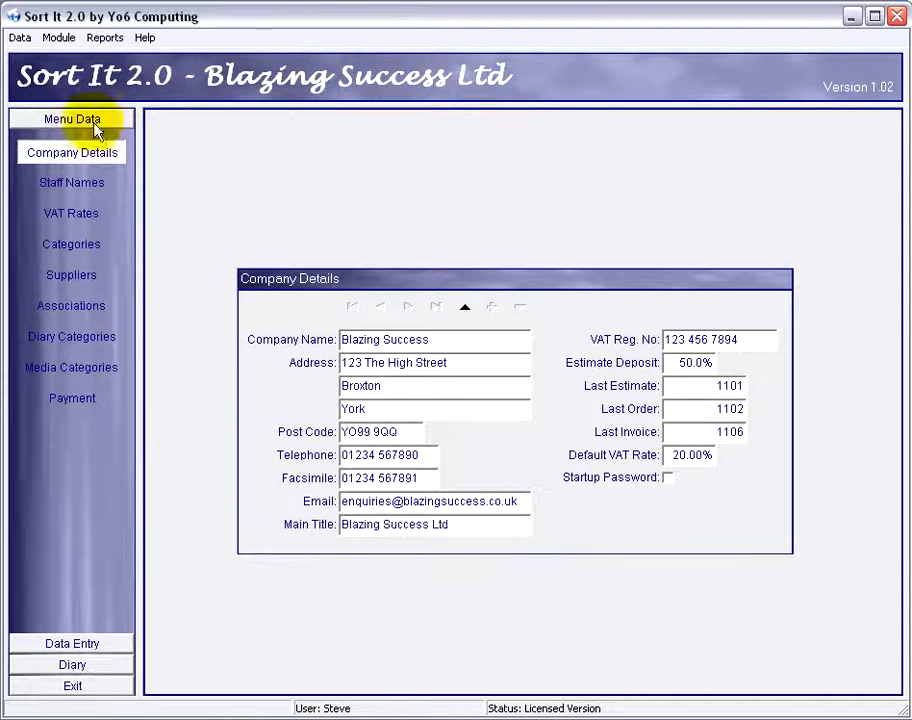
Add a product category named Oil Boiler with the Reminder option enabled to Categories.
click(76, 245)
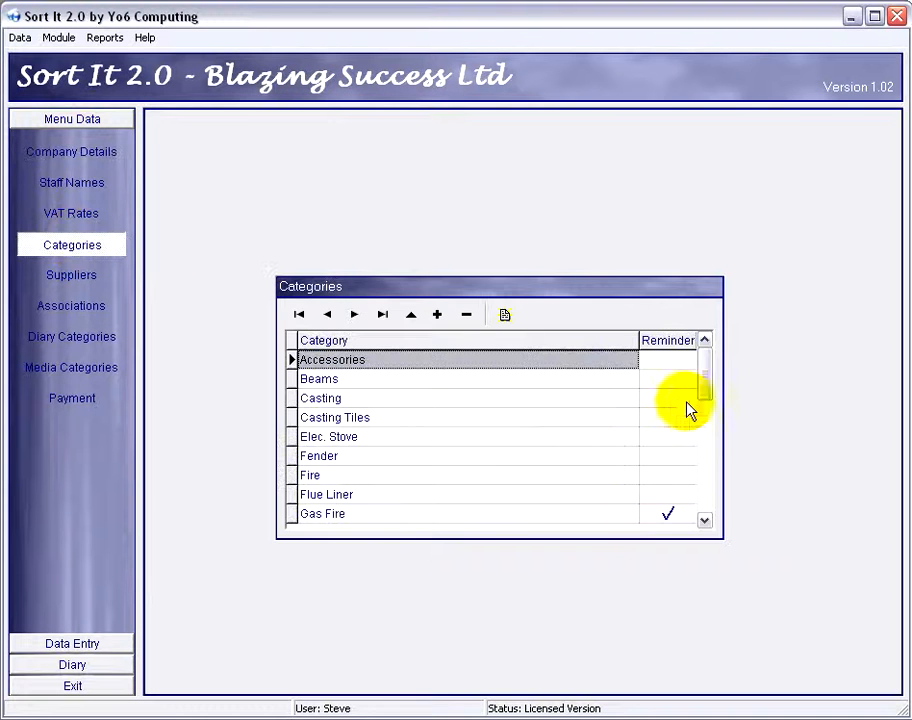
drag(706, 378, 692, 535)
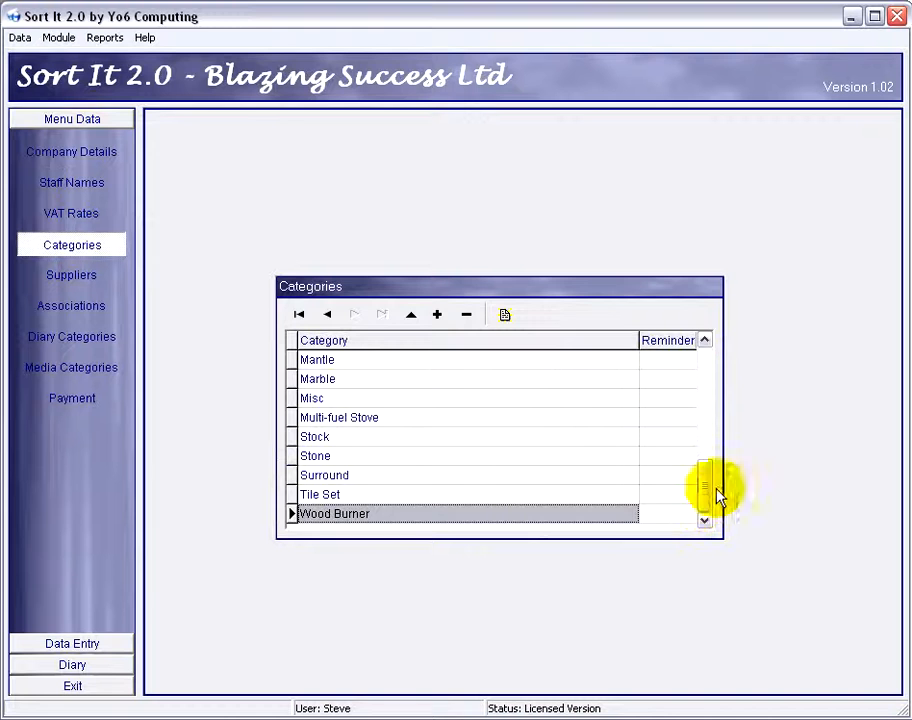
click(698, 368)
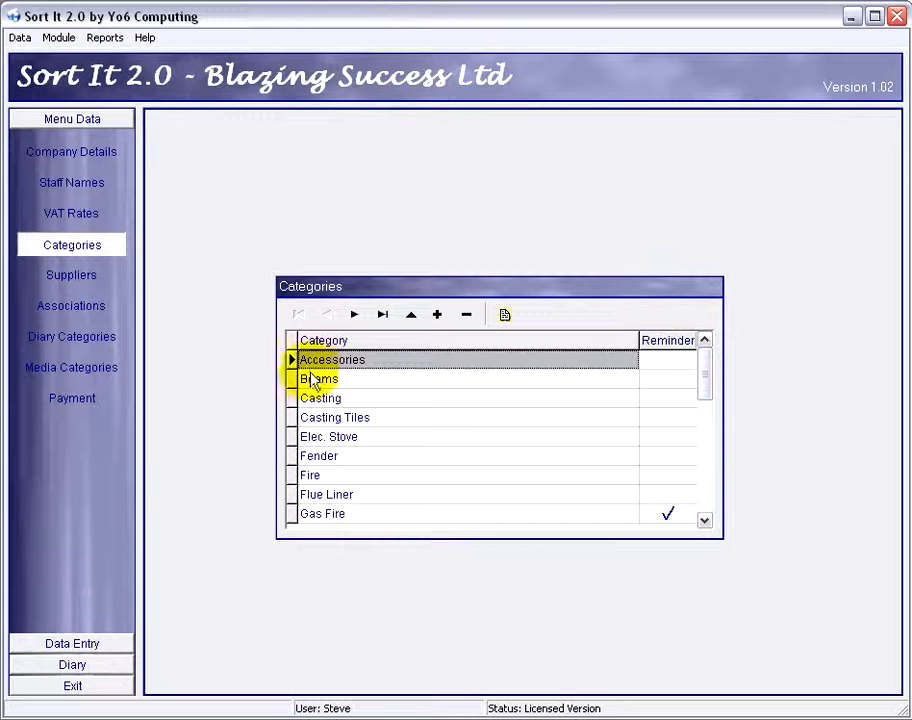
drag(712, 368, 707, 396)
click(704, 520)
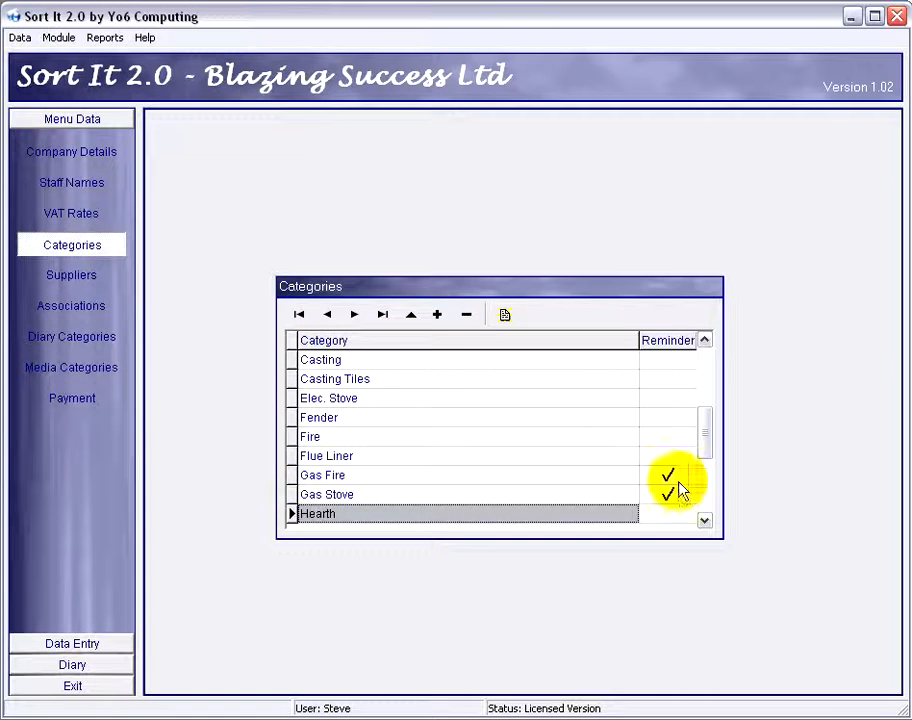
click(436, 316)
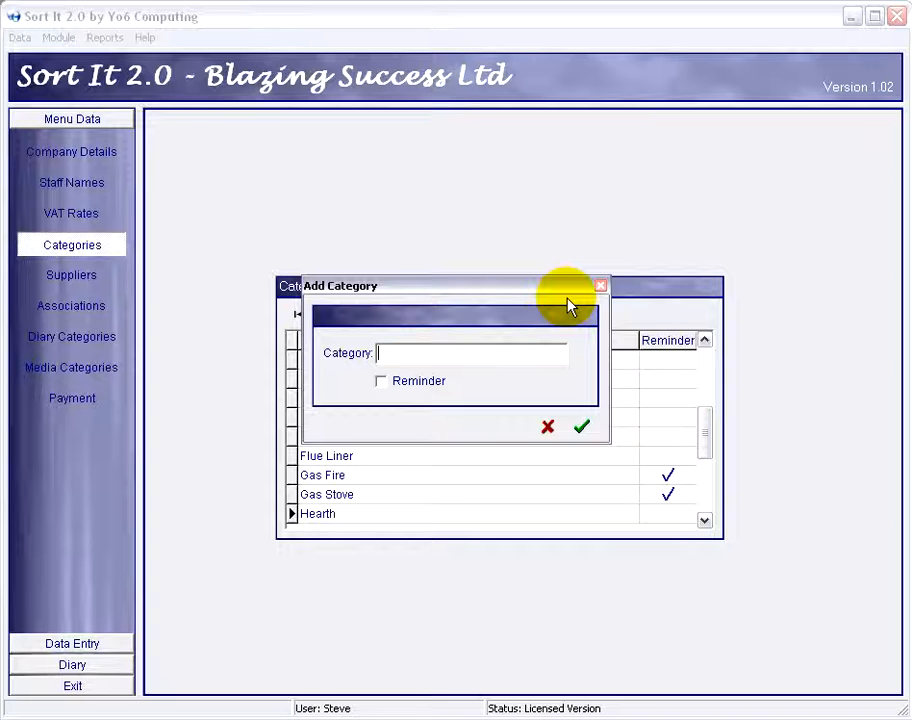
text(Oil Boiler)
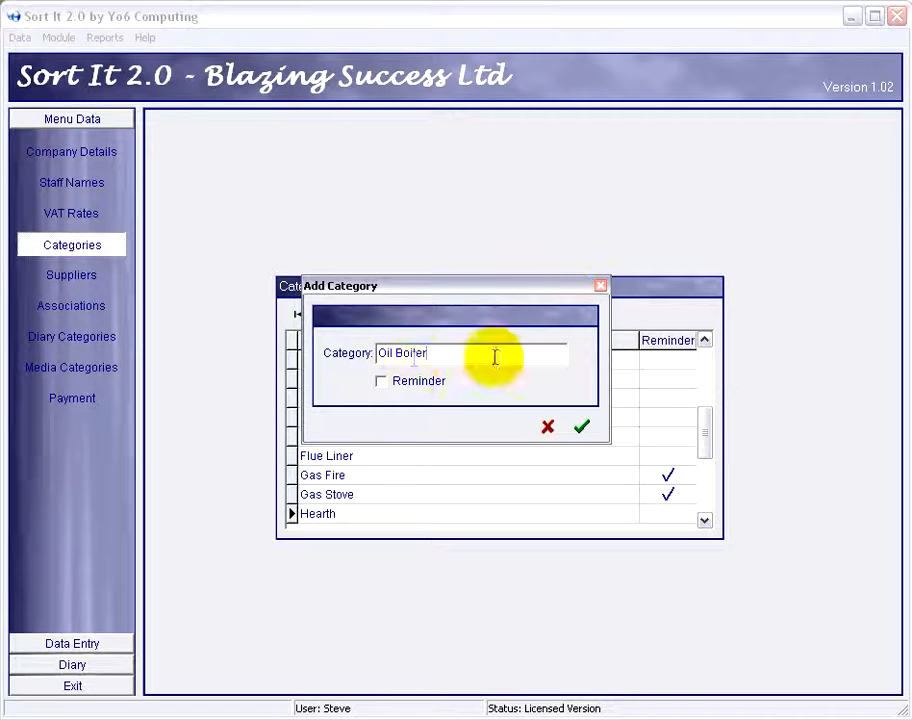
click(384, 384)
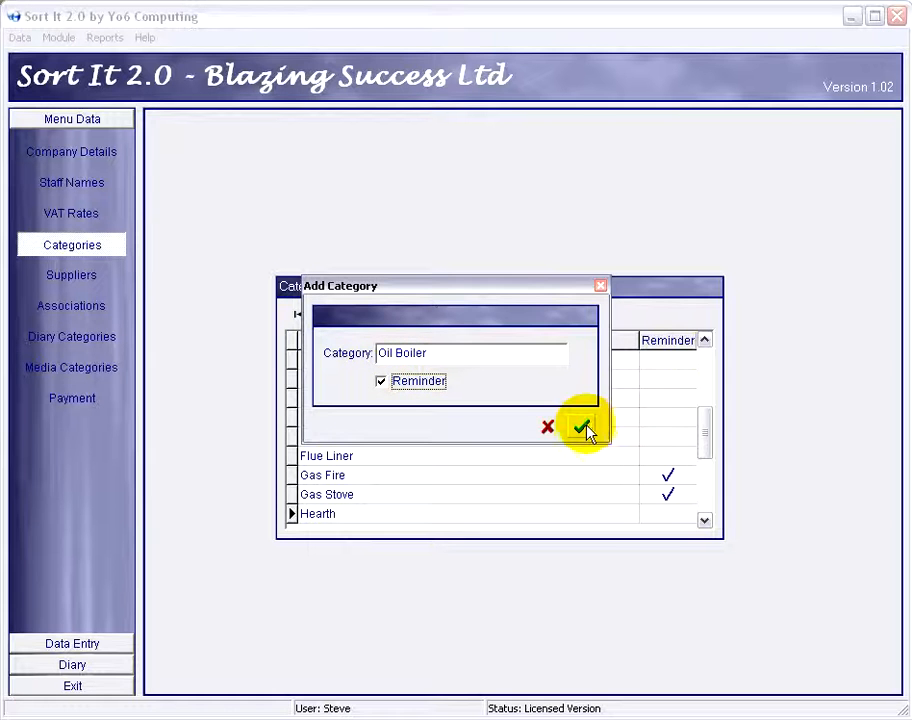
click(584, 430)
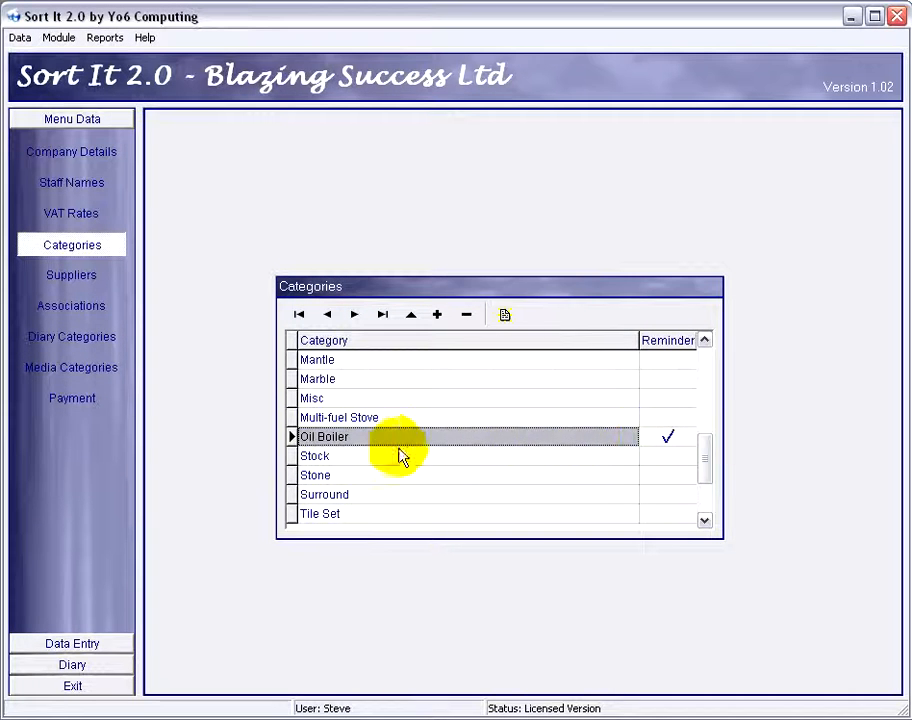
Delete the Oil Boiler category from the Categories list.
click(466, 316)
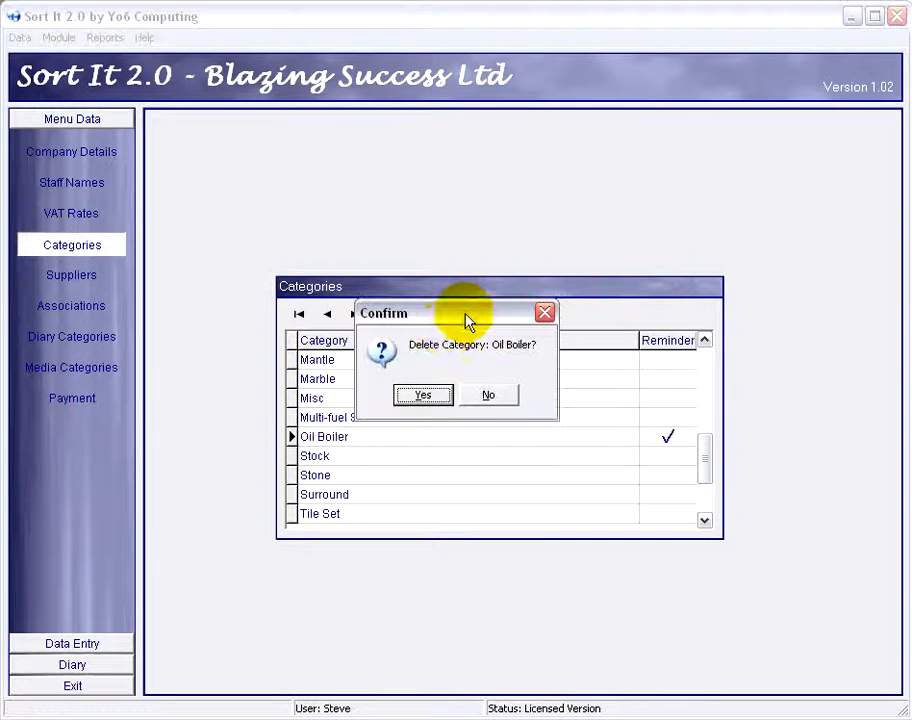
click(432, 396)
click(320, 415)
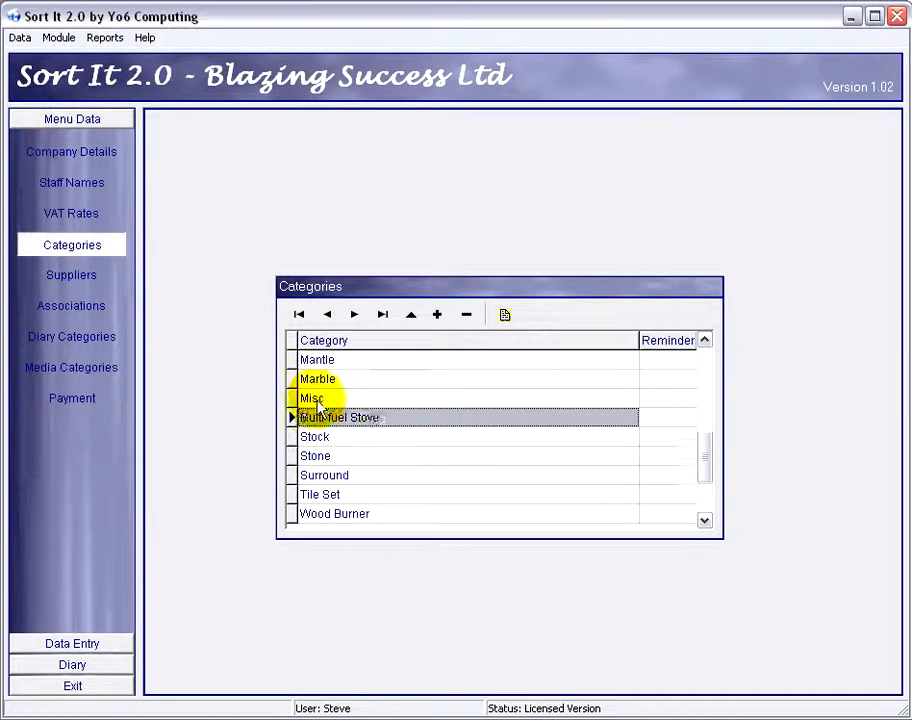
click(322, 361)
click(326, 477)
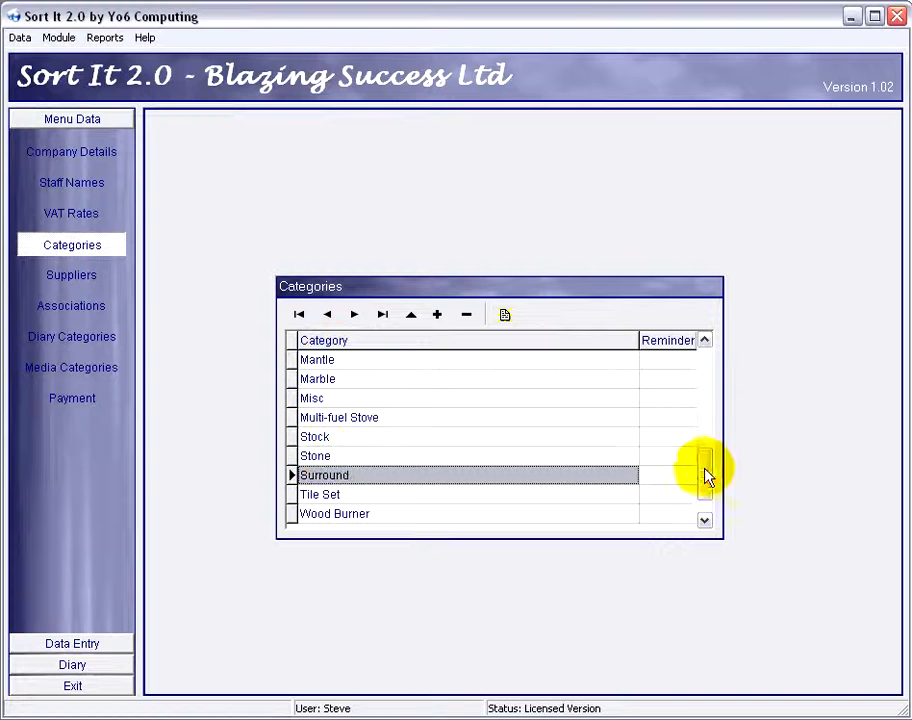
click(706, 507)
drag(706, 507, 706, 360)
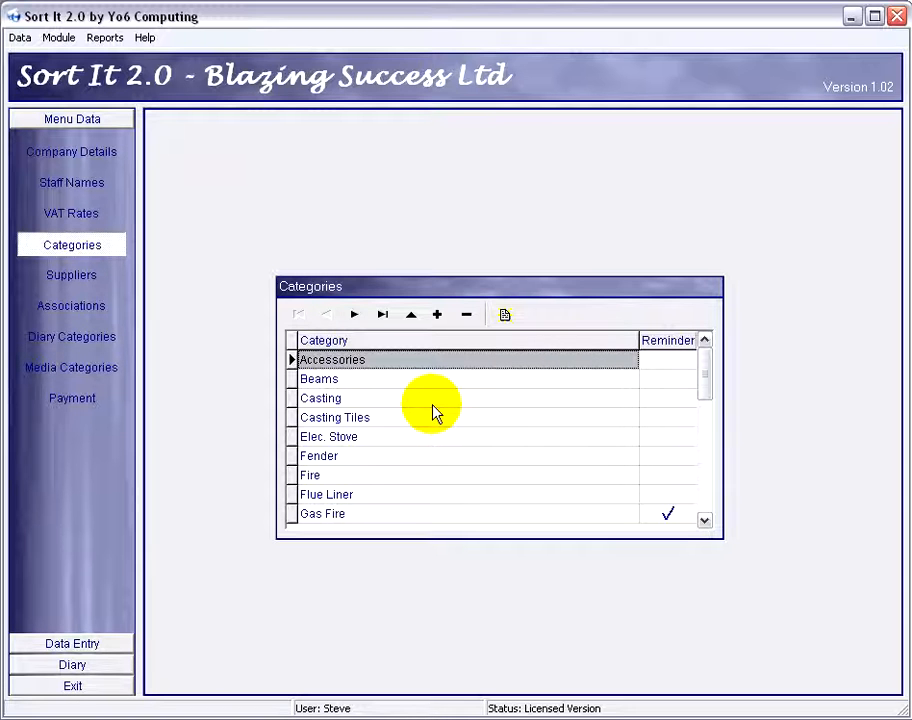
Open Diary Categories and try to delete the Call Back and Cust. Collect categories.
click(85, 345)
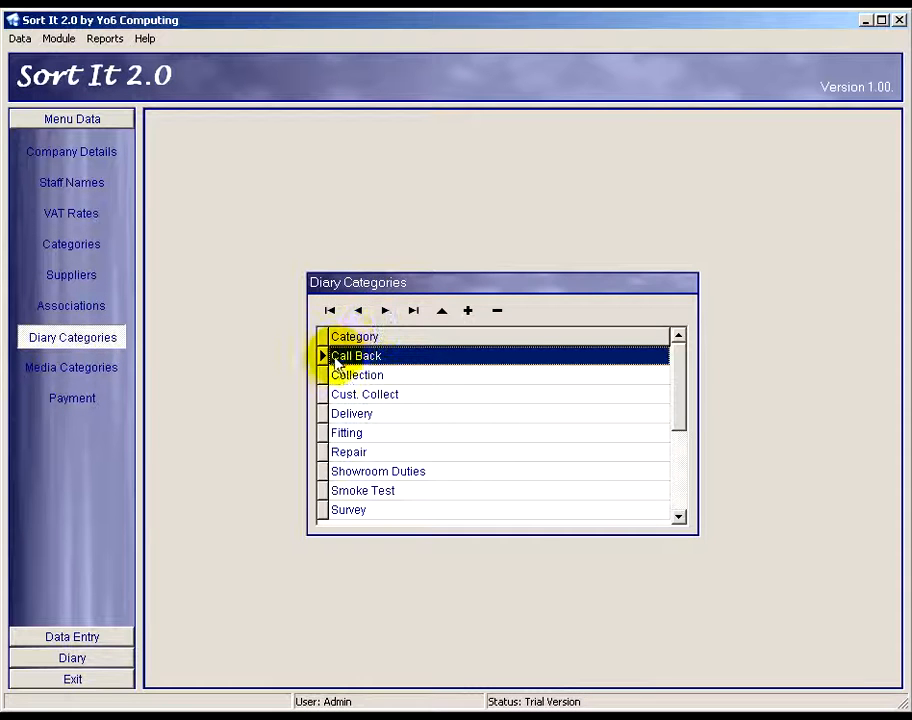
click(368, 360)
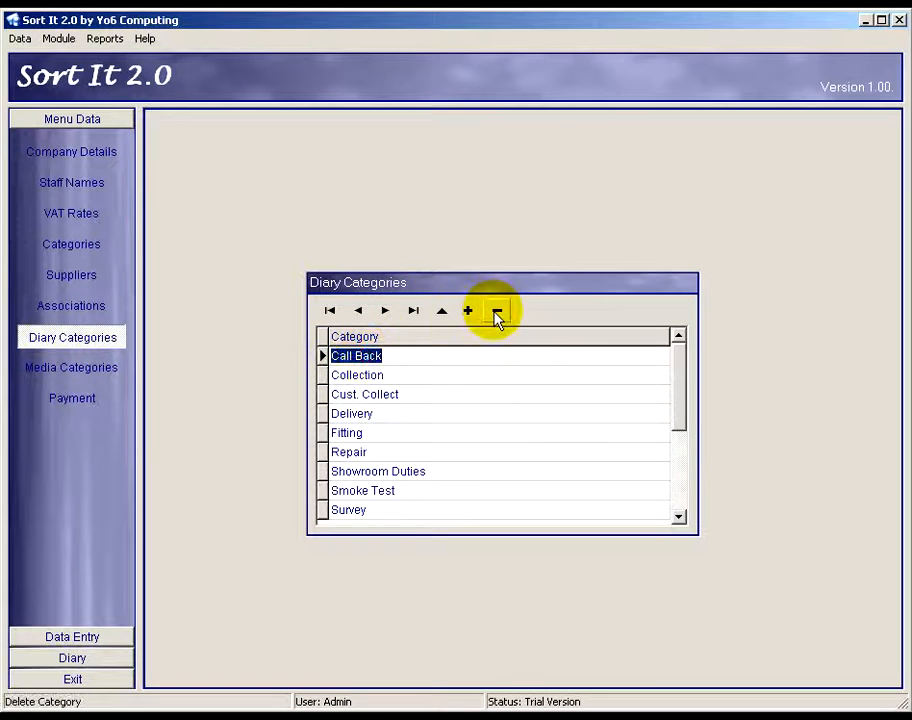
click(497, 312)
click(455, 383)
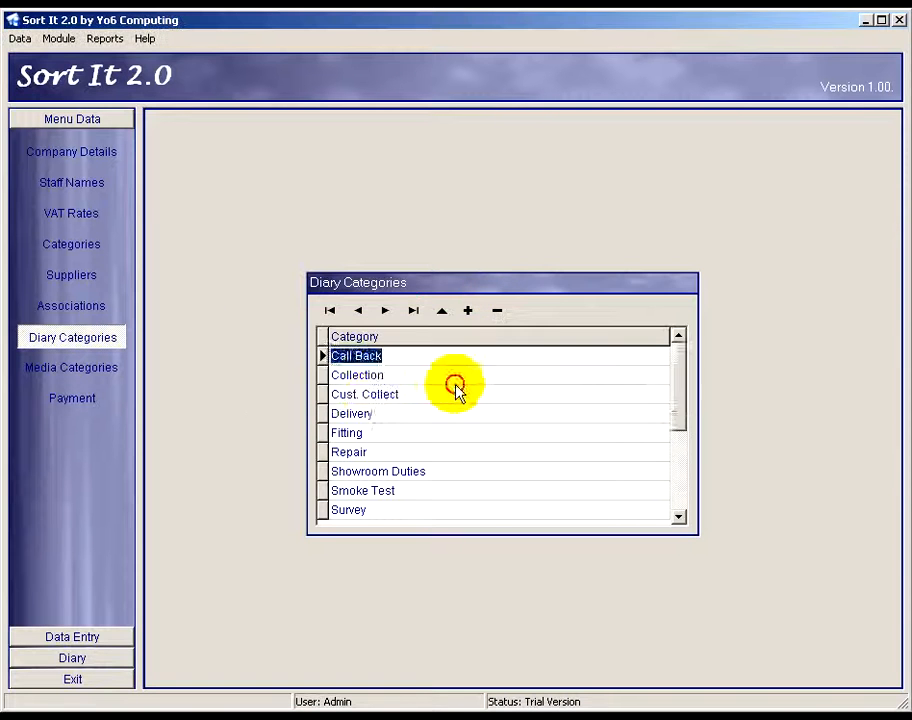
click(424, 394)
click(497, 311)
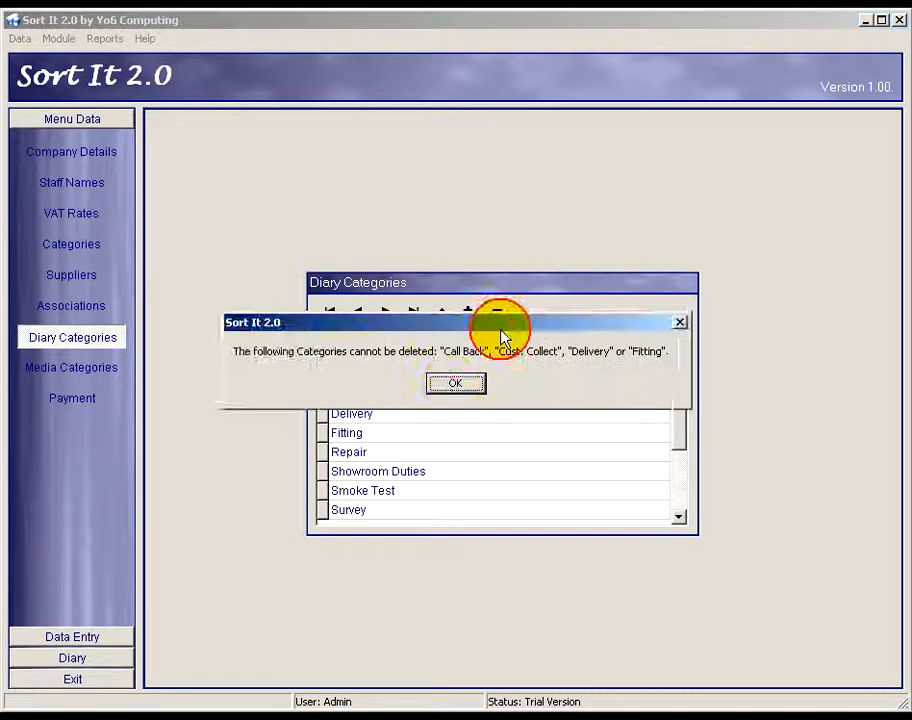
click(455, 384)
Try to delete the Delivery and Fitting diary categories, and try to edit Fitting.
click(399, 415)
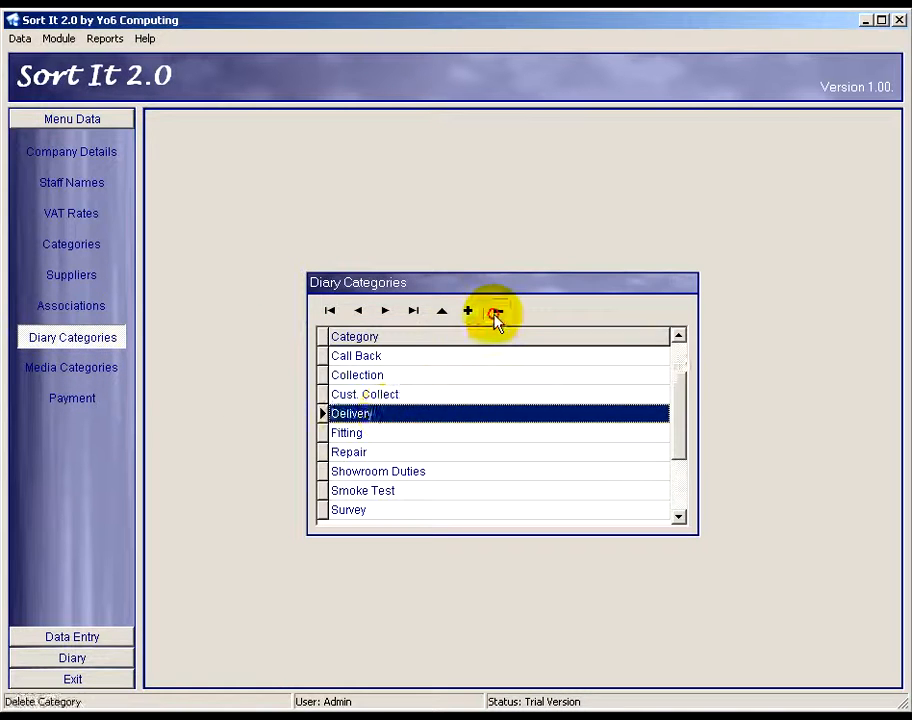
click(497, 311)
click(455, 383)
click(360, 433)
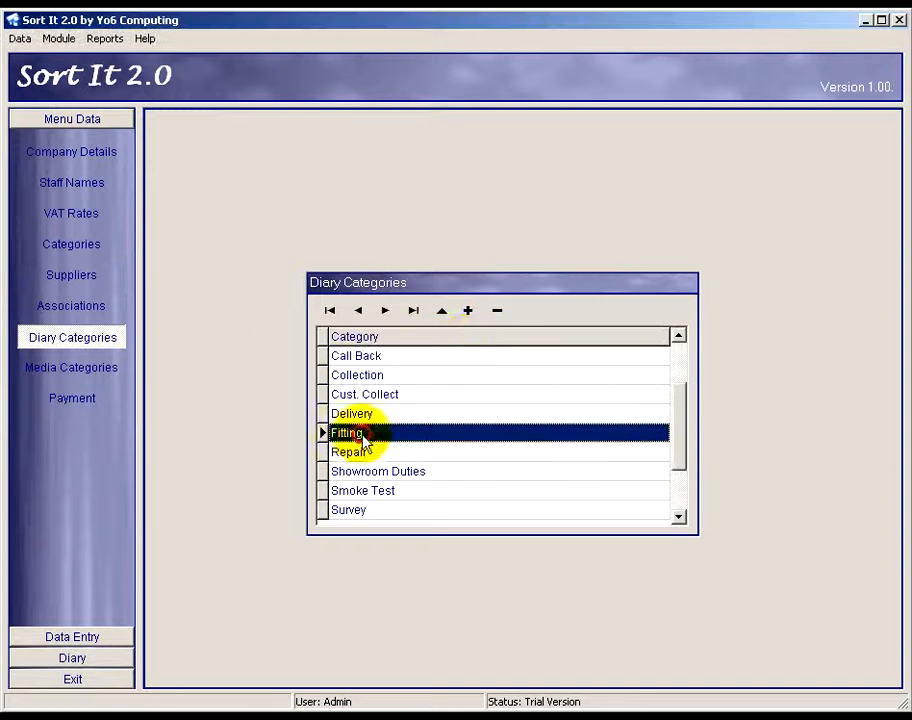
click(497, 312)
click(468, 385)
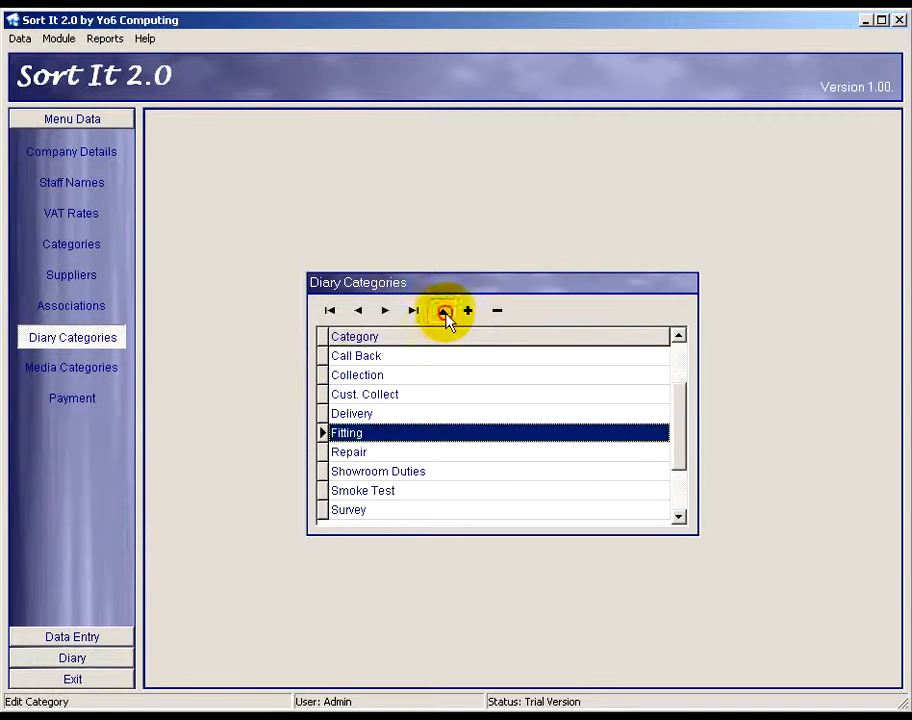
click(443, 311)
click(455, 383)
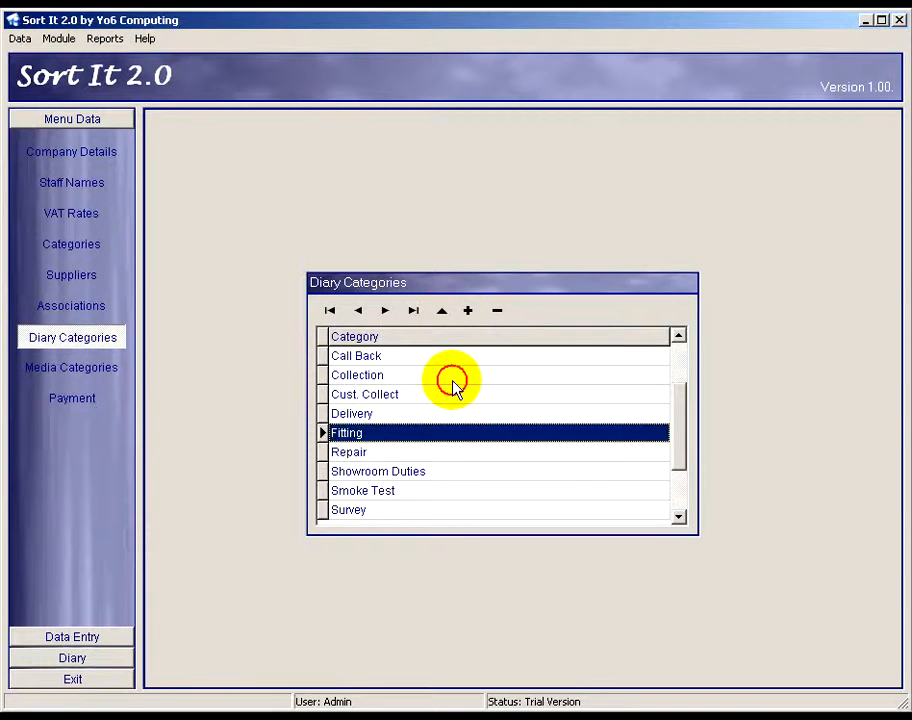
Rename the Collection diary category as Collectioning and save it.
click(390, 377)
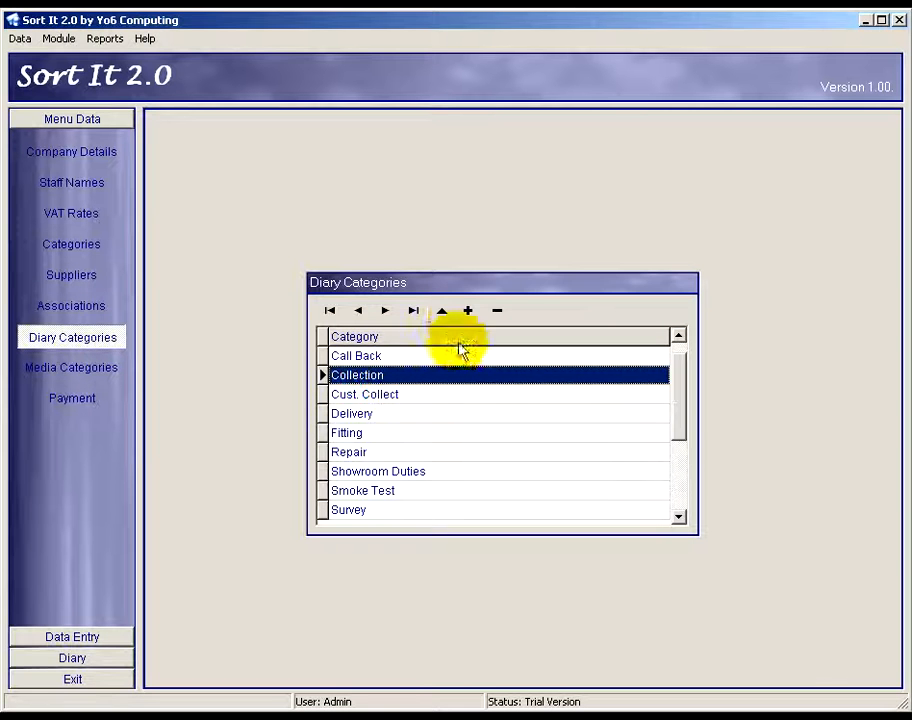
click(442, 312)
click(454, 360)
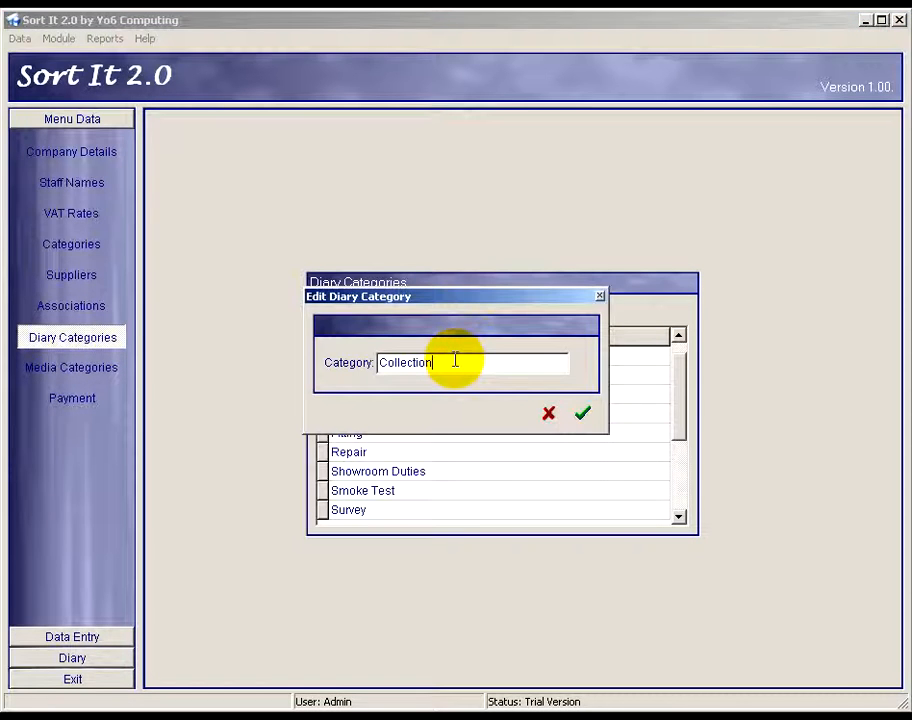
text(ing)
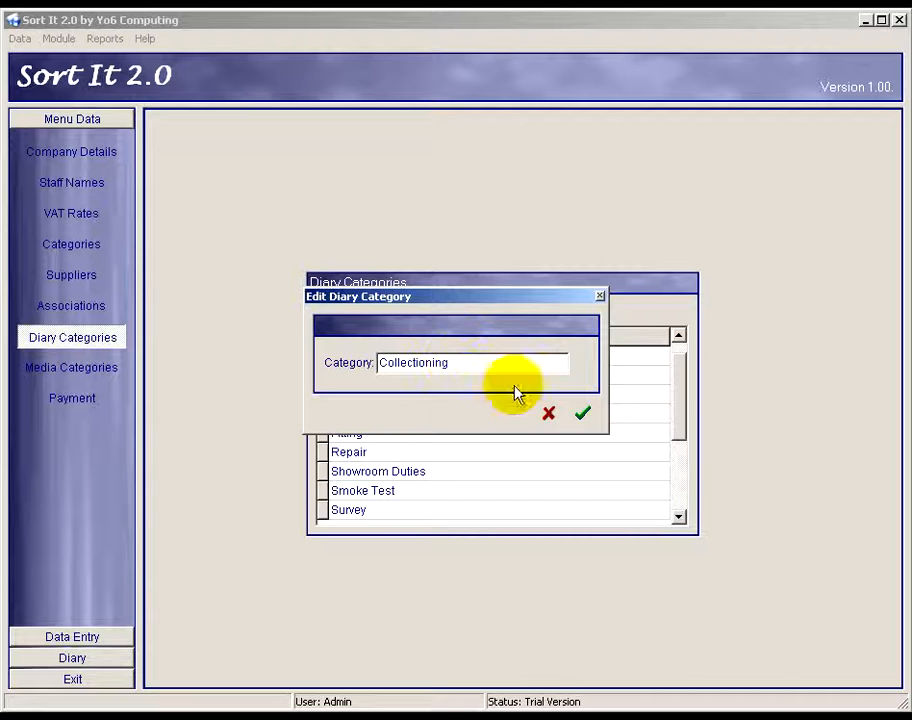
click(582, 412)
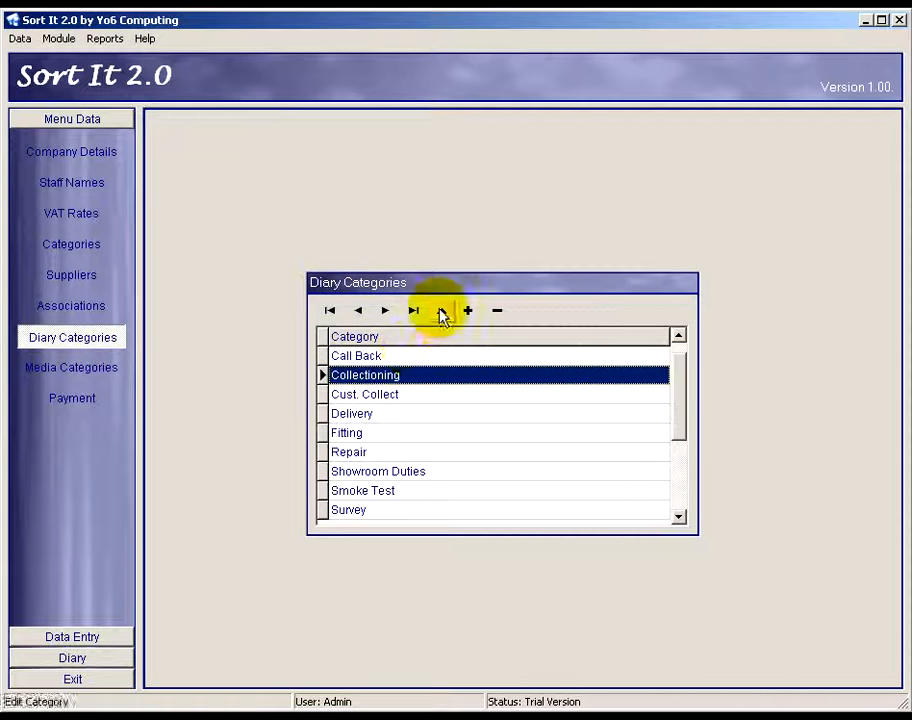
Restore the Collectioning diary category's name to Collection and save it.
click(442, 310)
click(474, 360)
key(BackSpace)
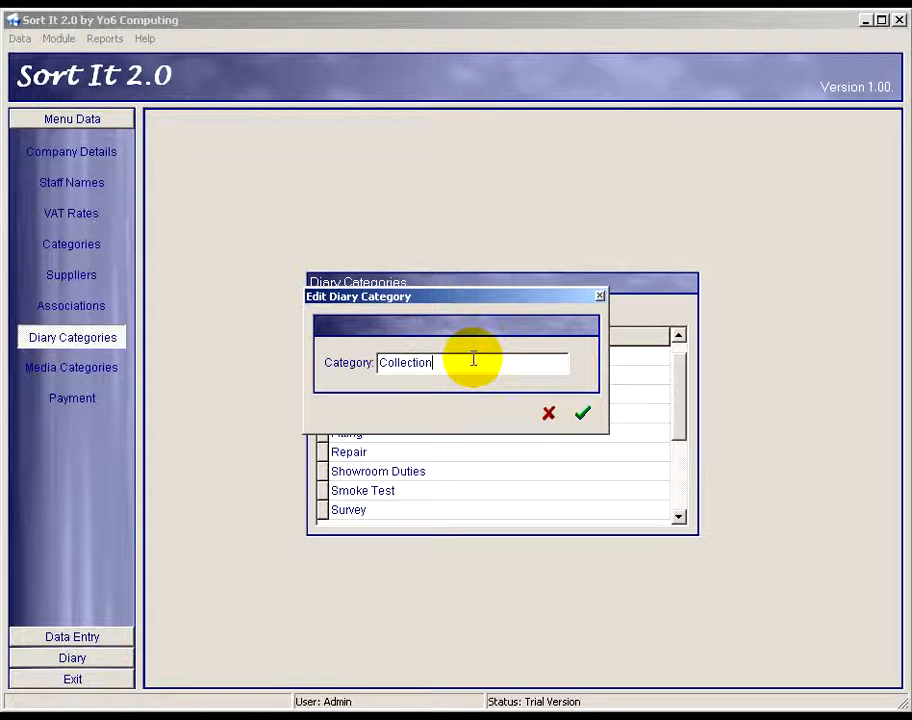
click(584, 414)
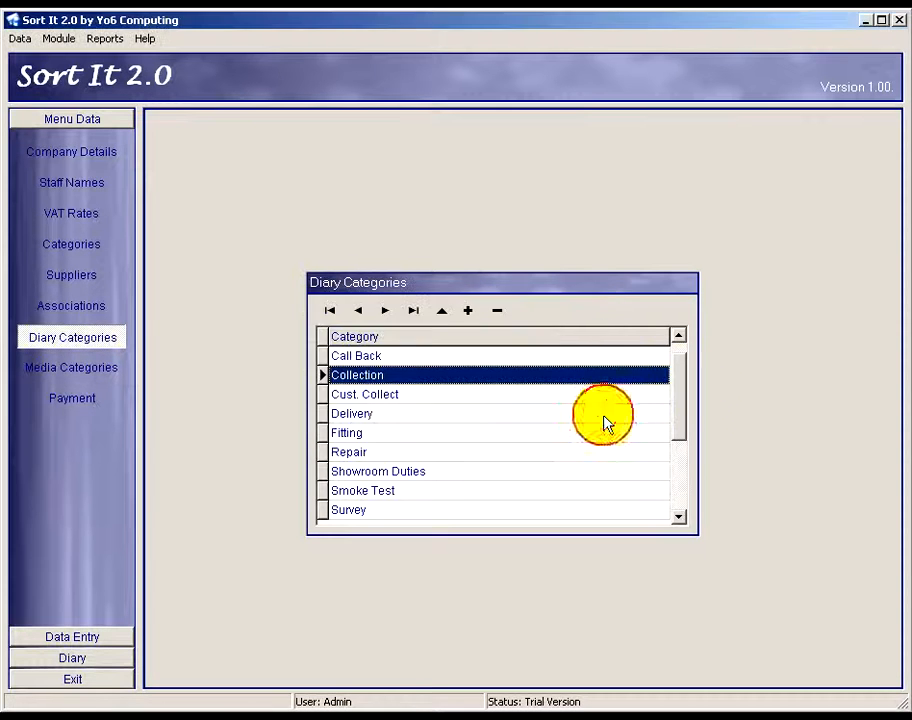
Add a diary category named Pick up, and open the Media Categories list.
click(467, 311)
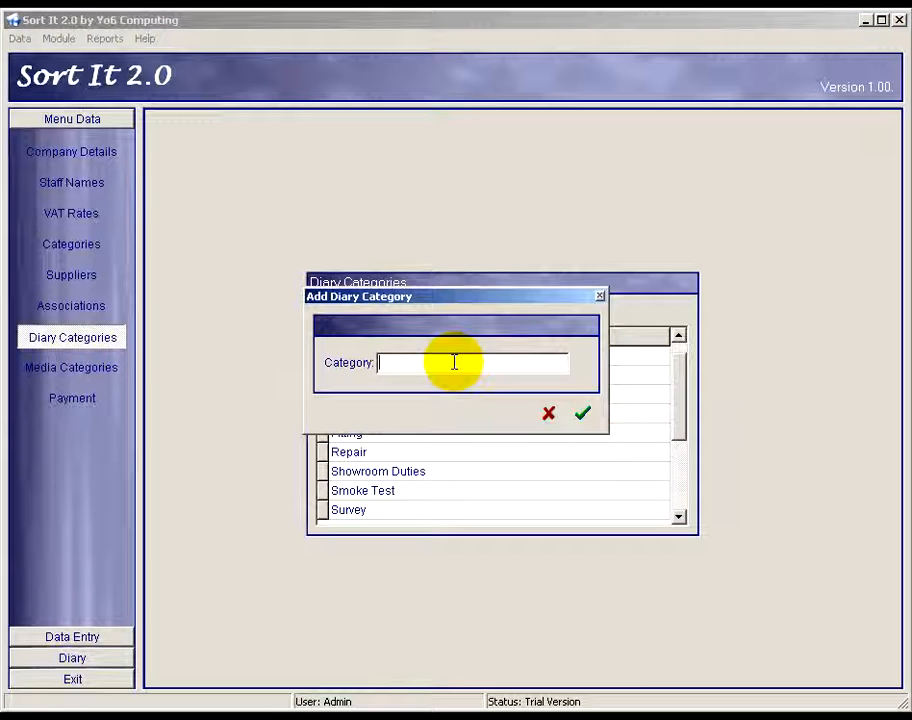
text(Pick up)
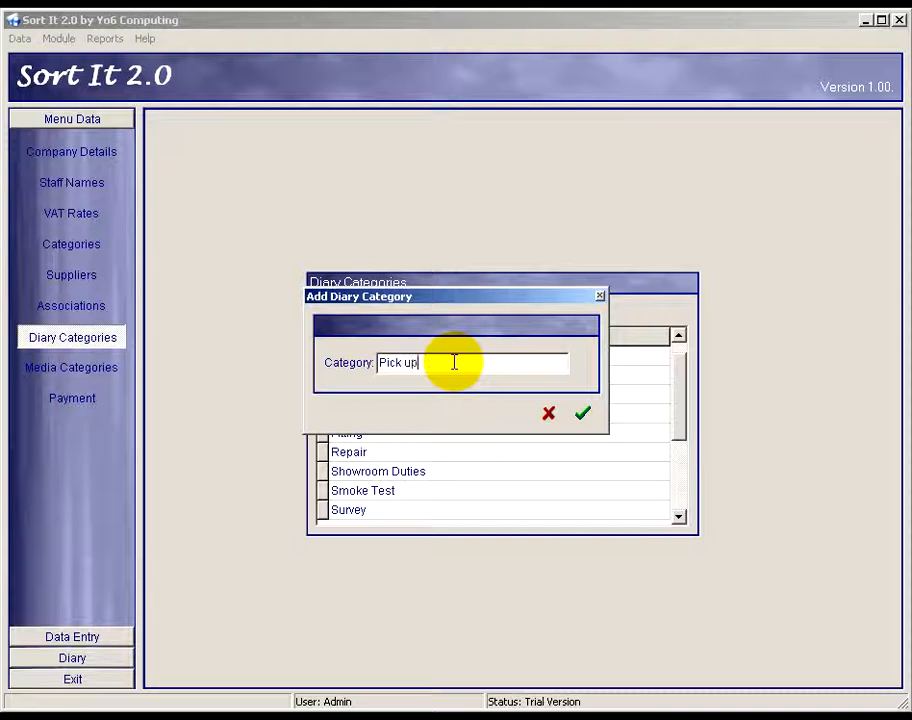
click(584, 414)
drag(678, 398, 678, 359)
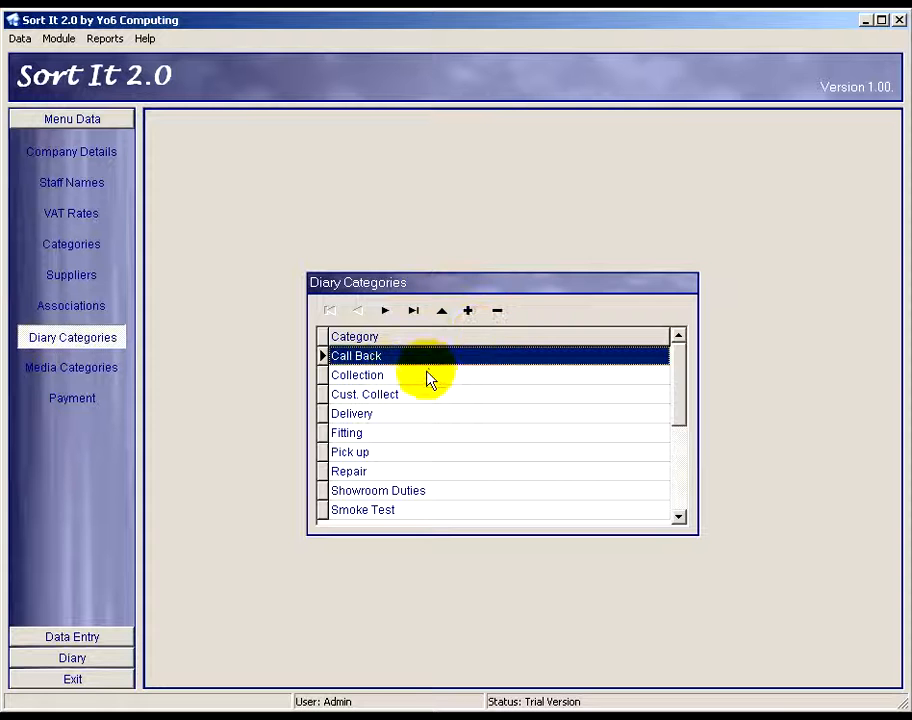
click(82, 372)
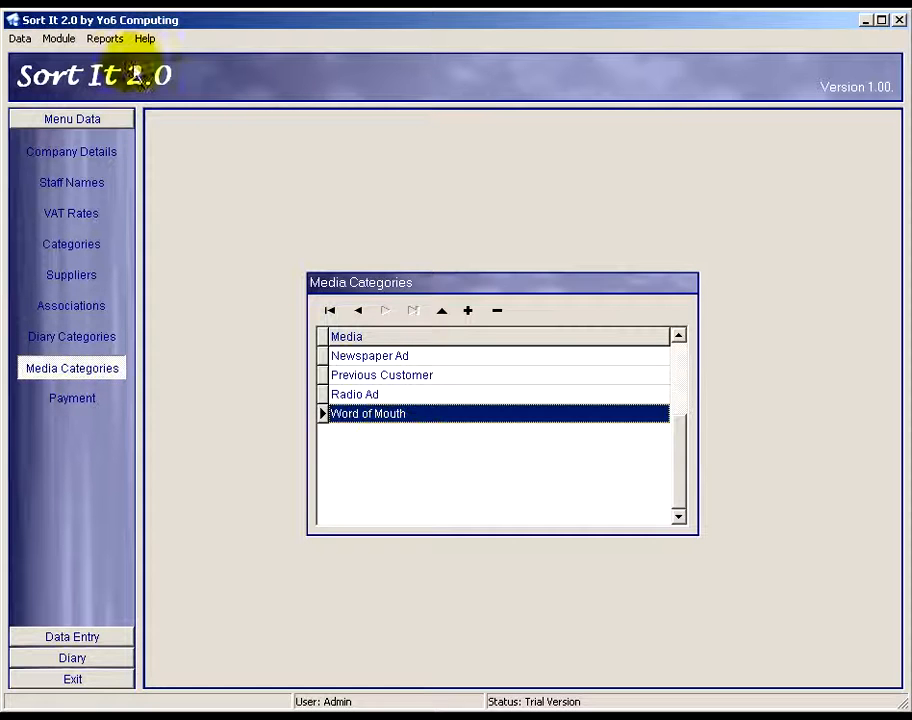
click(108, 40)
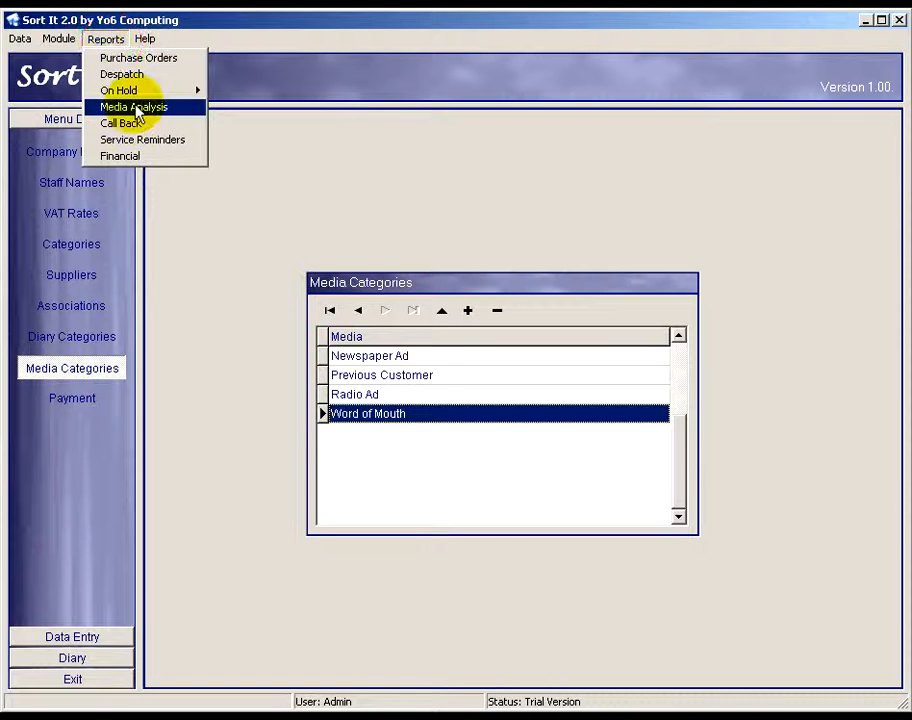
click(205, 21)
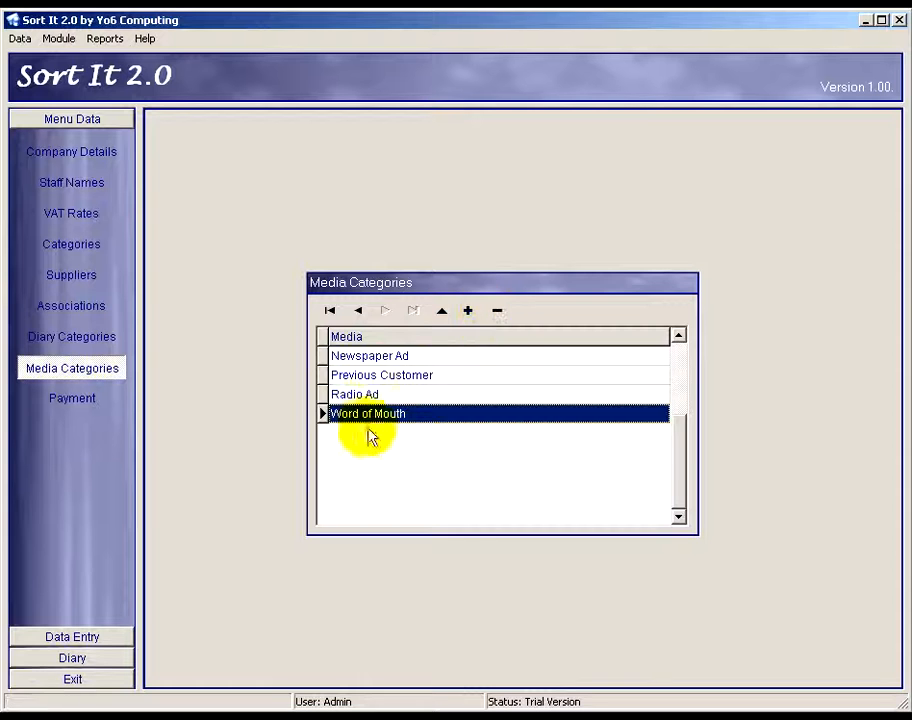
drag(676, 453, 670, 478)
Open the payment settings and look through the listed payment methods and payment types.
click(71, 399)
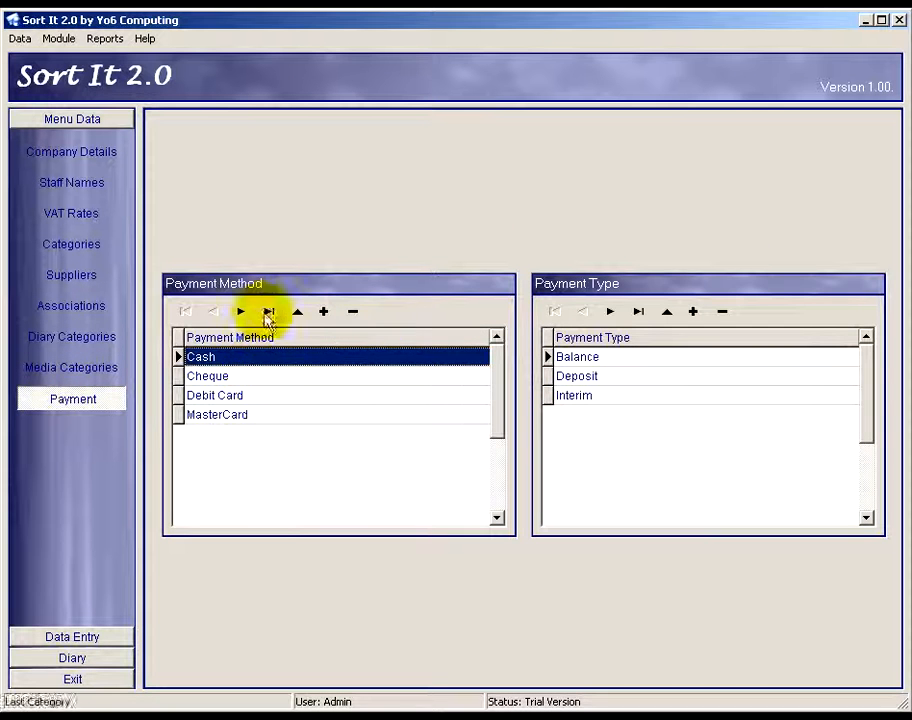
click(248, 378)
click(256, 399)
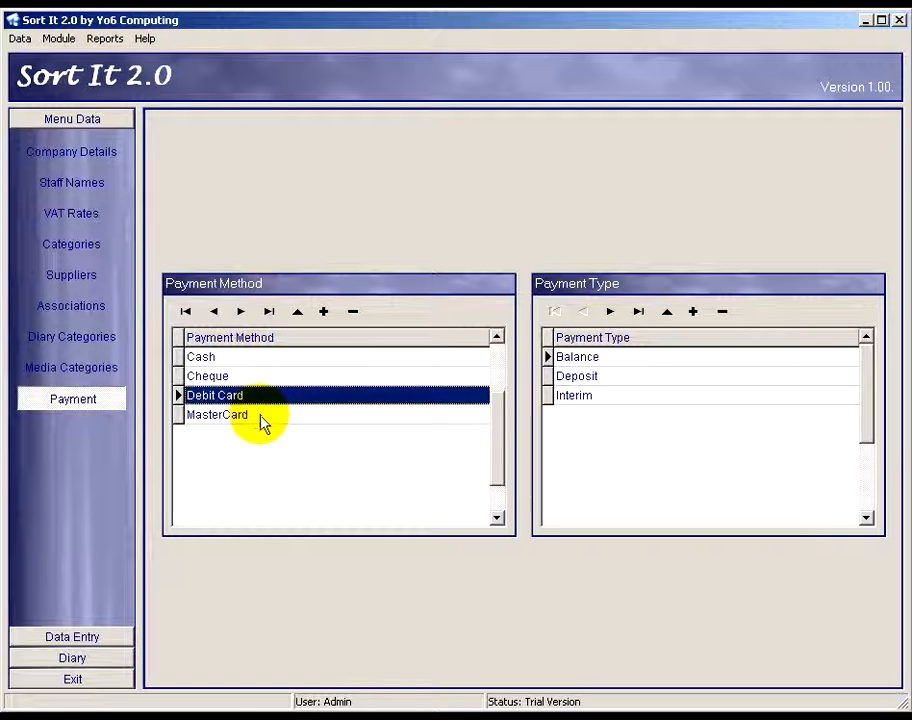
click(261, 420)
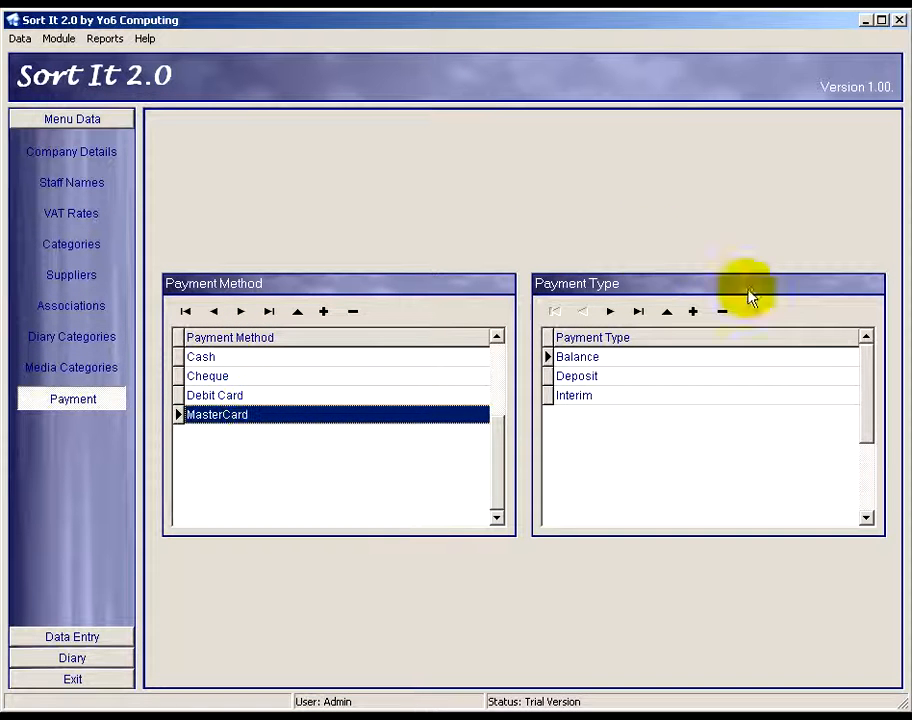
click(579, 358)
click(583, 378)
click(580, 397)
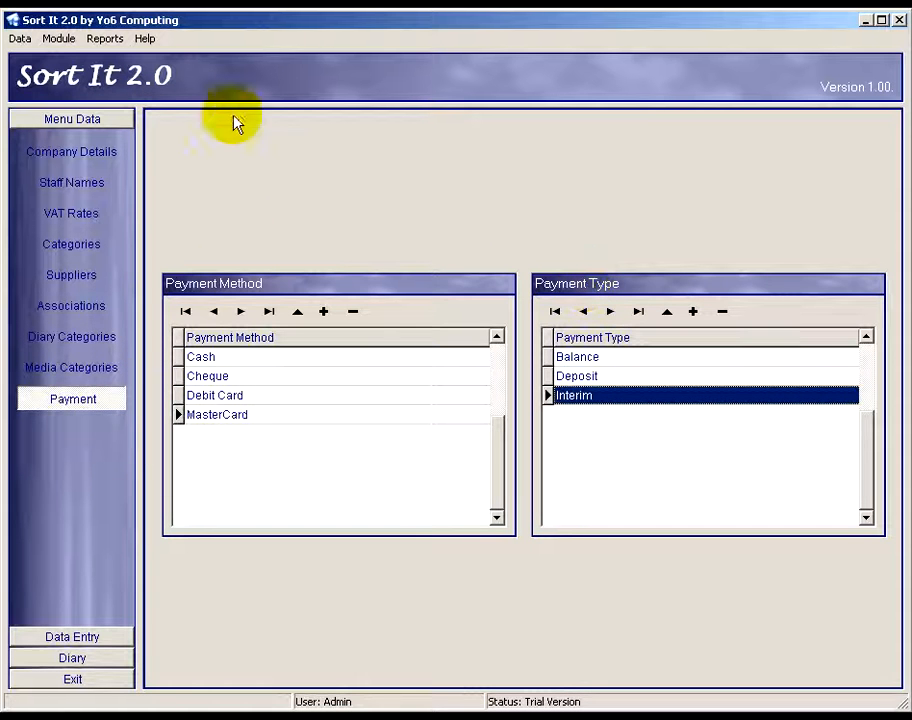
Add a supplier named Gas Fire Supplies, enter its fax number, and save the record.
click(75, 279)
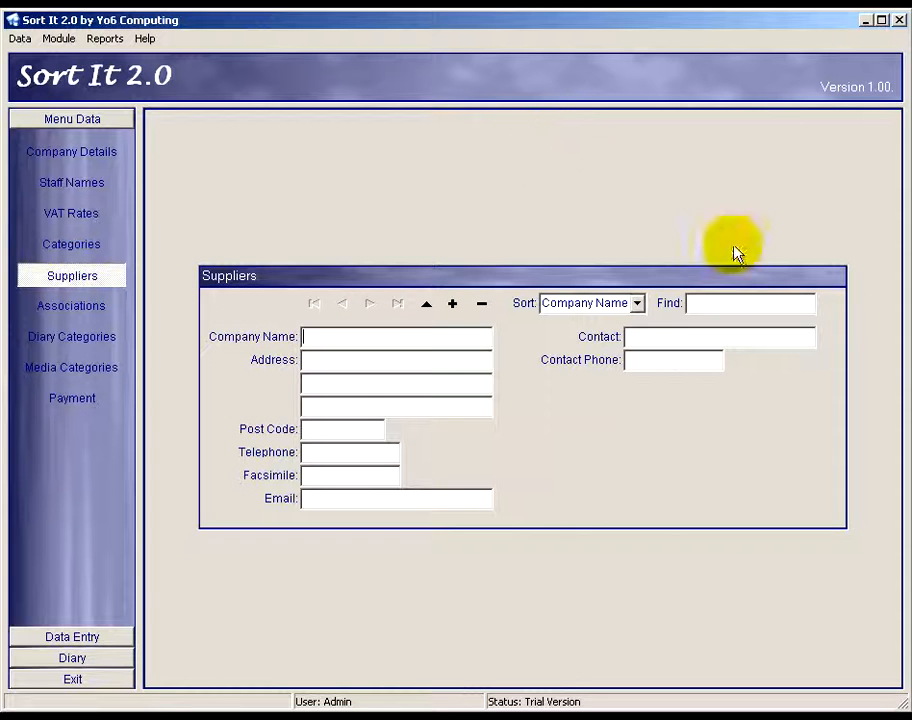
click(453, 305)
click(322, 280)
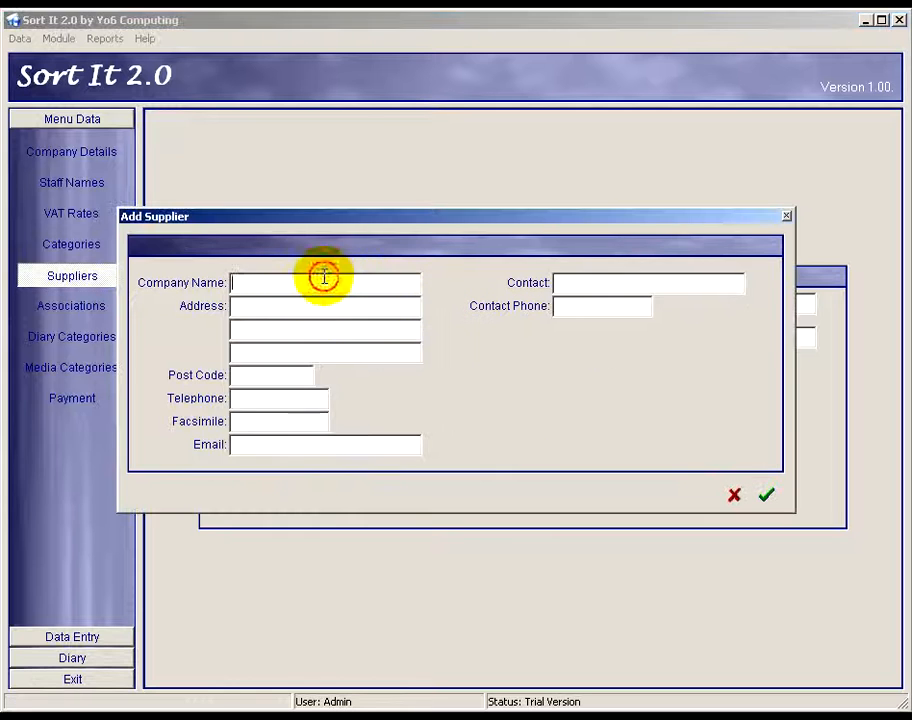
text(Gas Fire Su)
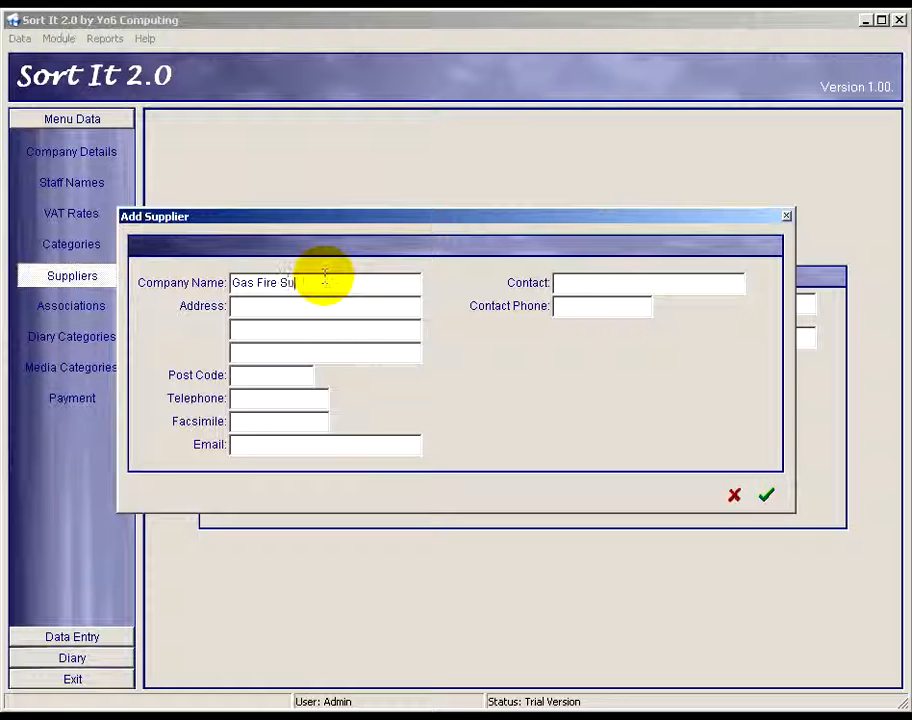
text(pplies)
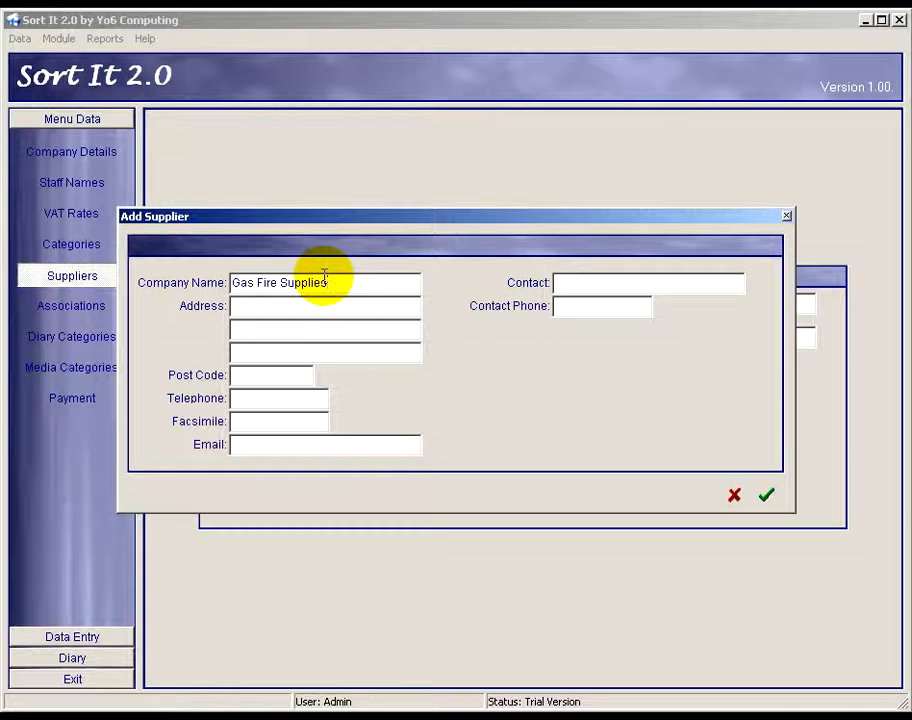
click(279, 421)
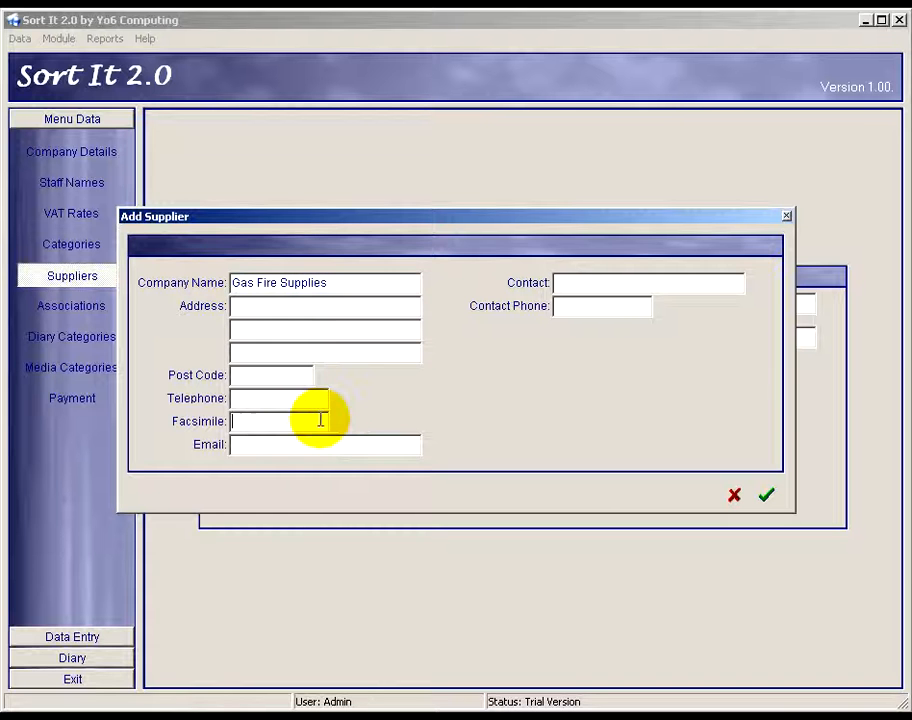
text(0123)
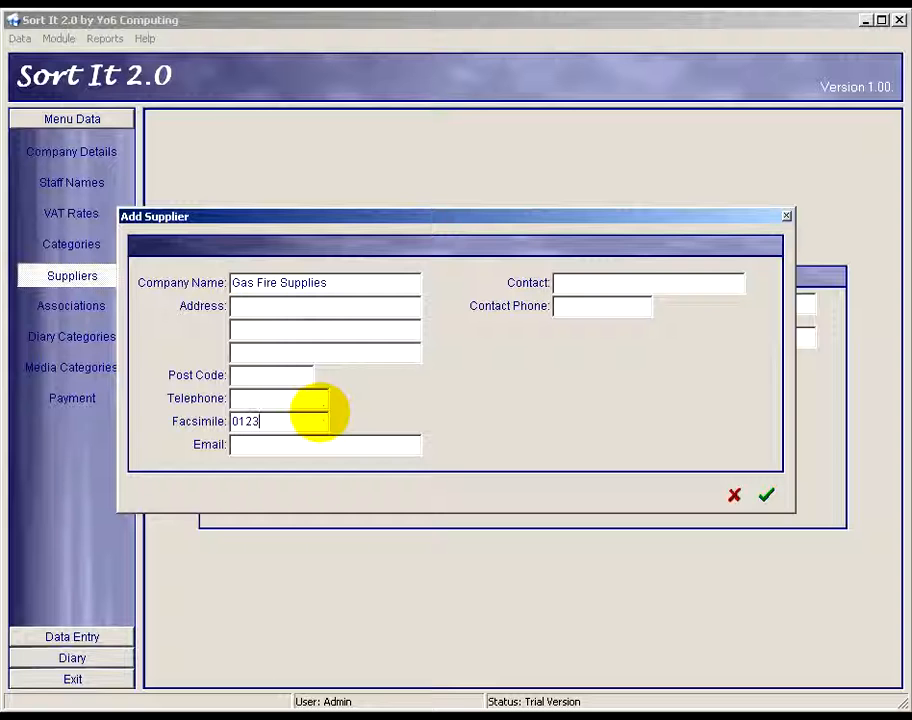
text(4 567822)
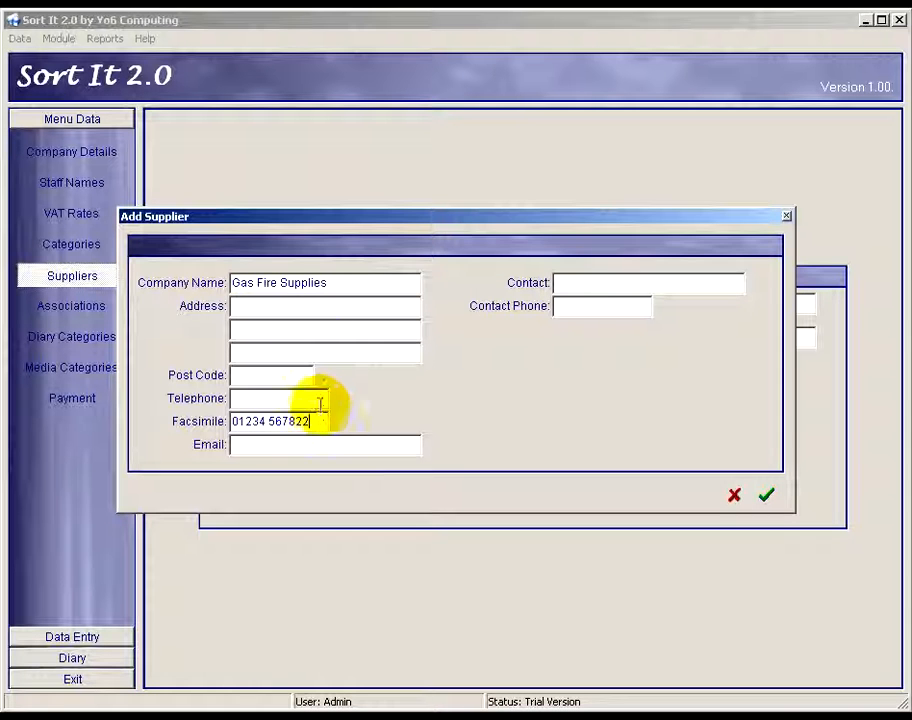
click(304, 301)
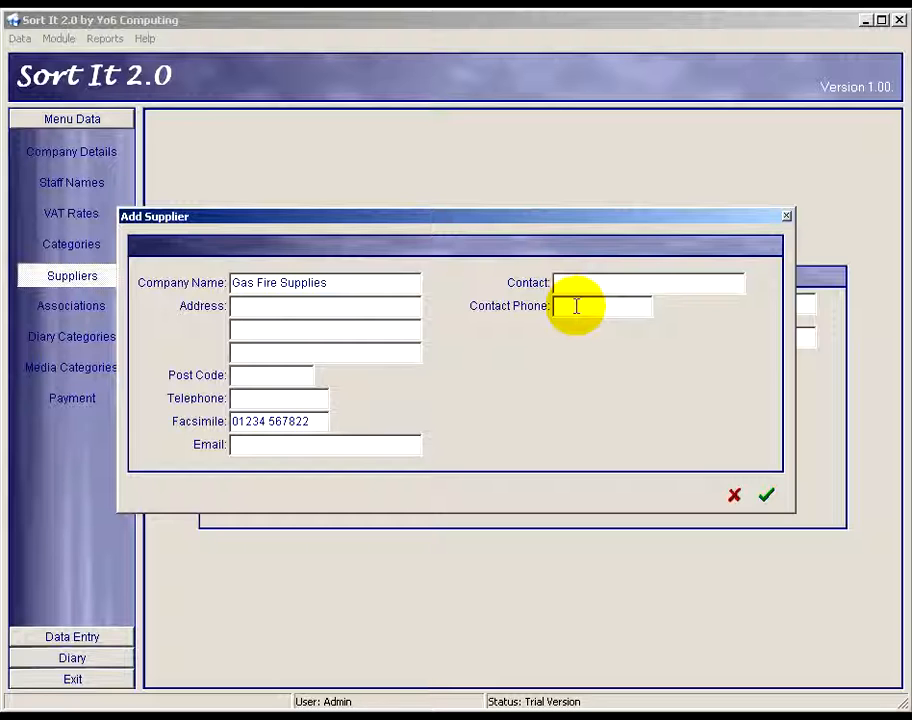
click(771, 493)
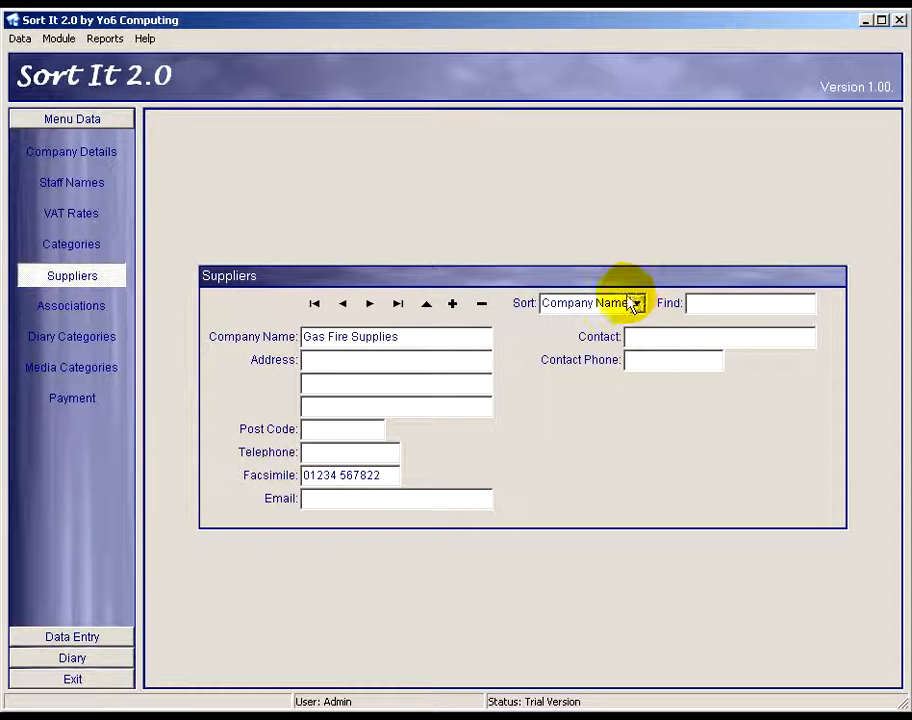
Add a supplier named Marble Unlimited, enter its fax number, and save the record.
click(453, 305)
text(M)
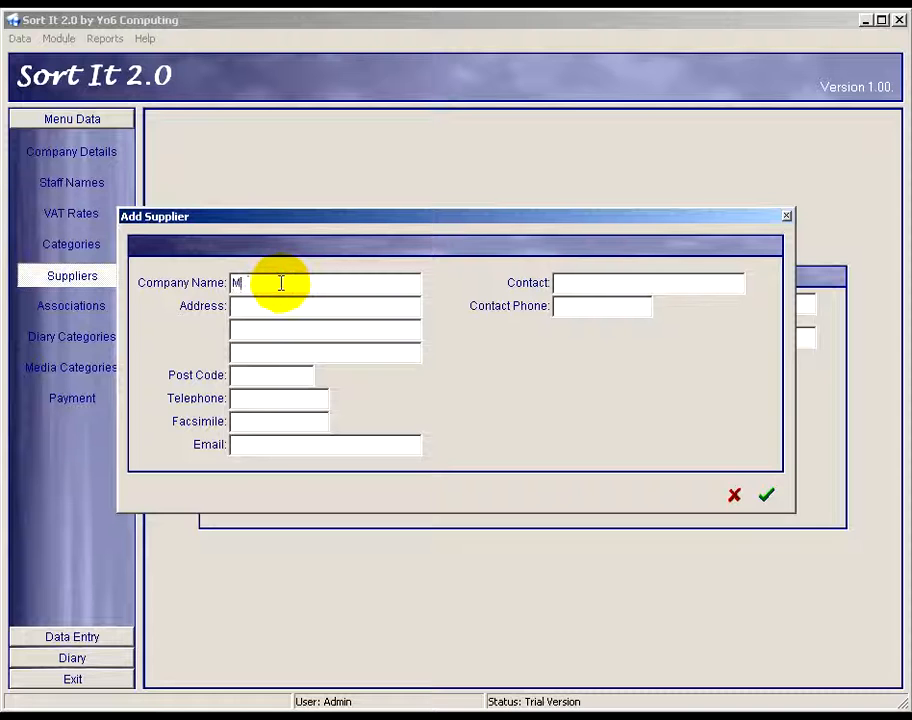
text(ar)
key(BackSpace)
key(BackSpace)
key(BackSpace)
text(Marble Unlimited)
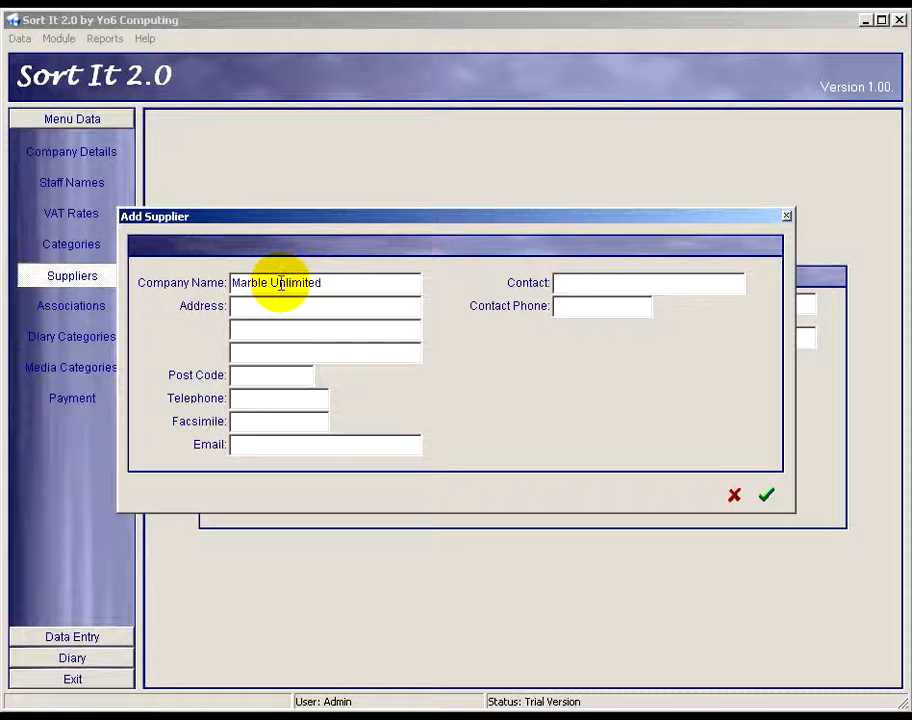
click(253, 424)
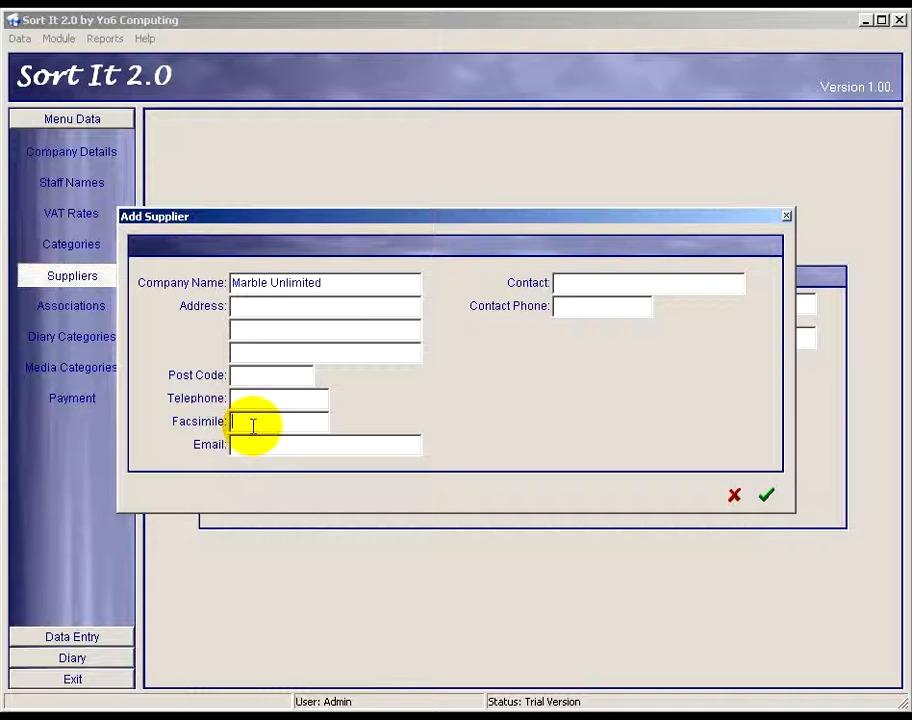
text(01234 78)
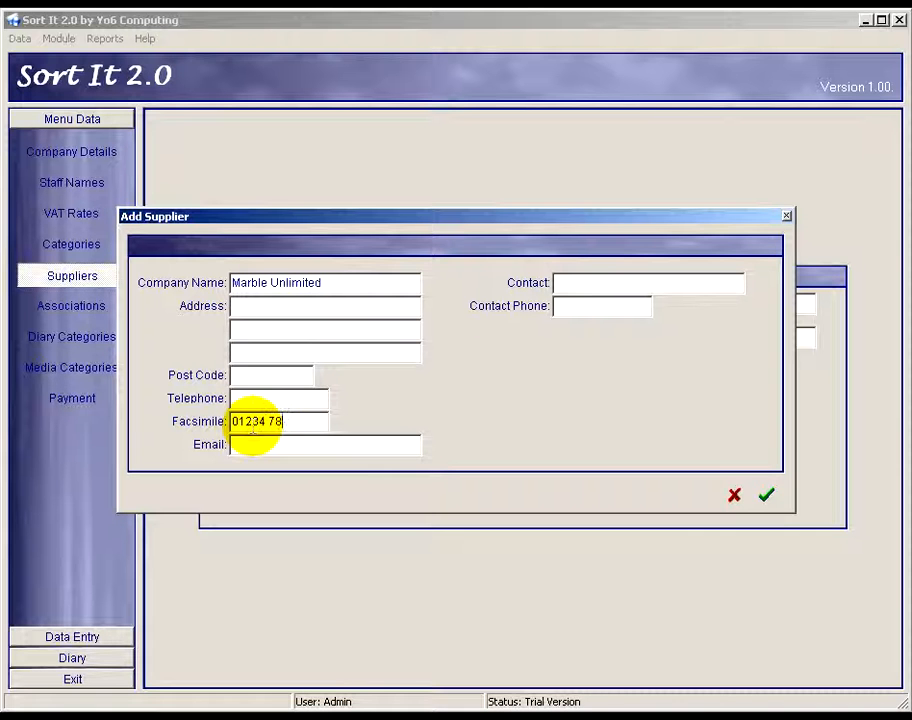
text(9654)
click(766, 494)
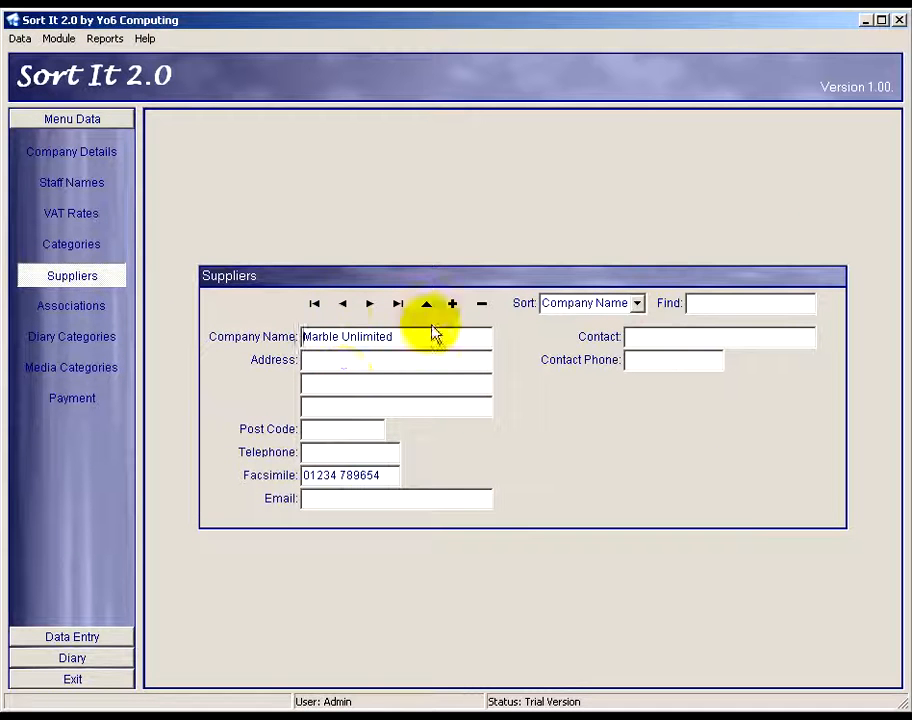
Sort the supplier records by Company Name and search them for m.
click(343, 305)
click(369, 305)
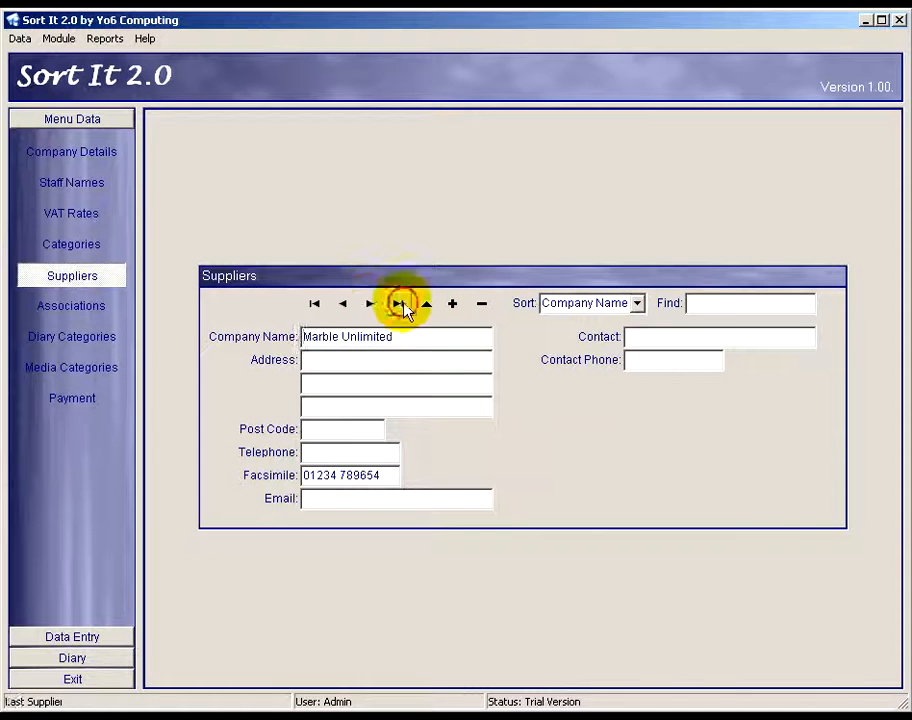
click(637, 304)
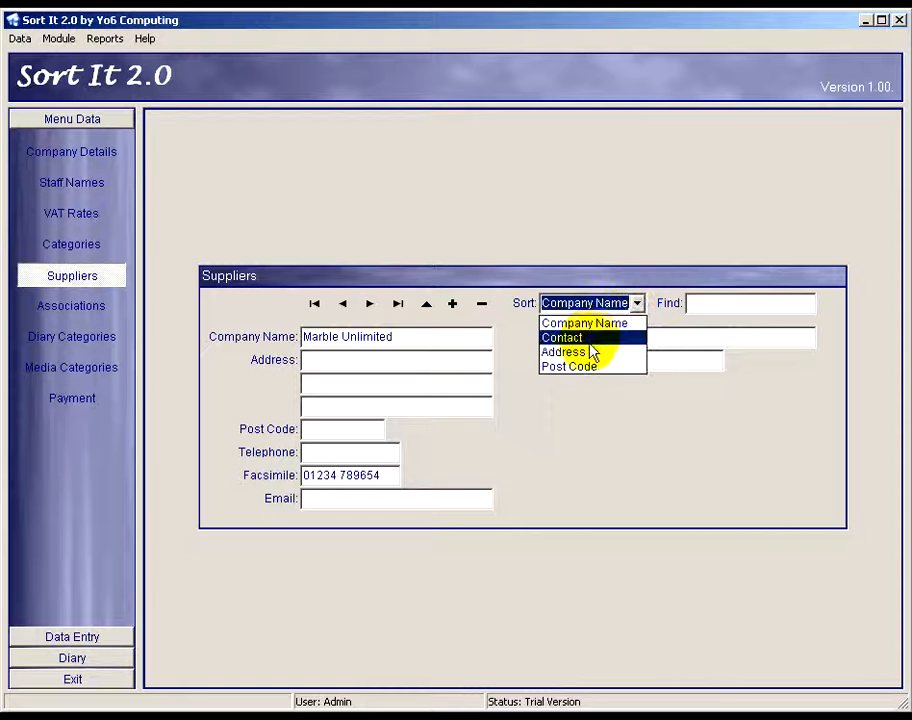
click(595, 324)
click(720, 305)
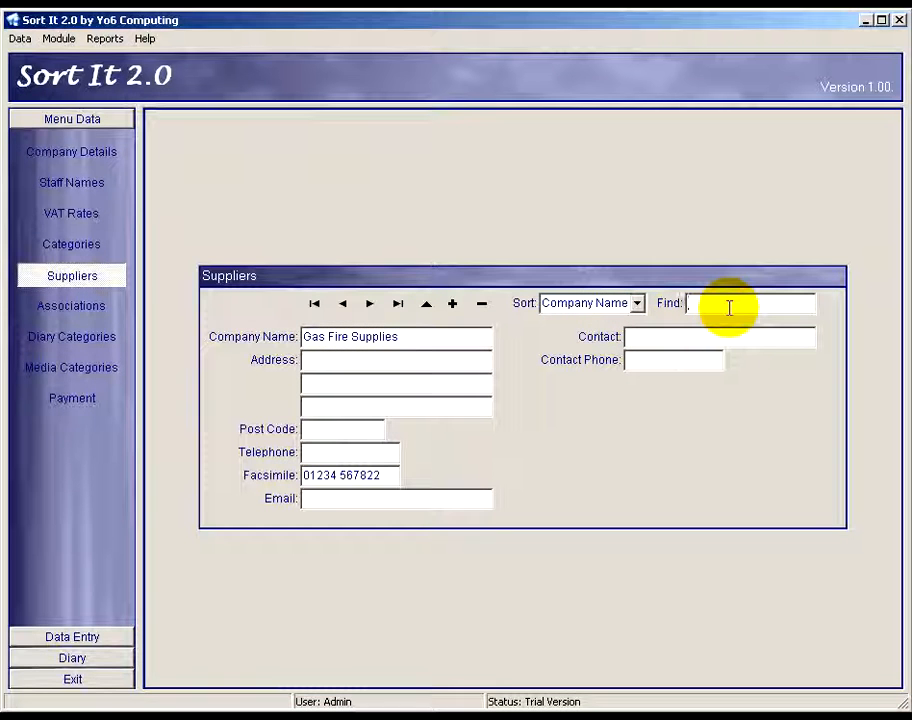
text(m)
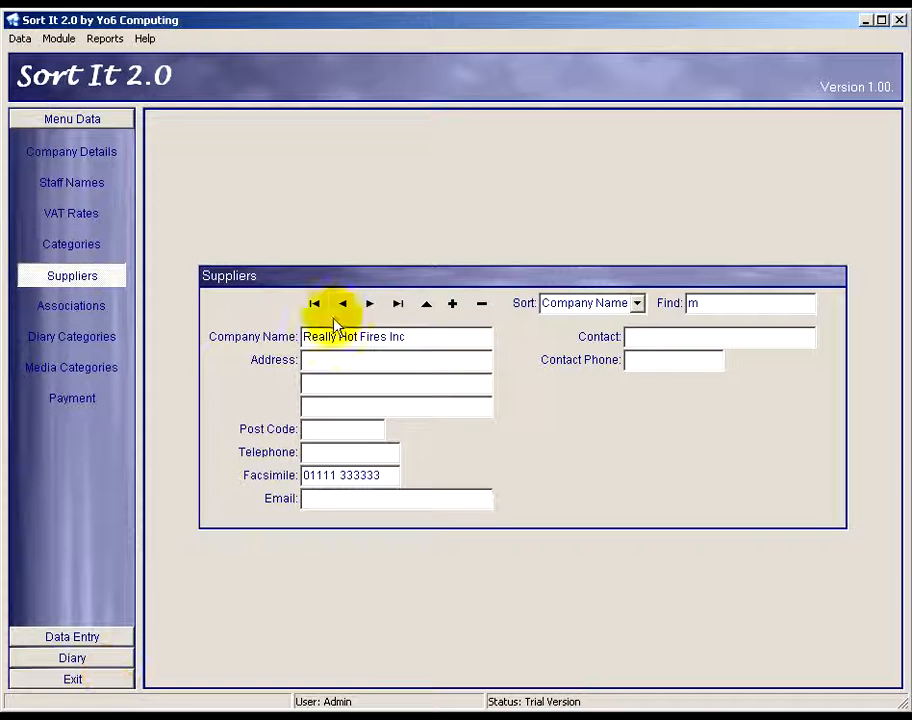
Step back and forth through the supplier records to review each one, finishing at the first record.
click(343, 305)
click(343, 305)
click(367, 307)
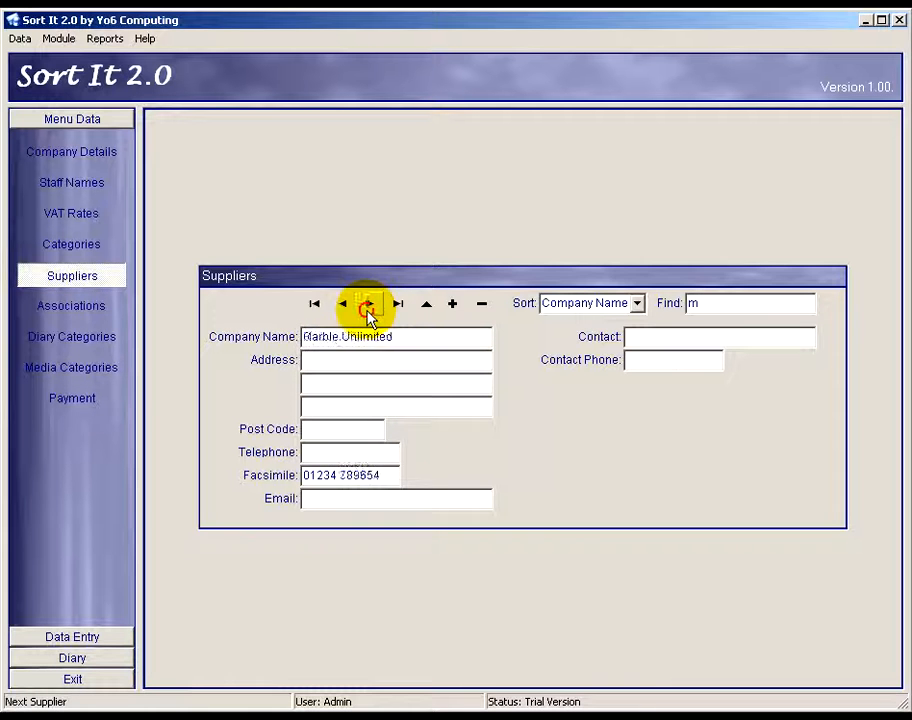
click(368, 306)
click(343, 306)
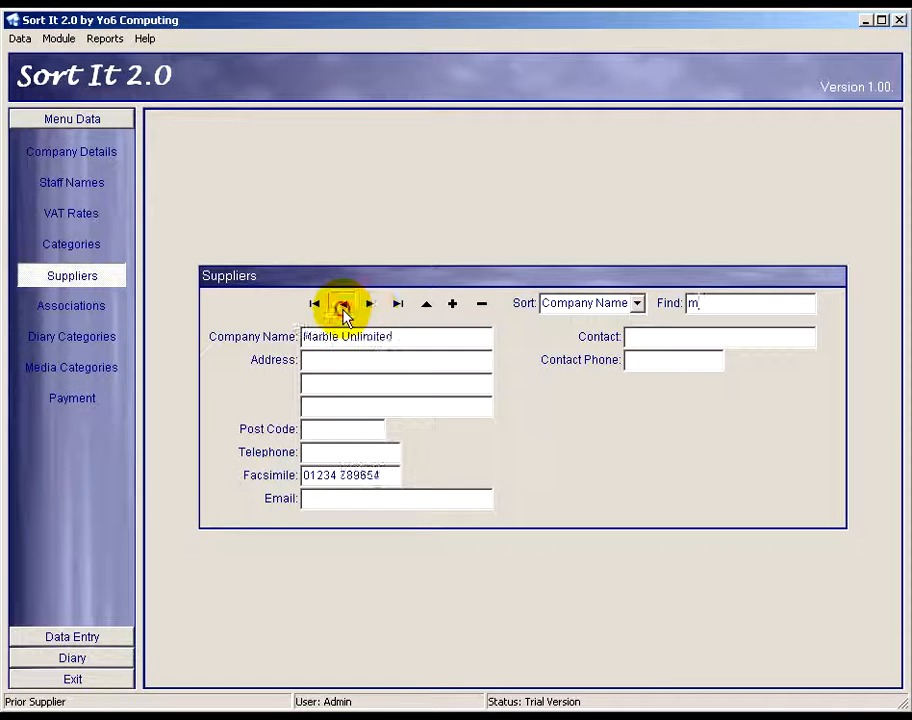
click(343, 306)
click(368, 306)
click(368, 306)
click(368, 306)
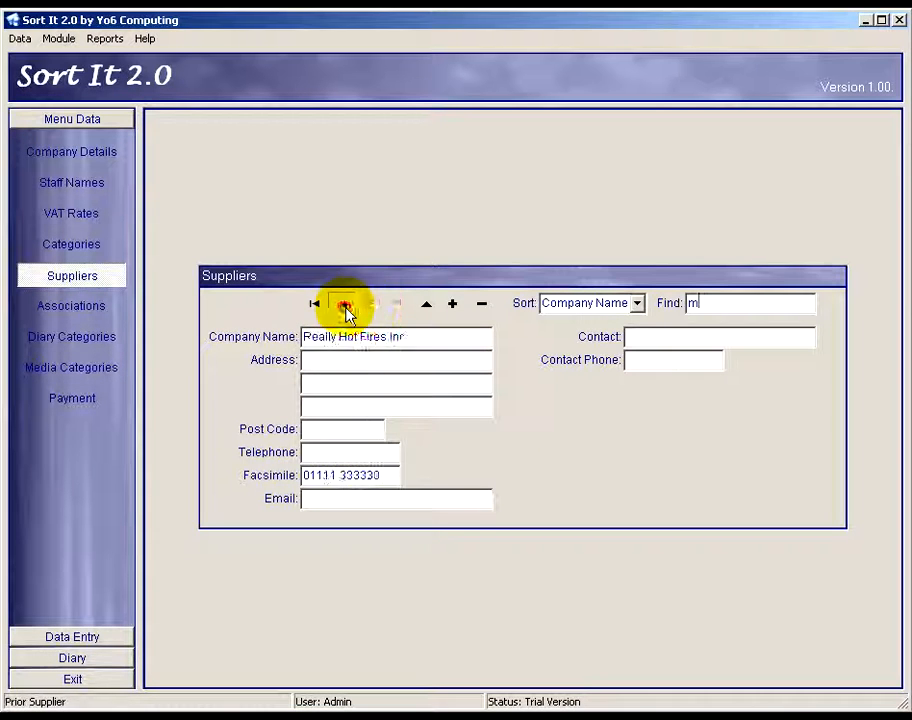
click(343, 306)
click(343, 306)
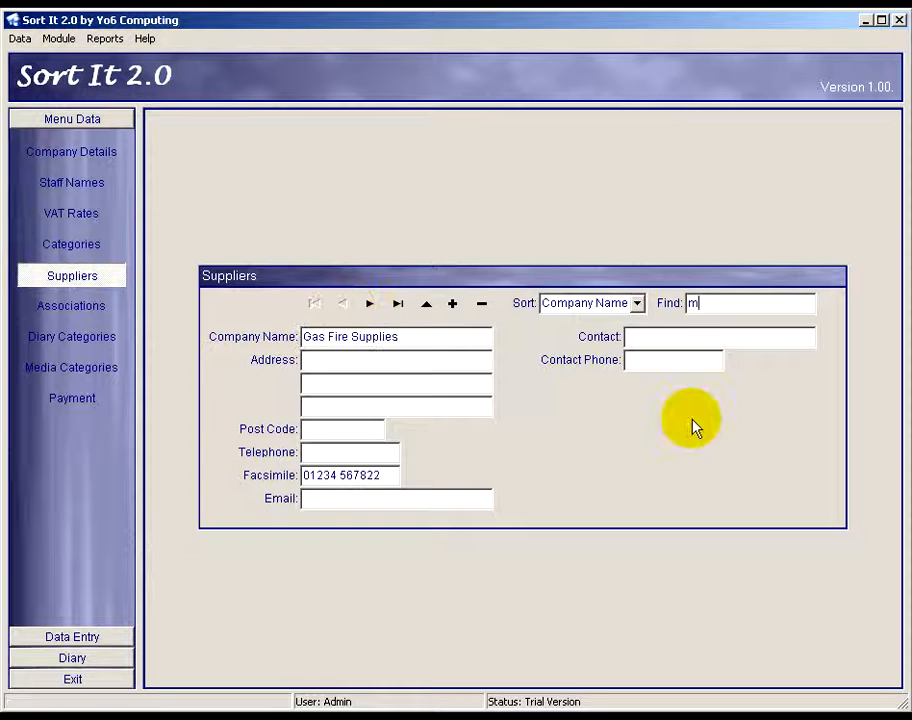
Open the category-supplier associations and associate Gas Fire Supplies with the Gas Stove category.
click(86, 315)
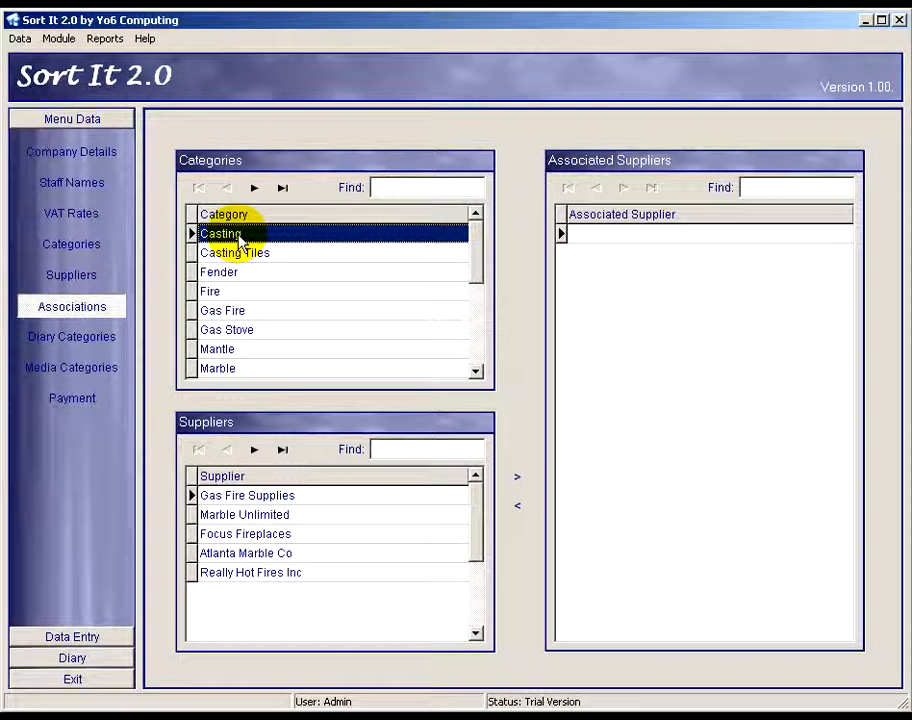
click(256, 330)
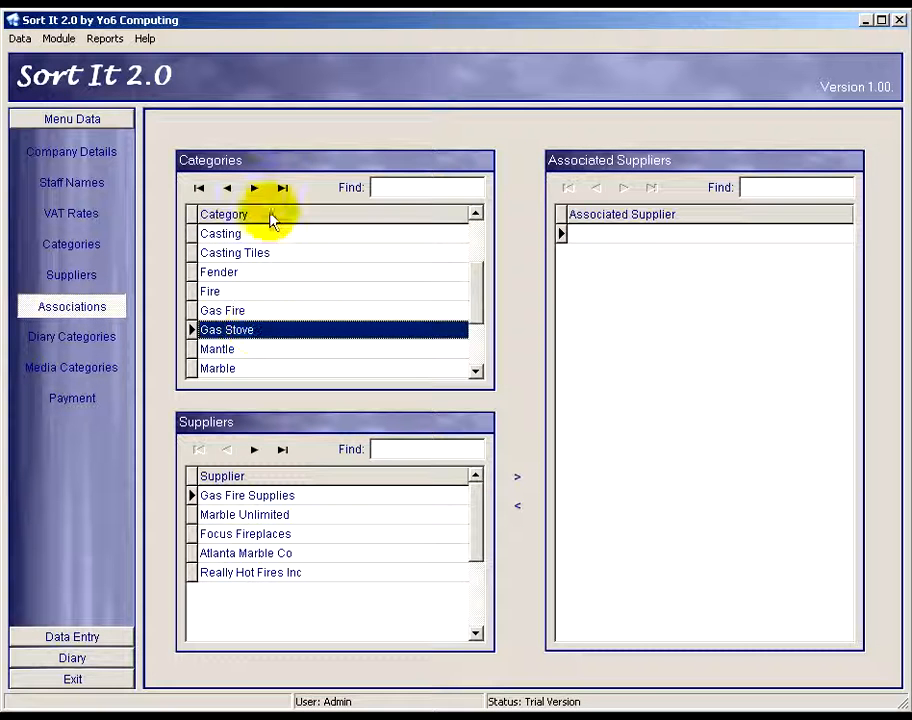
click(248, 497)
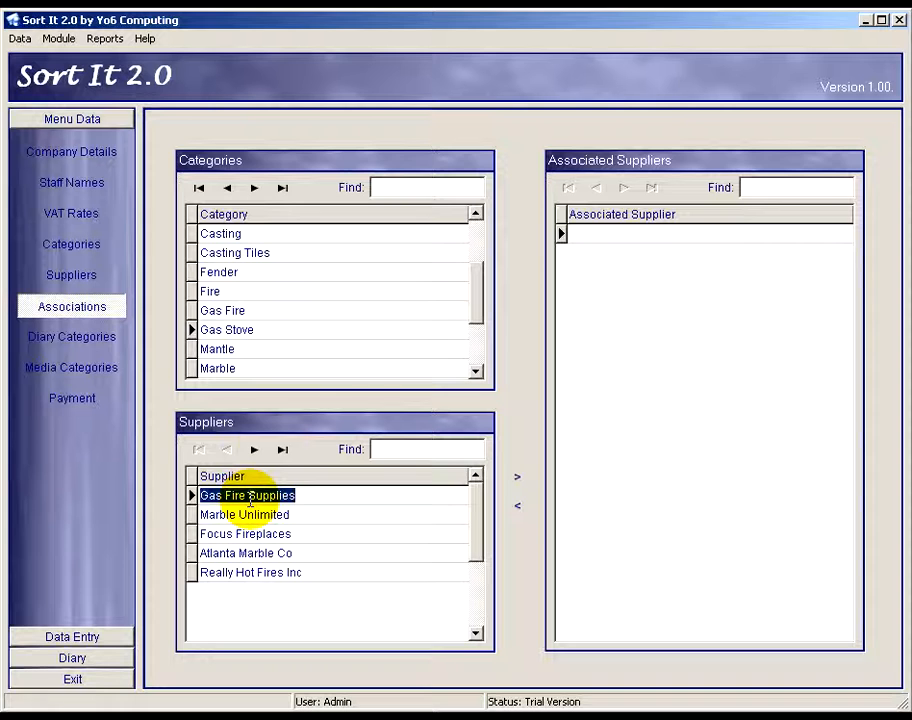
click(517, 484)
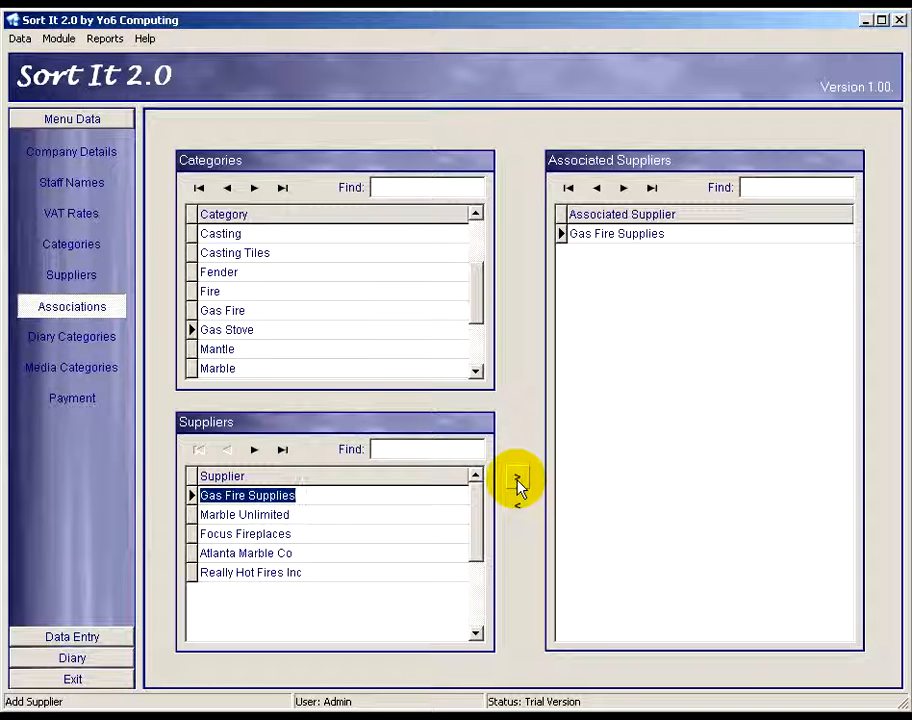
Associate Really Hot Fires Inc with the Gas Stove category and select it among the associated suppliers.
click(248, 577)
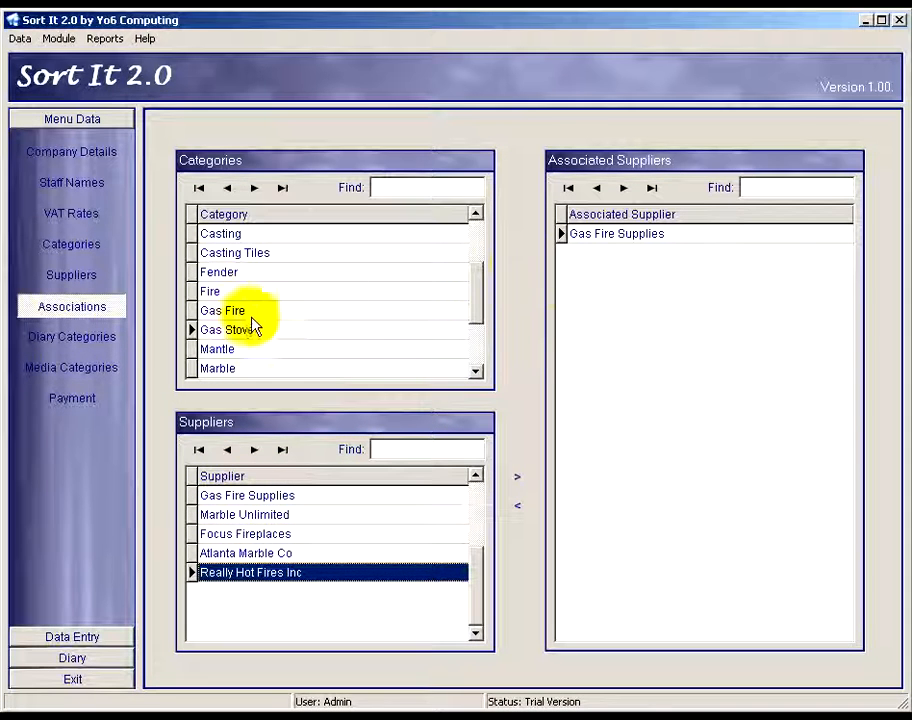
click(518, 479)
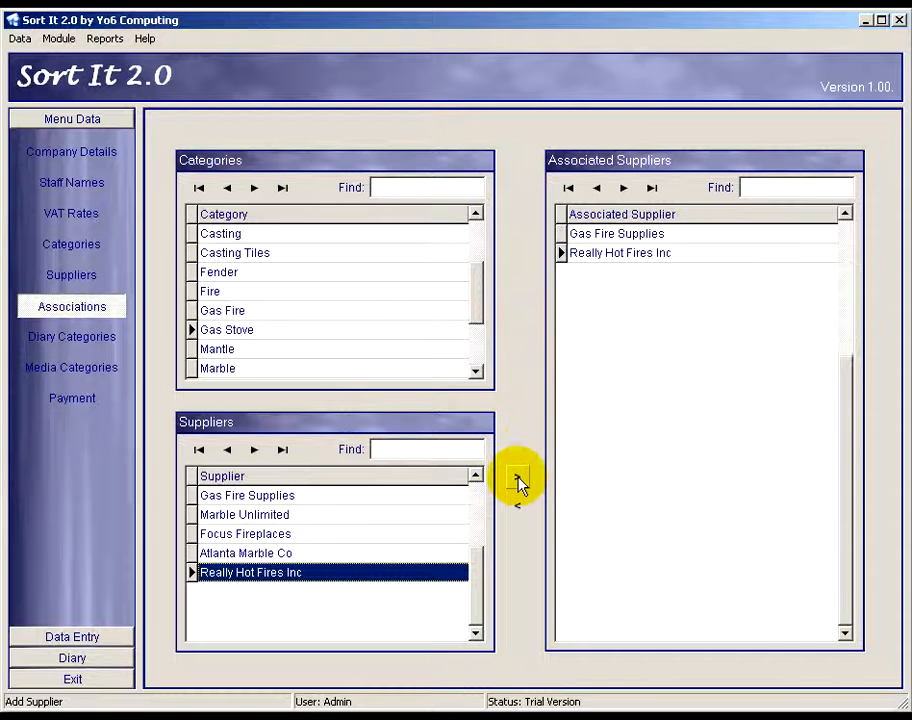
click(610, 257)
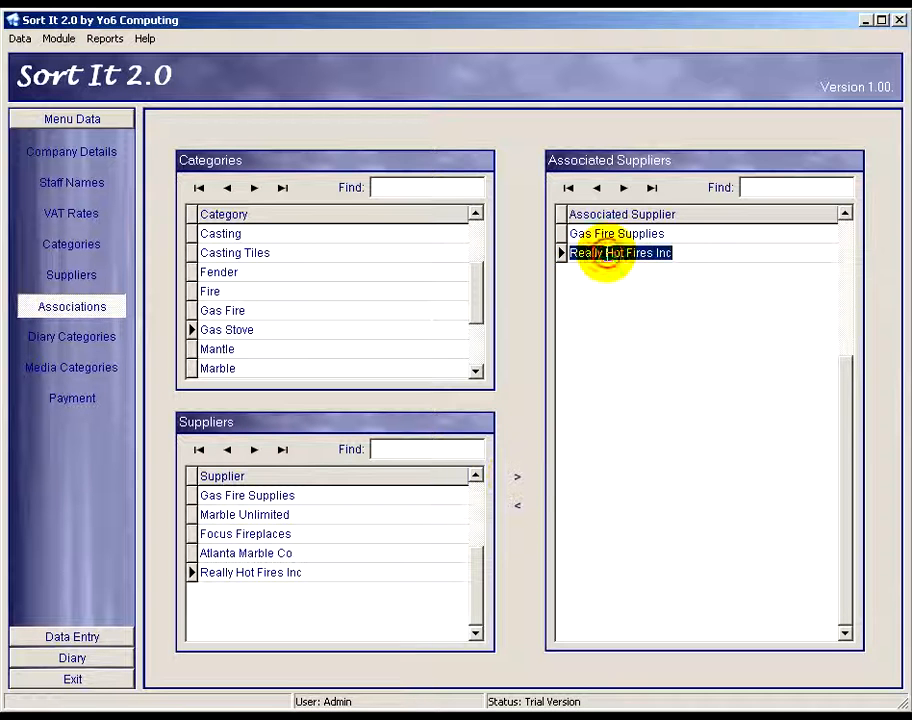
Remove Really Hot Fires Inc from the Gas Stove category's associated suppliers and associate it again.
click(518, 506)
click(440, 394)
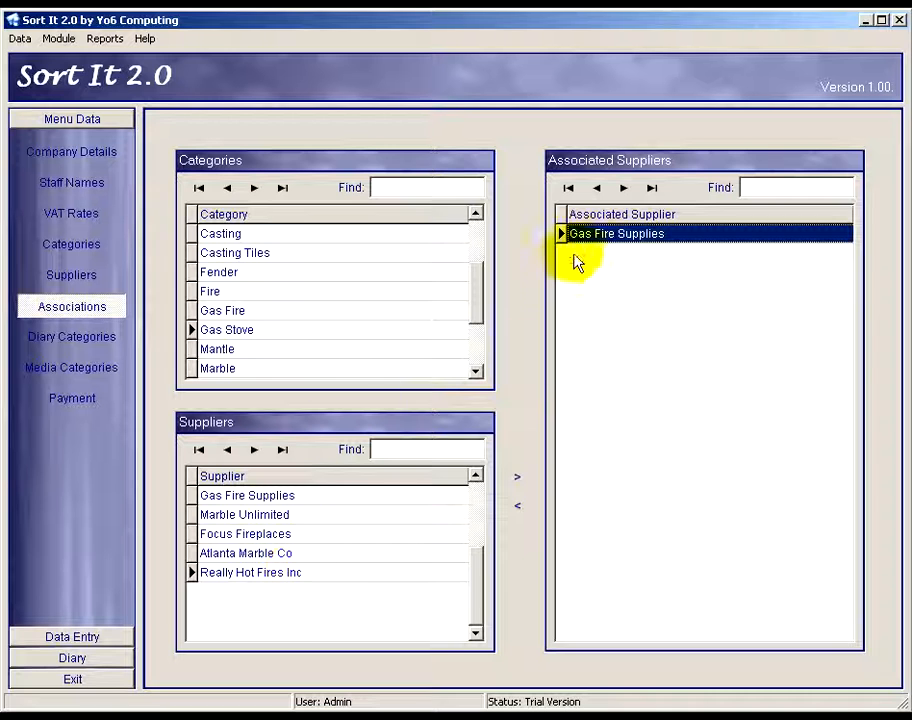
click(518, 478)
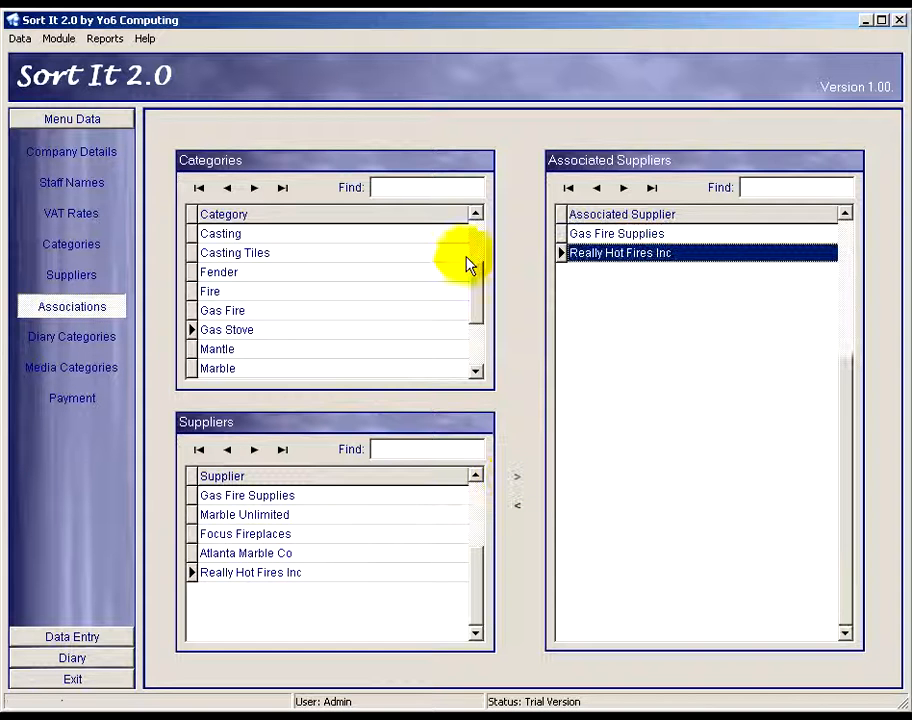
Associate the supplier Focus Fireplaces with the Mantle category.
click(257, 350)
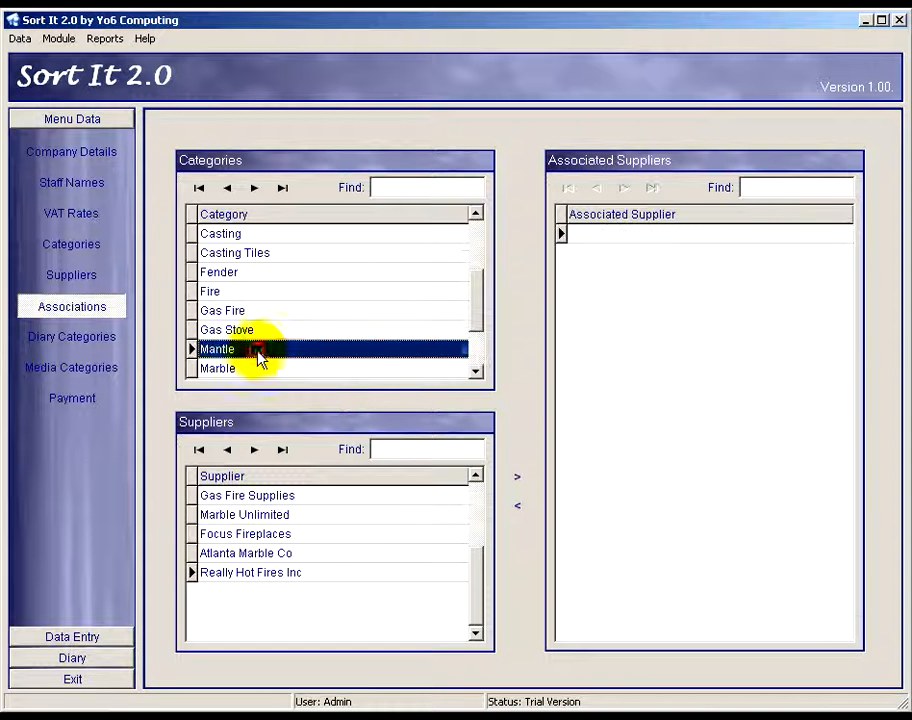
click(275, 533)
click(517, 482)
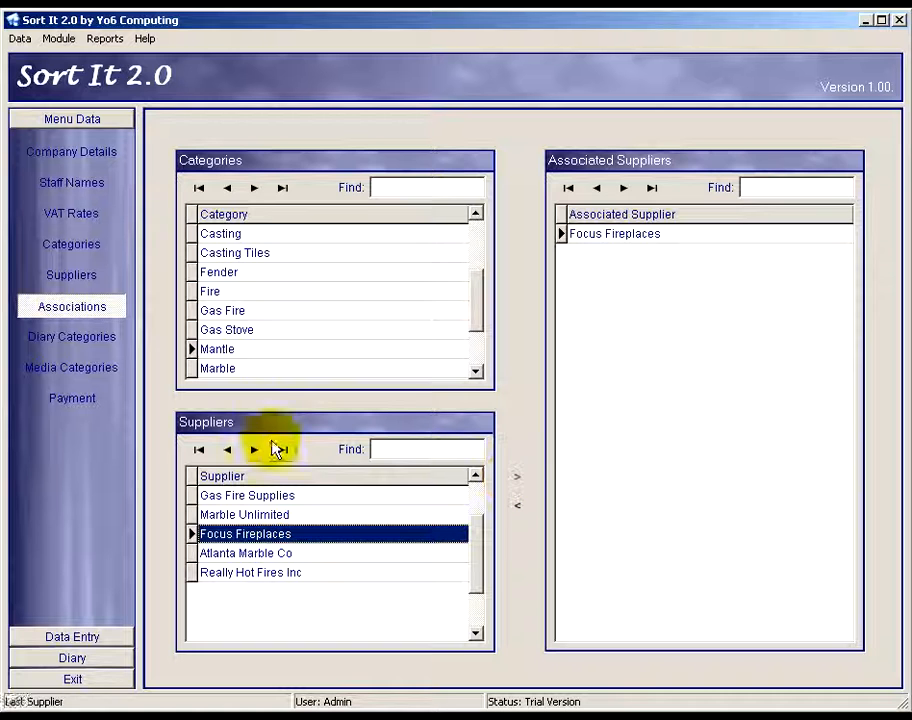
Associate the suppliers Marble Unlimited and Atlanta Marble Co with the Marble category.
click(236, 369)
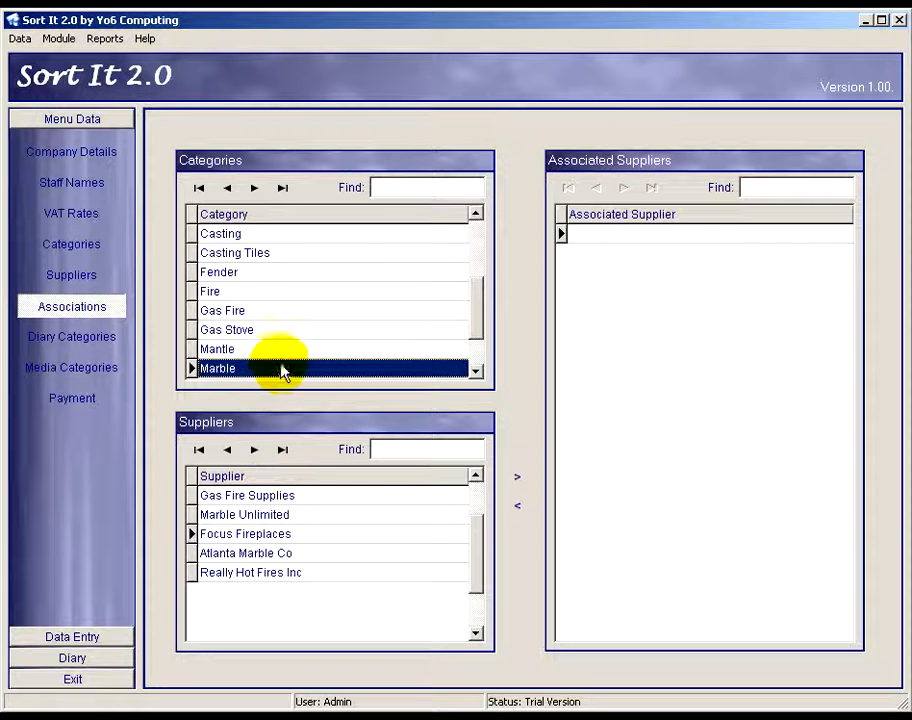
click(247, 514)
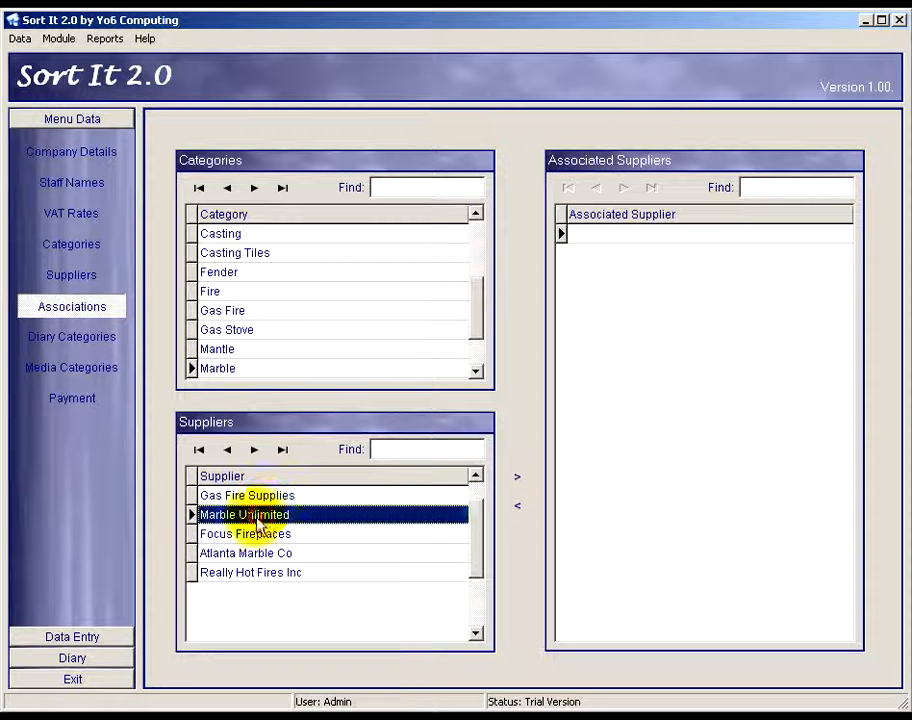
click(517, 478)
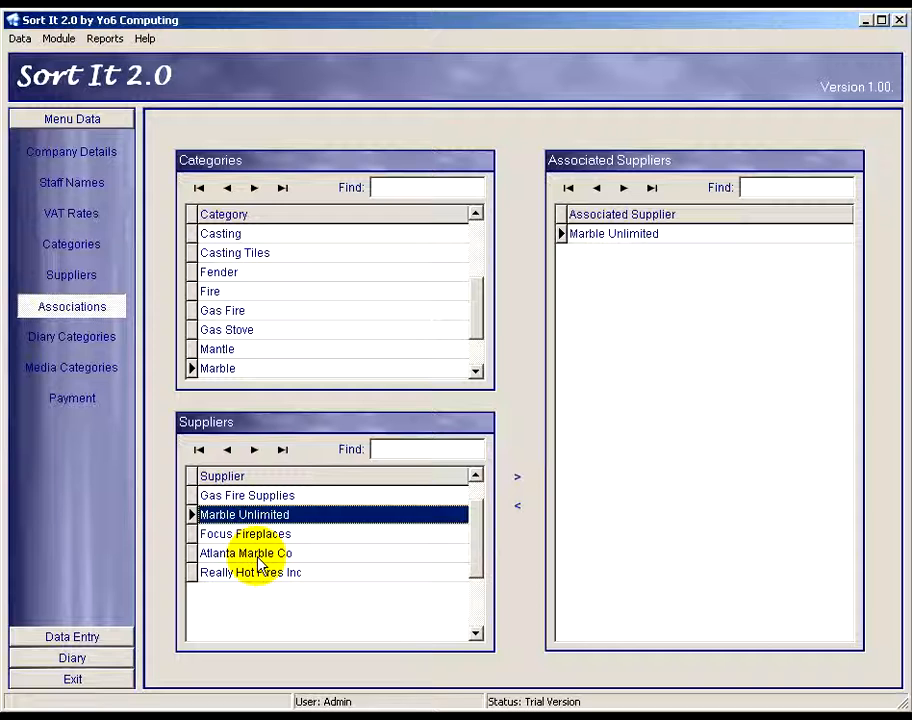
click(260, 553)
click(518, 480)
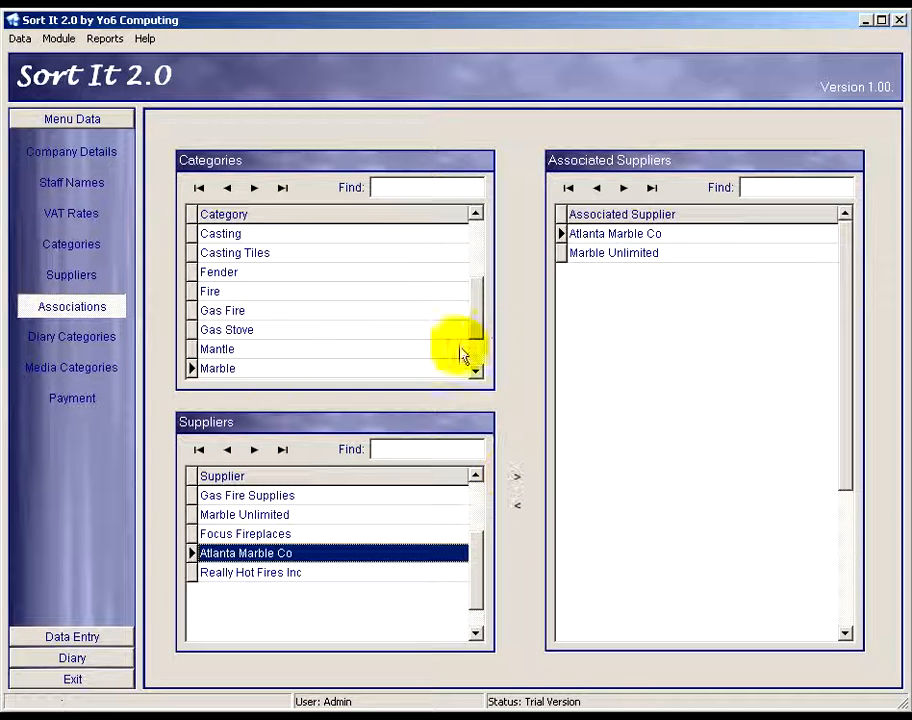
Select the Casting category for supplier association.
click(476, 240)
click(260, 236)
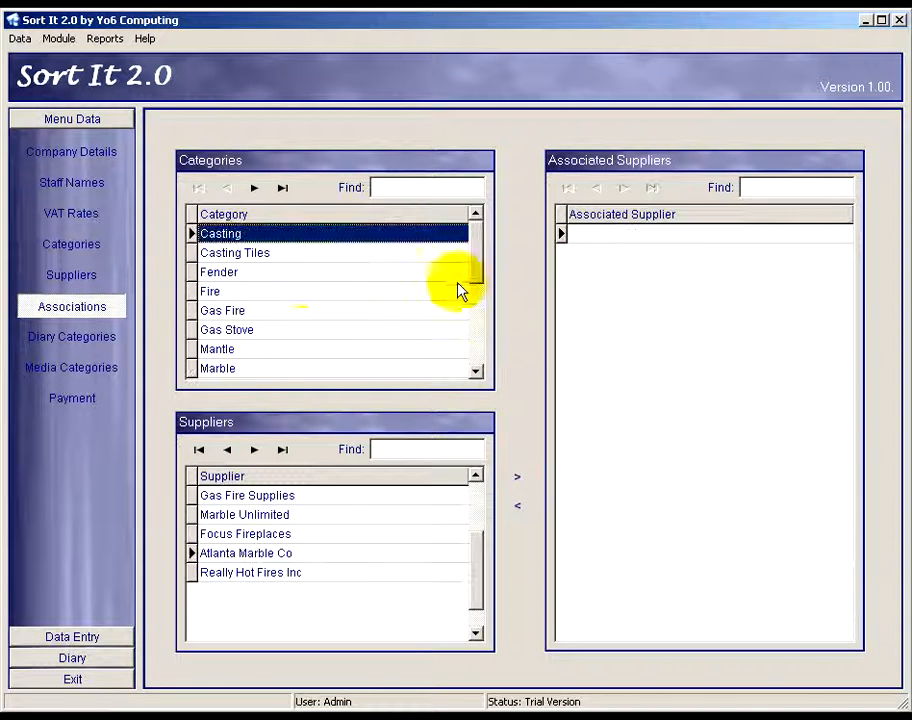